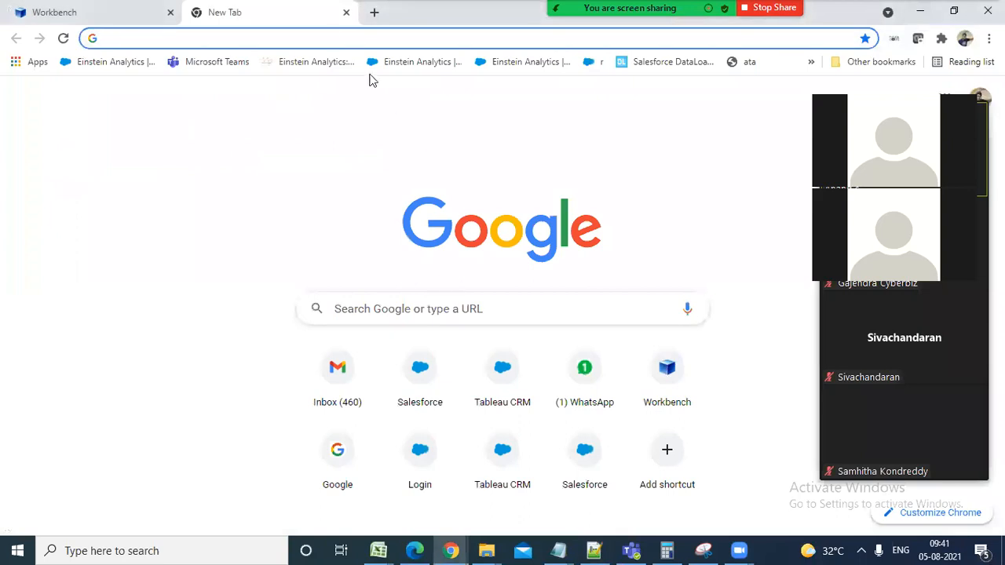
# Open trailhead.salesforce.com/en/promo/orgs/analytics-de in the browser and close the Workbench tab.
pyautogui.write('https://trailhead.salesforce.com/en/promo/orgs/analytics-de')
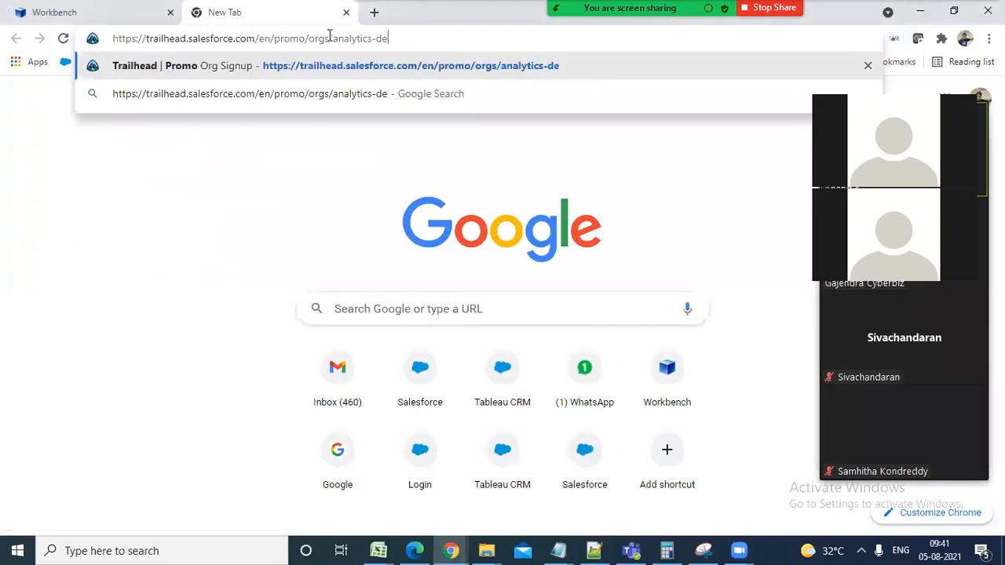
pyautogui.press('Return')
pyautogui.click(150, 12)
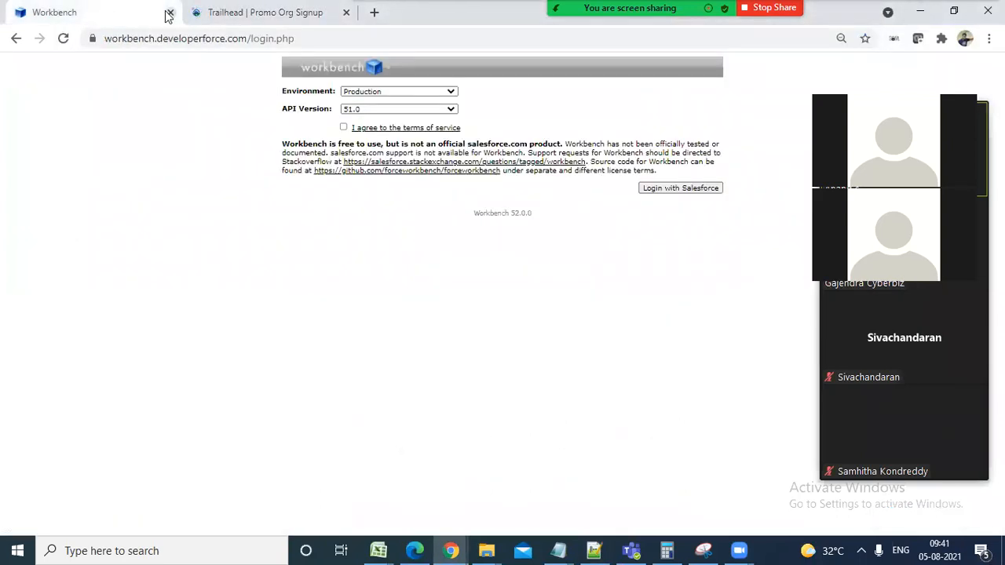
pyautogui.click(170, 12)
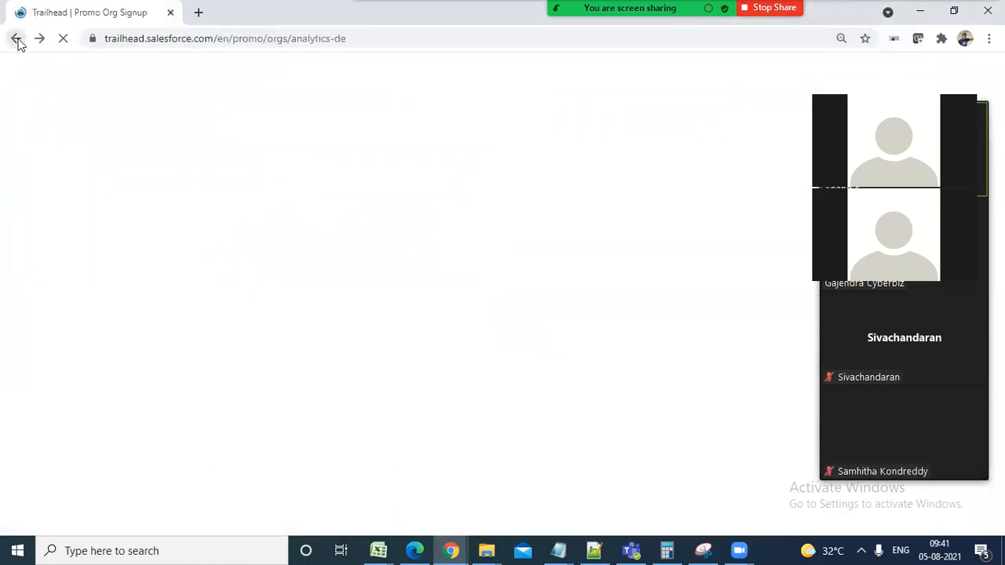
pyautogui.click(323, 44)
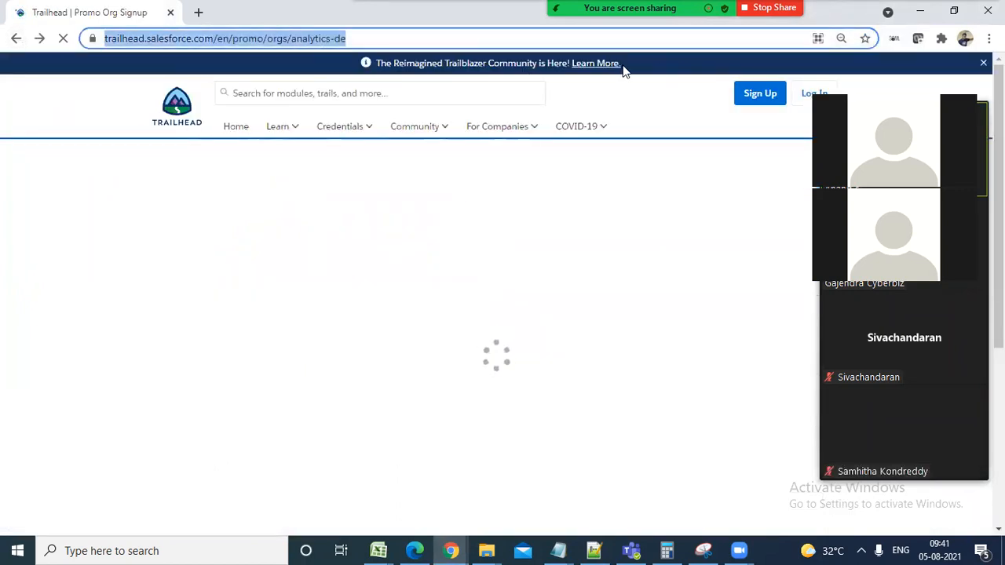
pyautogui.write('https://trailhead.salesforce.com/en/promo/orgs/analytics-de')
pyautogui.press('Return')
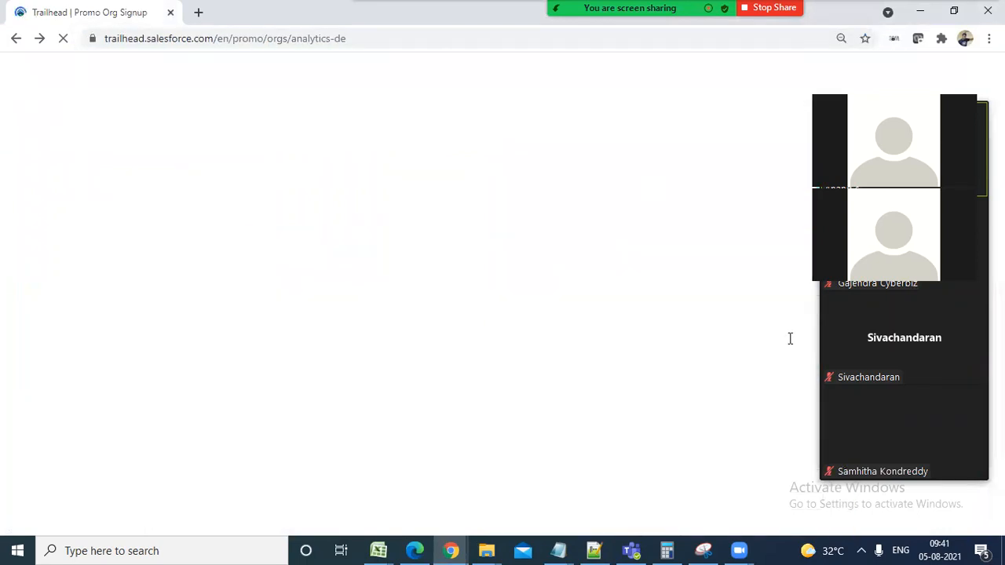
# Move the meeting's participant video panel away from the page edge and minimize it.
pyautogui.moveTo(930, 91); pyautogui.dragTo(529, 43)
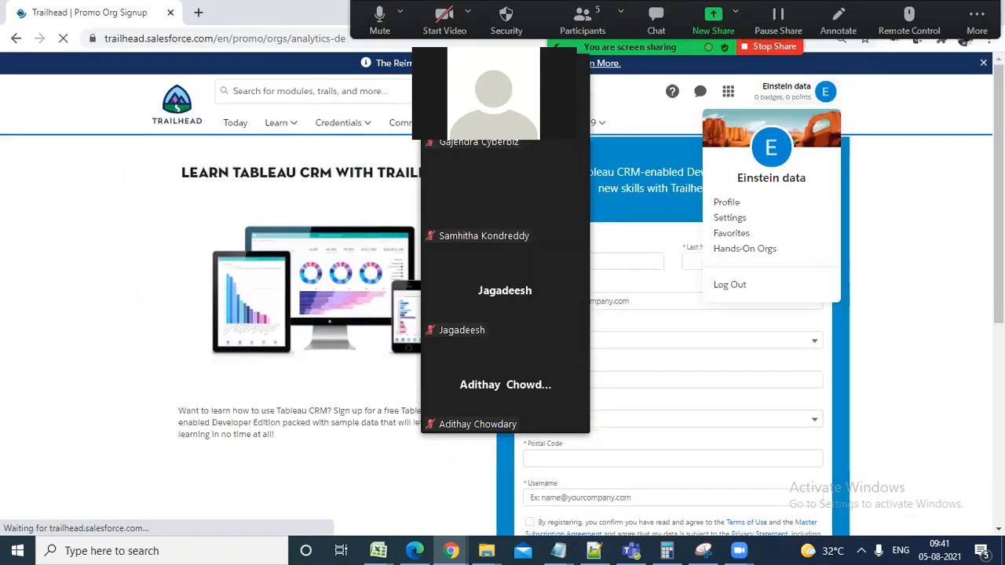
pyautogui.moveTo(606, 127)
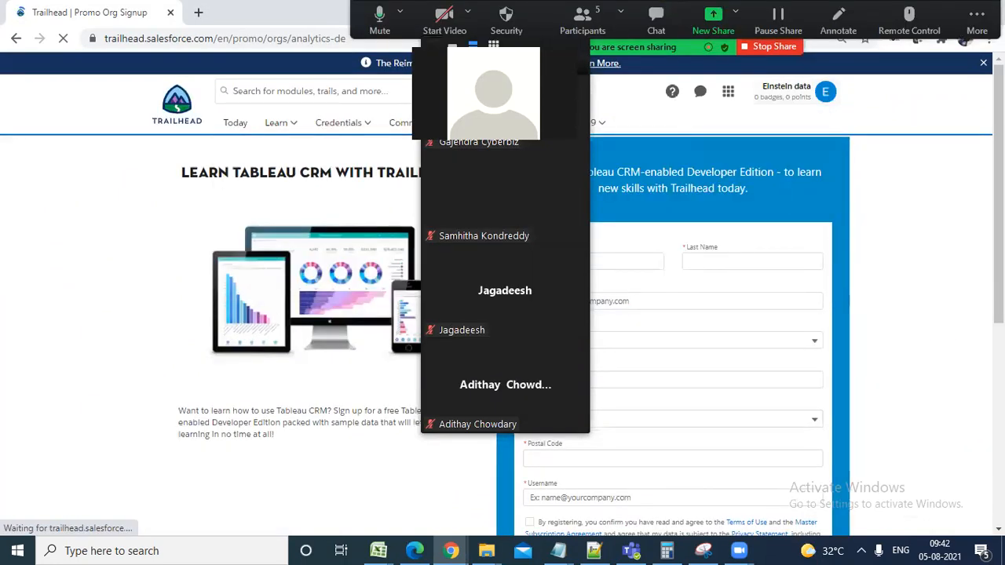
pyautogui.click(432, 48)
# Examine the fields of the Tableau CRM Developer Edition sign-up form, including email address and username.
pyautogui.scroll(-2, 843, 236)
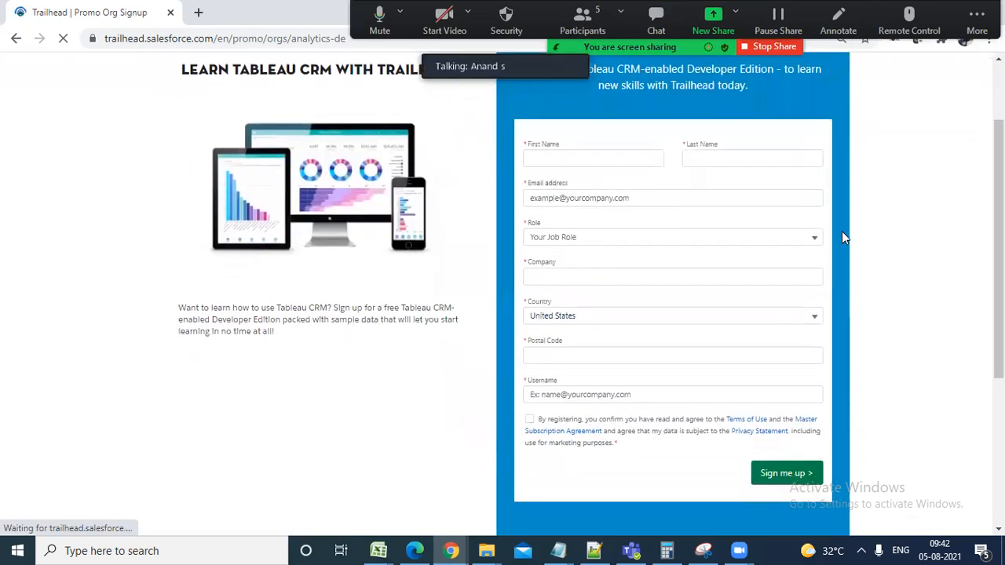
pyautogui.click(603, 205)
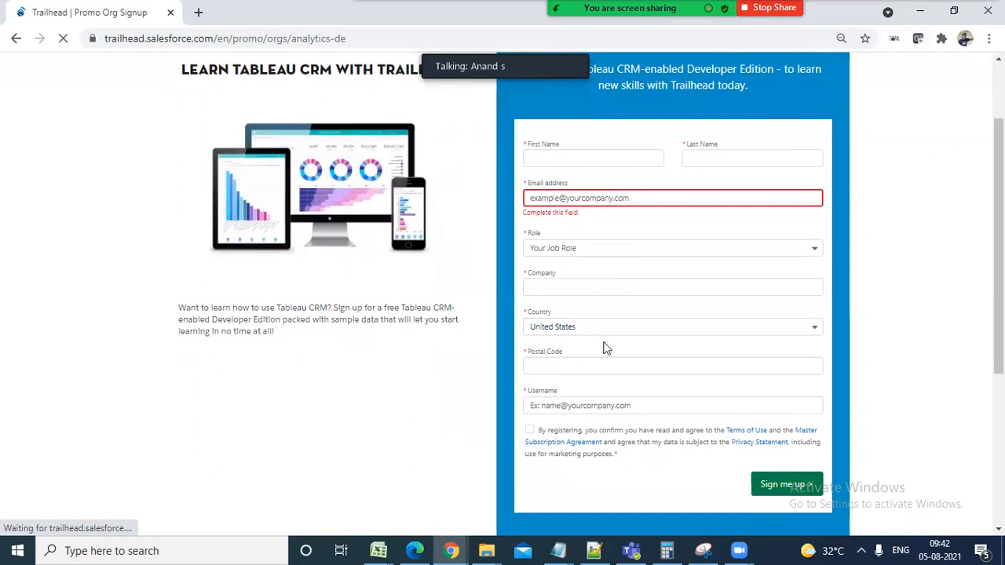
pyautogui.click(625, 407)
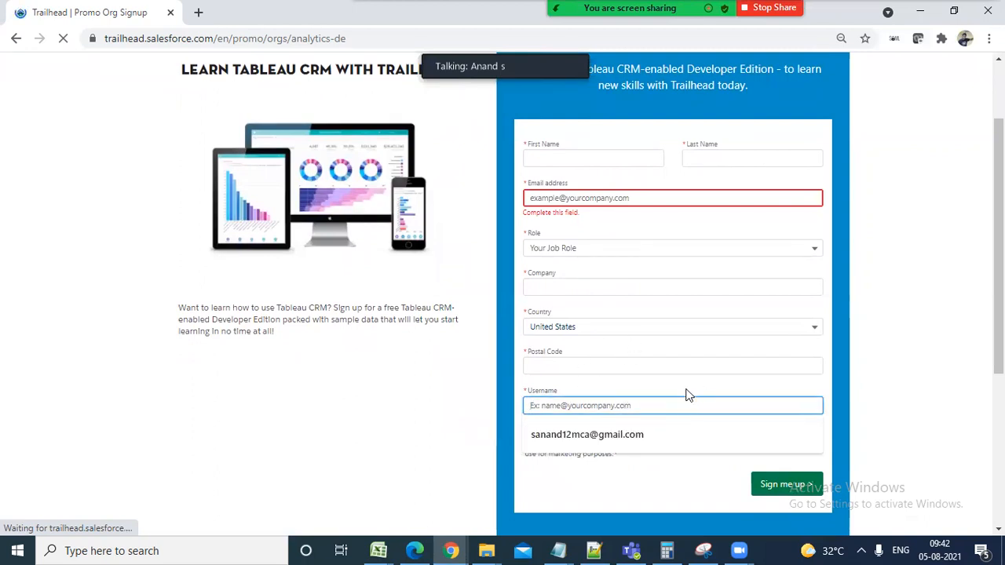
pyautogui.click(372, 426)
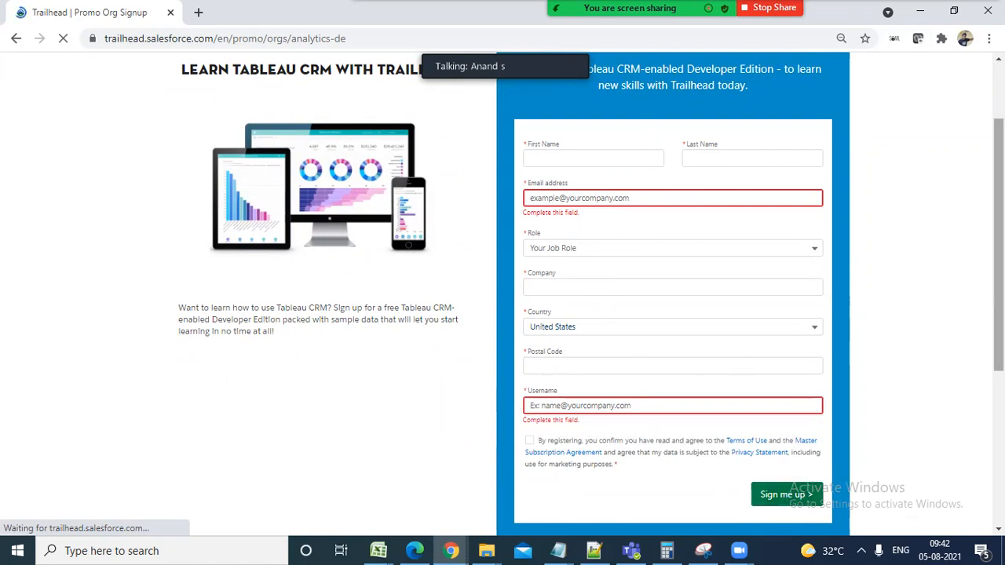
pyautogui.moveTo(998, 278); pyautogui.dragTo(999, 208)
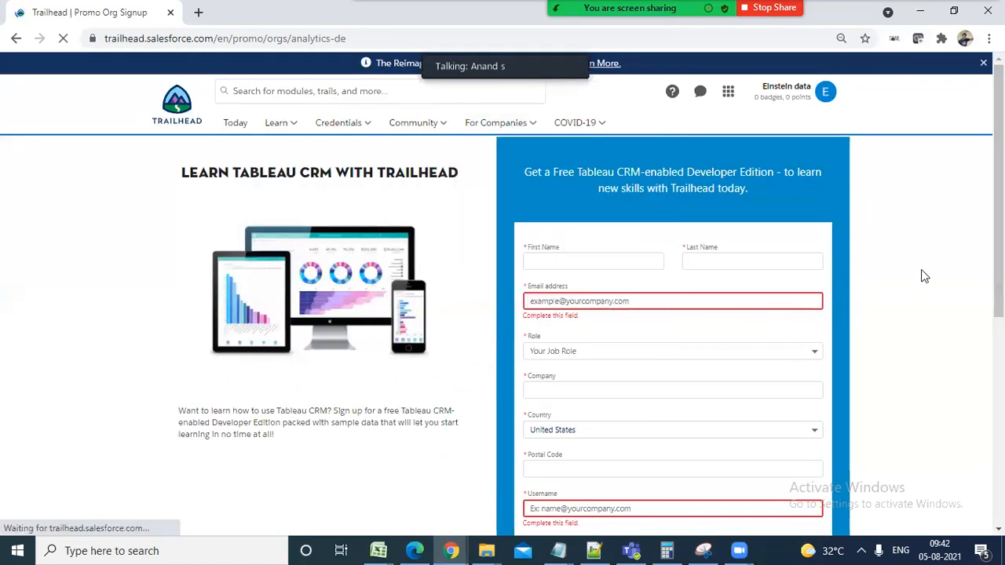
pyautogui.moveTo(999, 252)
pyautogui.mouseDown()
pyautogui.moveTo(999, 306)
pyautogui.moveTo(999, 253)
pyautogui.mouseUp()
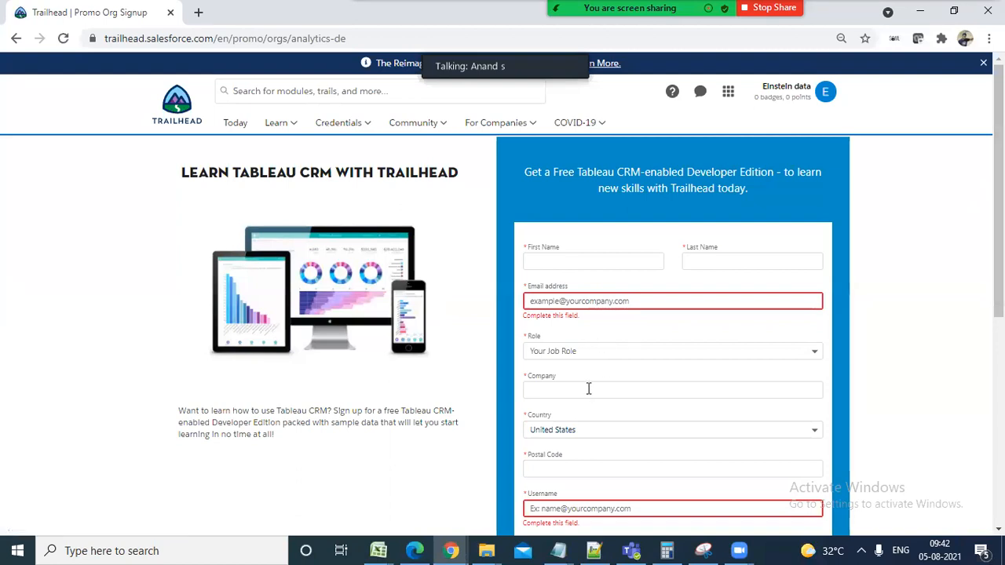
pyautogui.moveTo(999, 253)
pyautogui.mouseDown()
pyautogui.moveTo(999, 312)
pyautogui.moveTo(999, 256)
pyautogui.mouseUp()
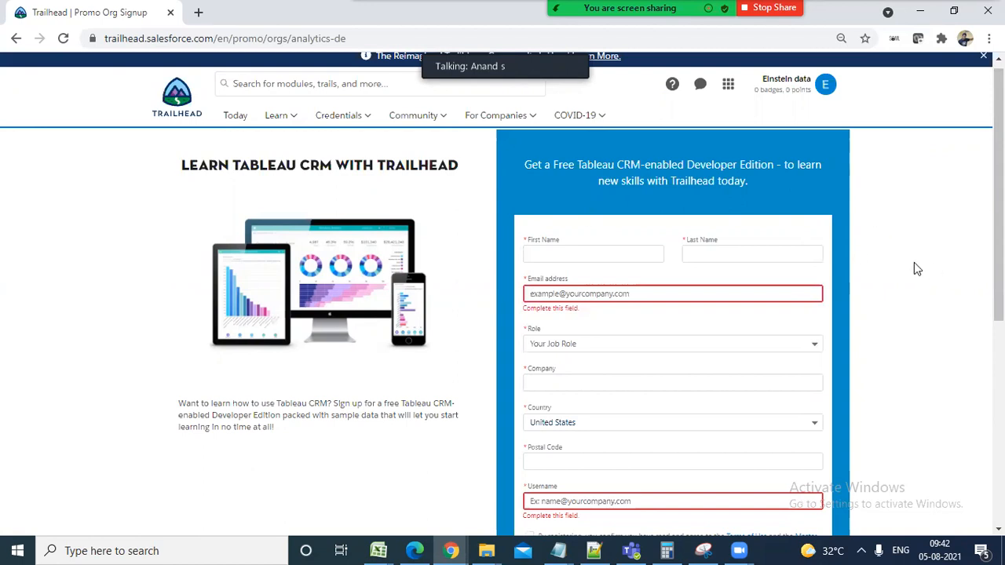
pyautogui.scroll(-4, 974, 103)
pyautogui.scroll(5, 716, 88)
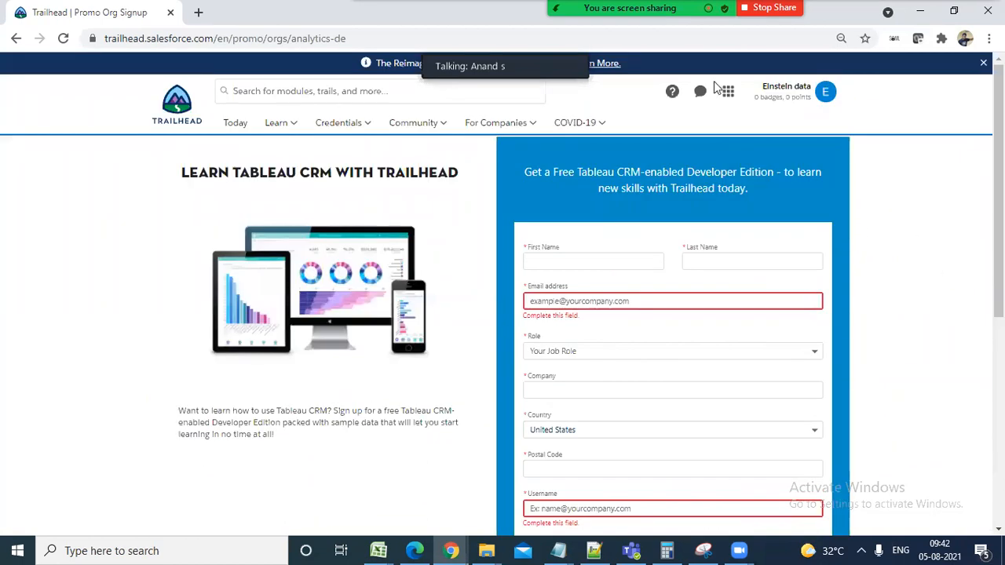
pyautogui.click(198, 12)
pyautogui.click(134, 15)
pyautogui.click(247, 9)
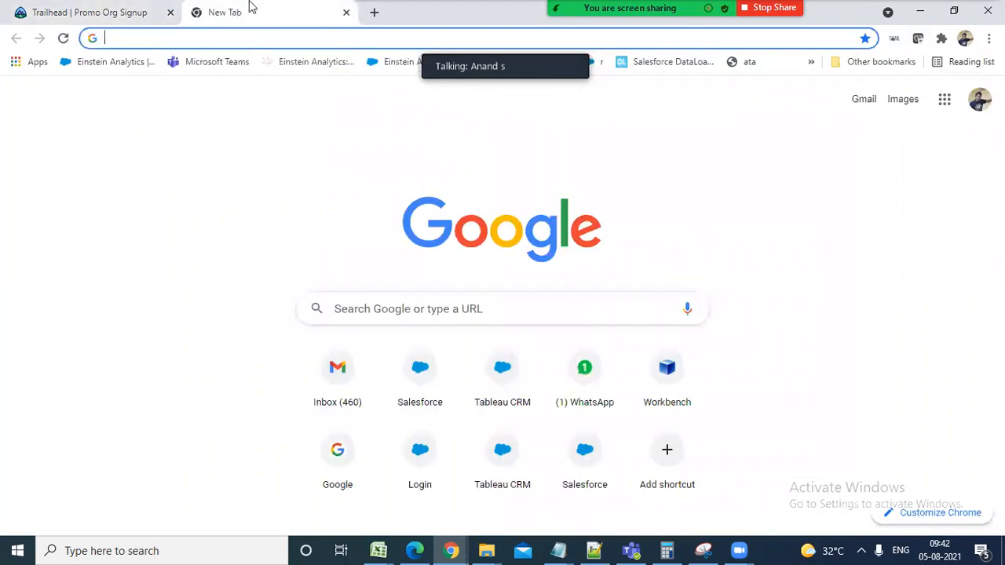
pyautogui.click(346, 13)
# Copy the Trailhead sign-up link from the Notepad++ notes, load it in a new browser tab, and close the older sign-up tab.
pyautogui.click(197, 12)
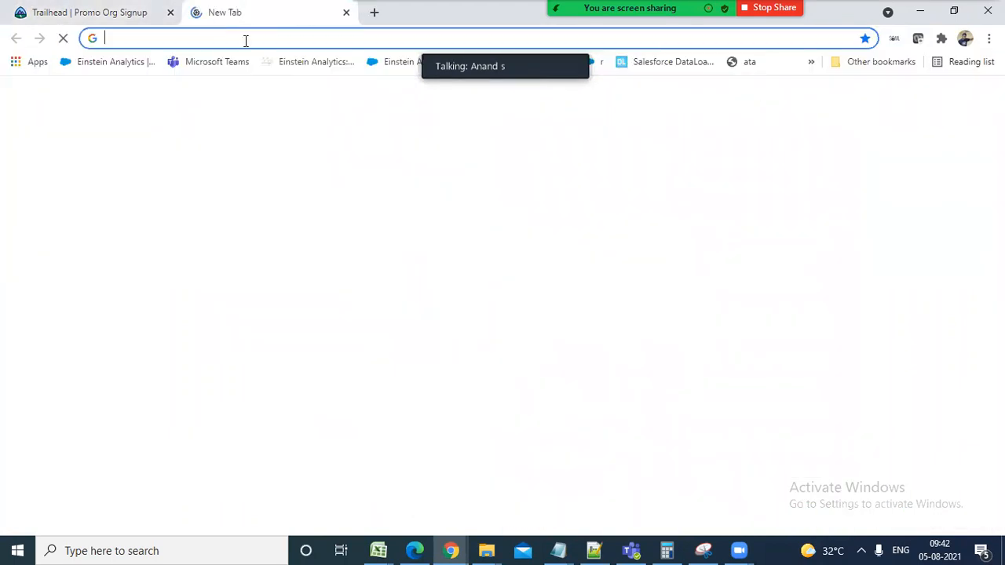
pyautogui.click(290, 44)
pyautogui.click(594, 550)
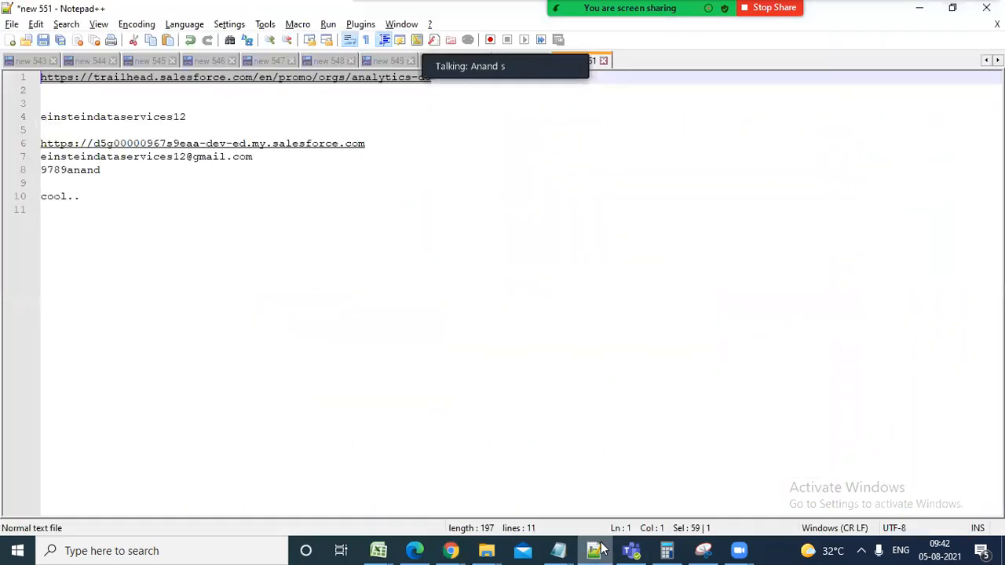
pyautogui.click(420, 166)
pyautogui.moveTo(444, 77); pyautogui.dragTo(41, 77)
pyautogui.hotkey('ctrl', 'c')
pyautogui.hotkey('alt', 'Tab')
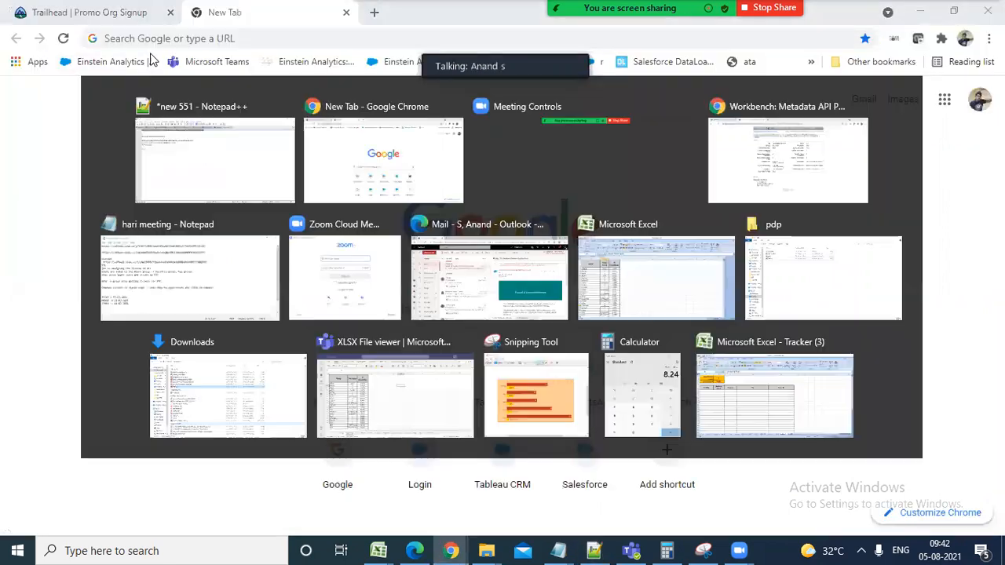
pyautogui.hotkey('ctrl', 'v')
pyautogui.press('Return')
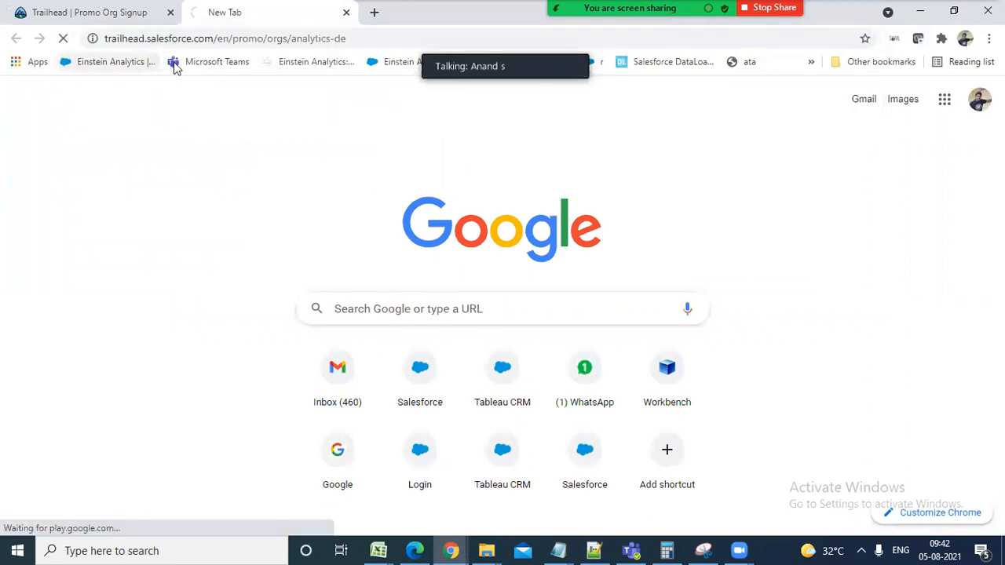
pyautogui.click(171, 12)
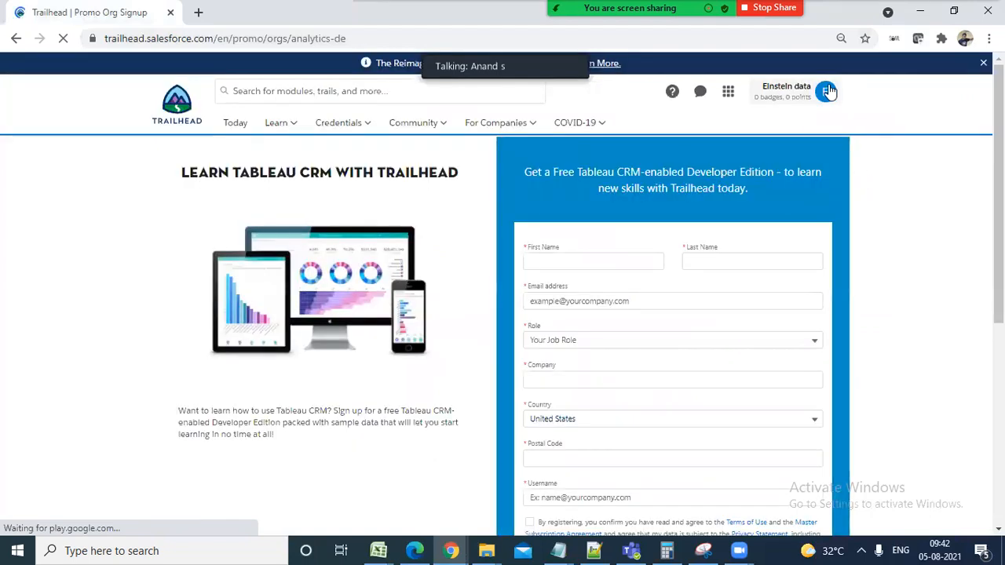
pyautogui.click(825, 92)
pyautogui.click(949, 214)
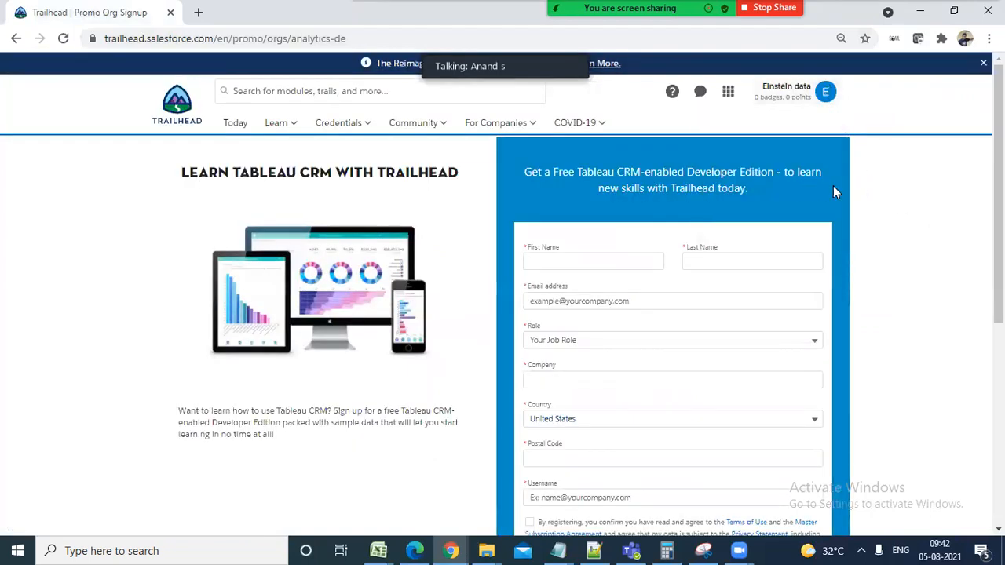
pyautogui.moveTo(997, 200); pyautogui.dragTo(906, 33)
# Copy the d5g00000967s9eaa-dev-ed.my.salesforce.com link from the Notepad++ notes and open it in a new browser tab.
pyautogui.click(595, 550)
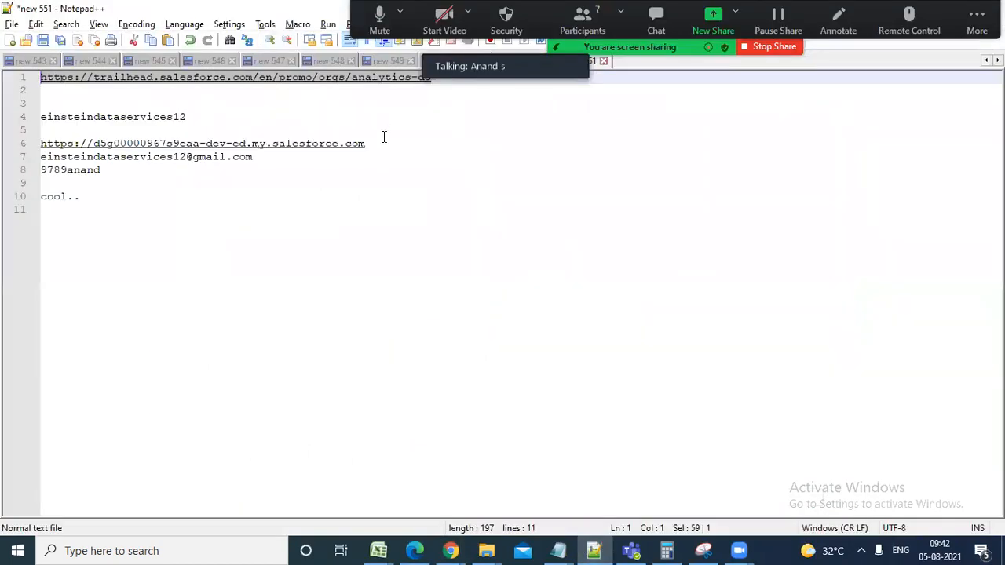
pyautogui.moveTo(384, 139); pyautogui.dragTo(6, 144)
pyautogui.hotkey('ctrl', 'c')
pyautogui.hotkey('alt', 'Tab')
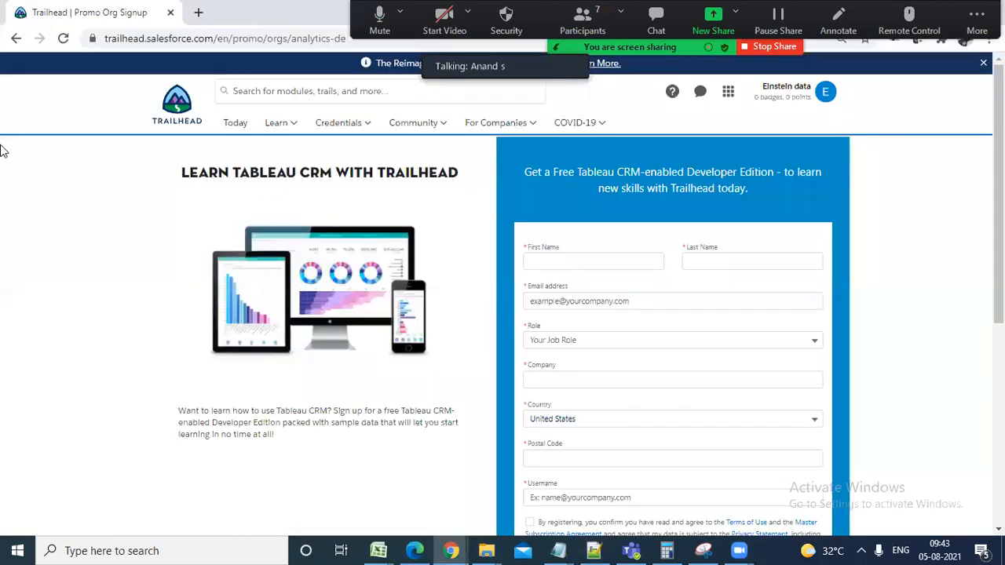
pyautogui.click(200, 16)
pyautogui.hotkey('ctrl', 'v')
pyautogui.press('Return')
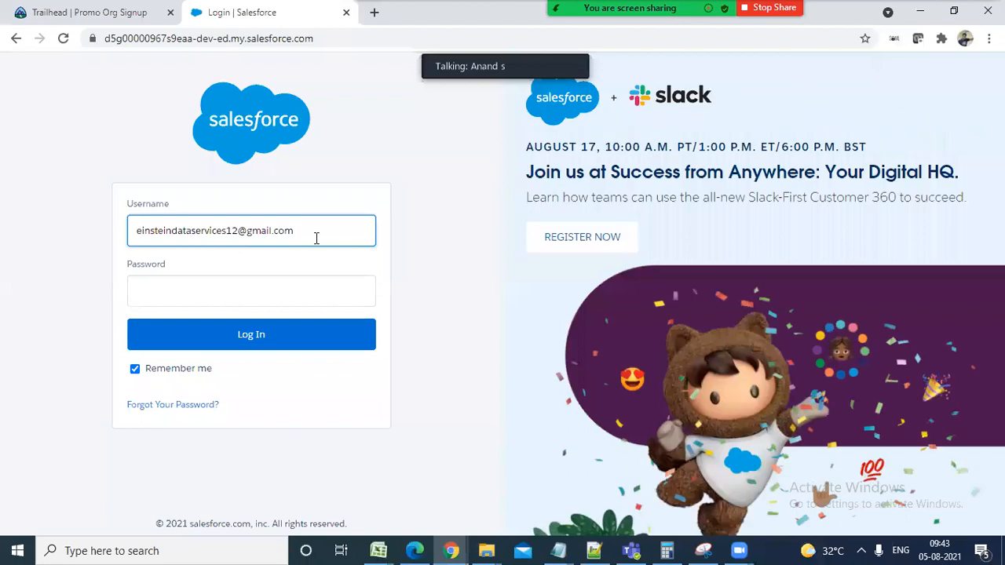
# Log in to the Salesforce org with the account password copied from the Notepad++ notes and close the Trailhead sign-up tab.
pyautogui.click(224, 294)
pyautogui.hotkey('alt', 'Tab')
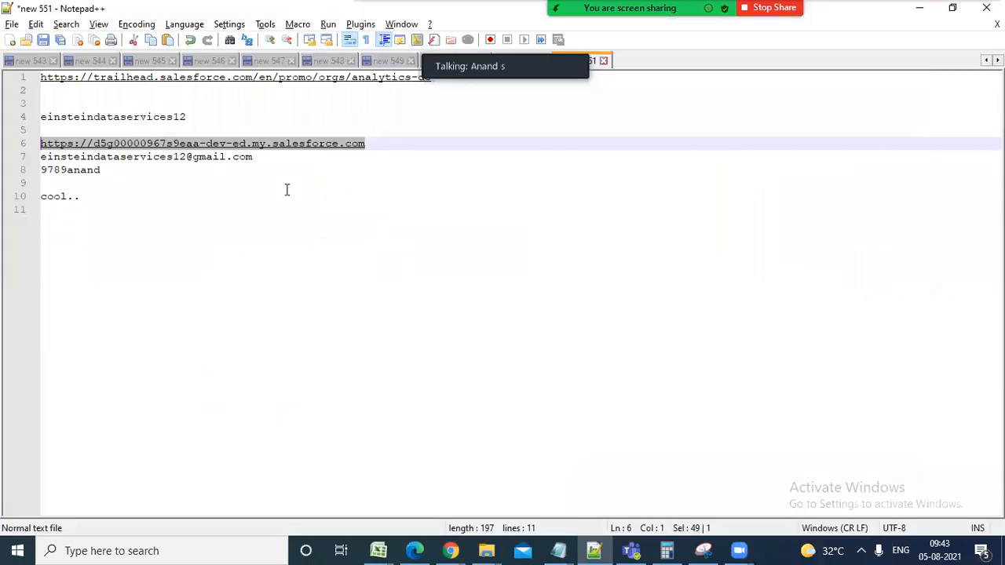
pyautogui.moveTo(86, 162); pyautogui.dragTo(4, 180)
pyautogui.click(103, 170)
pyautogui.hotkey('alt', 'Tab')
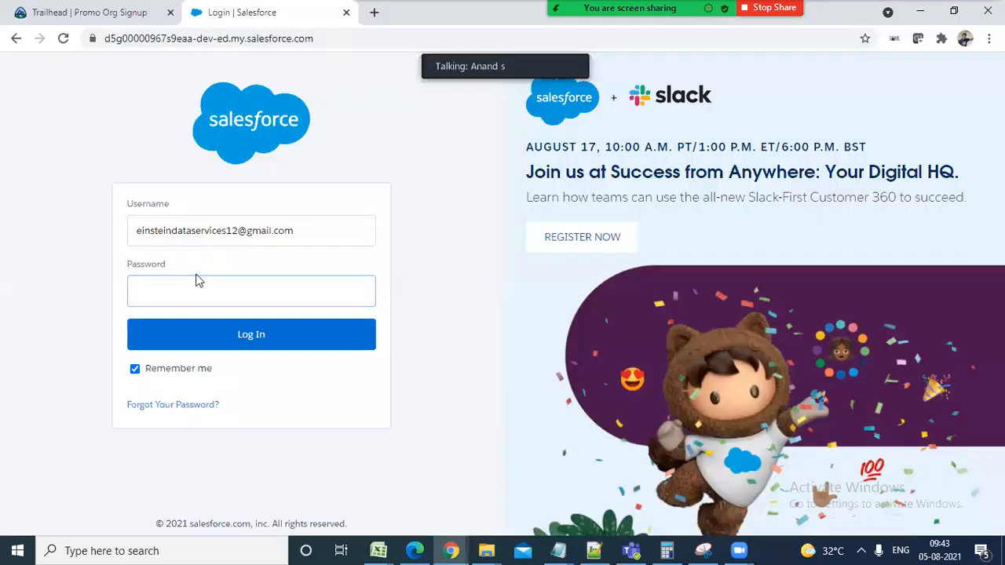
pyautogui.click(185, 295)
pyautogui.hotkey('ctrl', 'v')
pyautogui.click(480, 254)
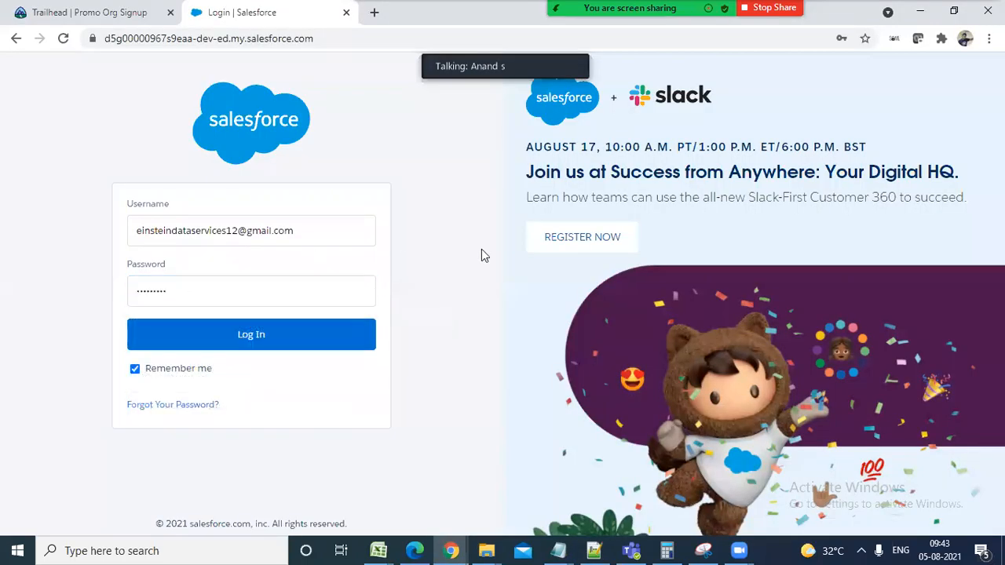
pyautogui.click(141, 11)
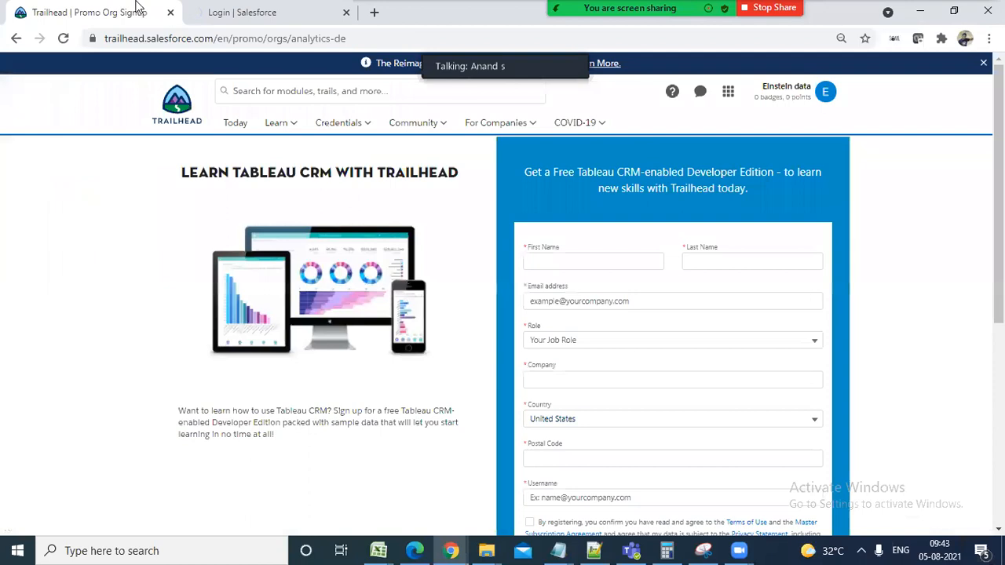
pyautogui.click(170, 13)
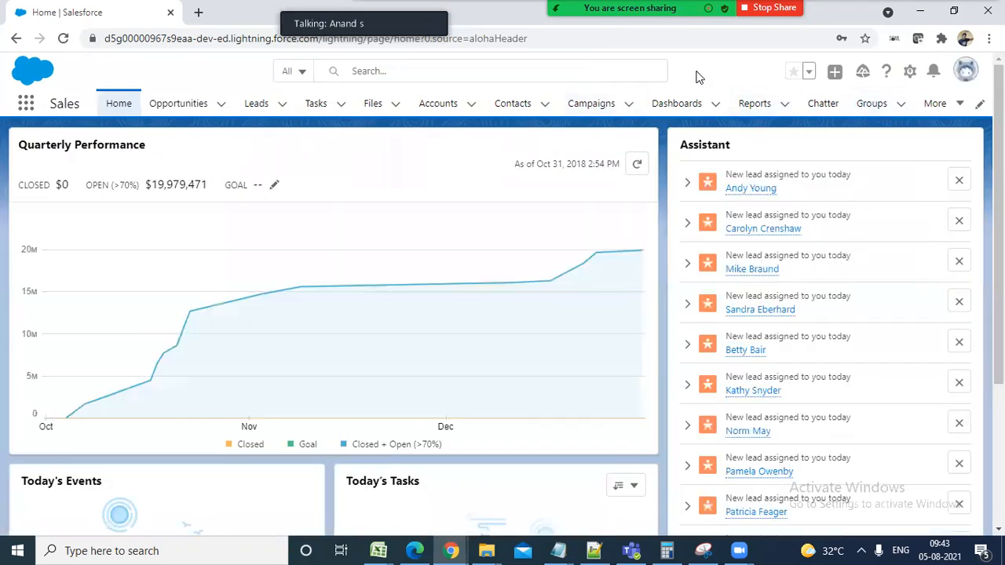
# Look through the Sales app's Opportunities, Leads, Files, Accounts and Campaigns pages, and go back to Accounts.
pyautogui.click(220, 124)
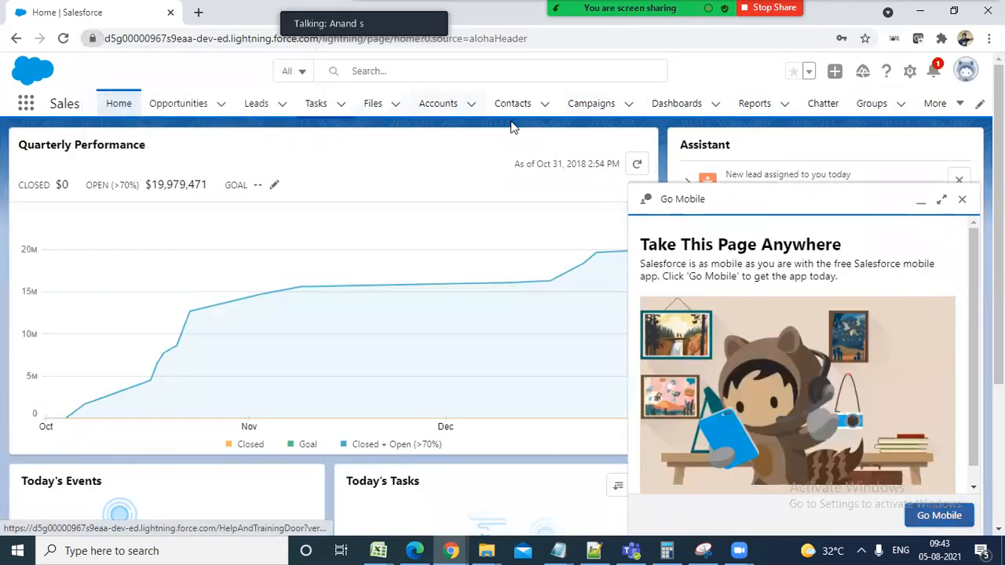
pyautogui.click(182, 109)
pyautogui.click(125, 105)
pyautogui.click(185, 110)
pyautogui.click(264, 121)
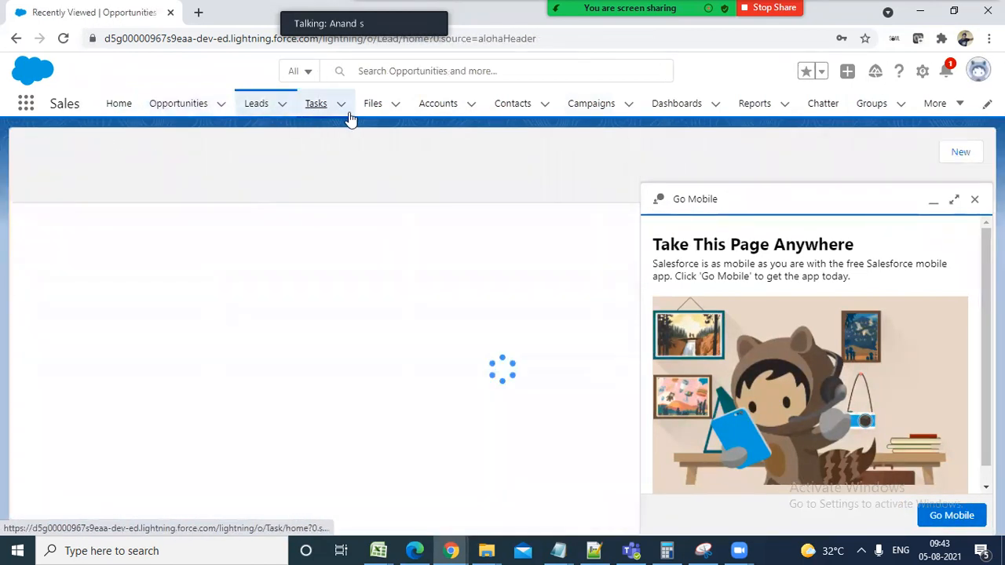
pyautogui.click(369, 108)
pyautogui.click(437, 114)
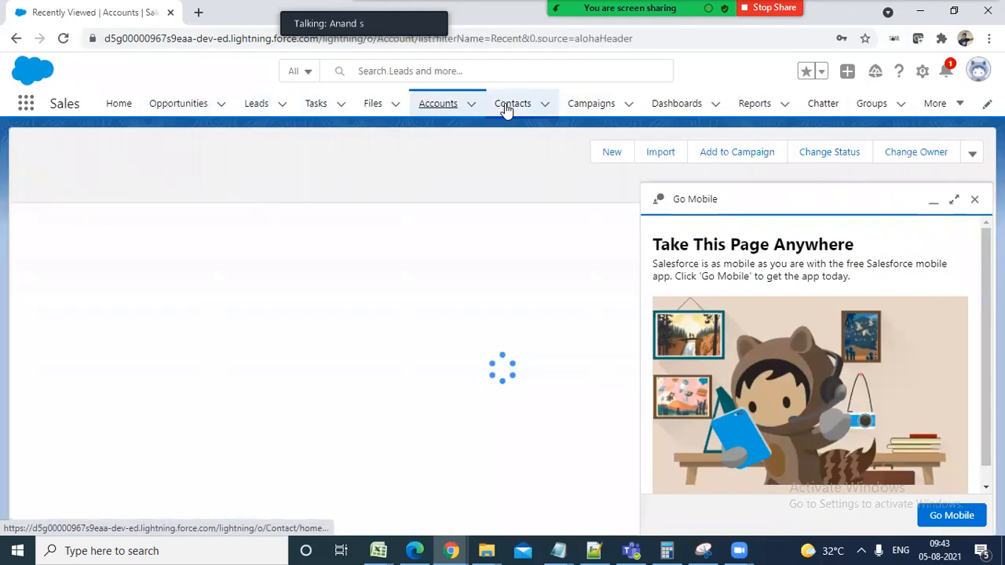
pyautogui.click(612, 109)
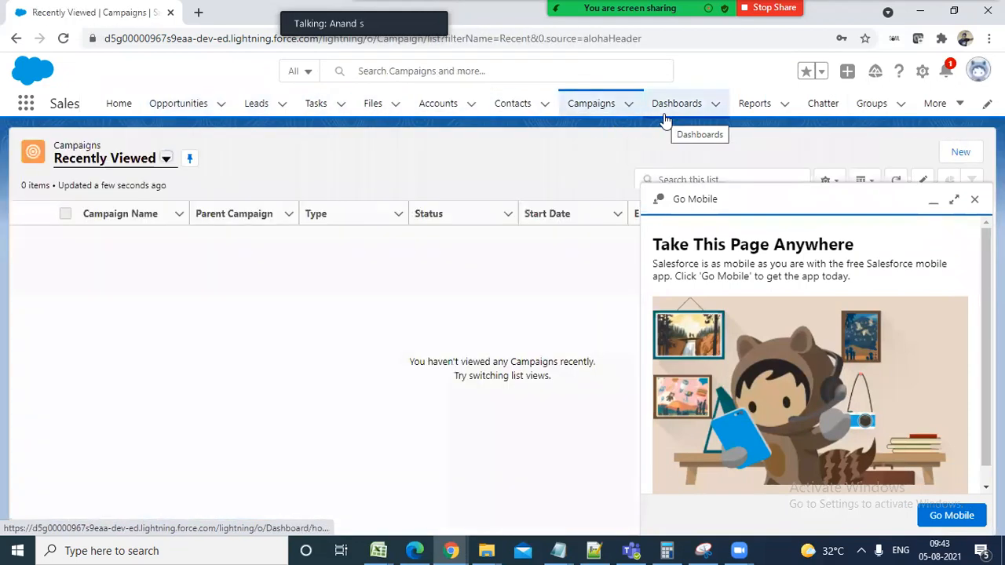
pyautogui.click(448, 109)
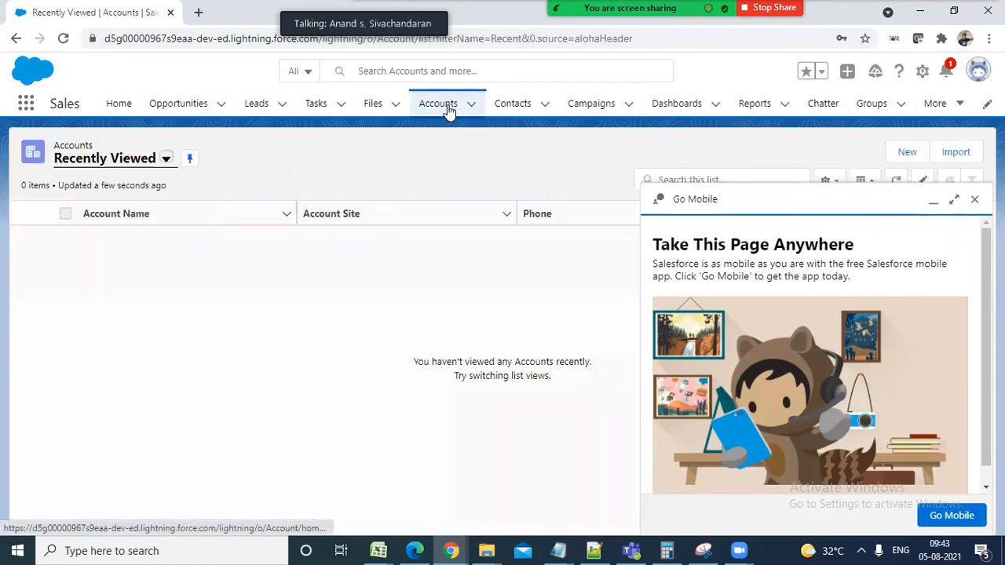
# Look back over the Sales app's Files, Tasks, Leads and Opportunities pages, and open Setup for the current app.
pyautogui.click(369, 110)
pyautogui.click(319, 111)
pyautogui.click(250, 106)
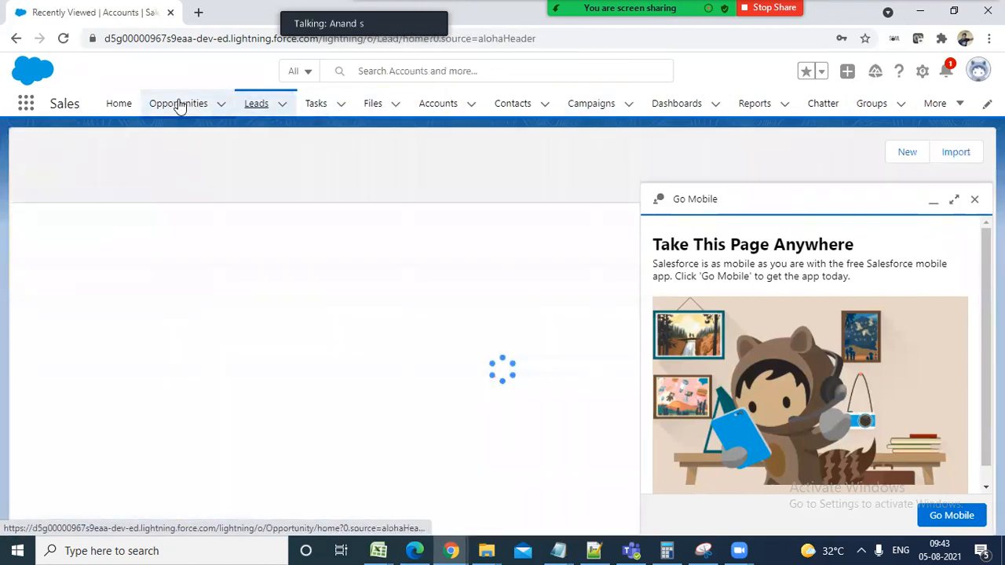
pyautogui.click(165, 105)
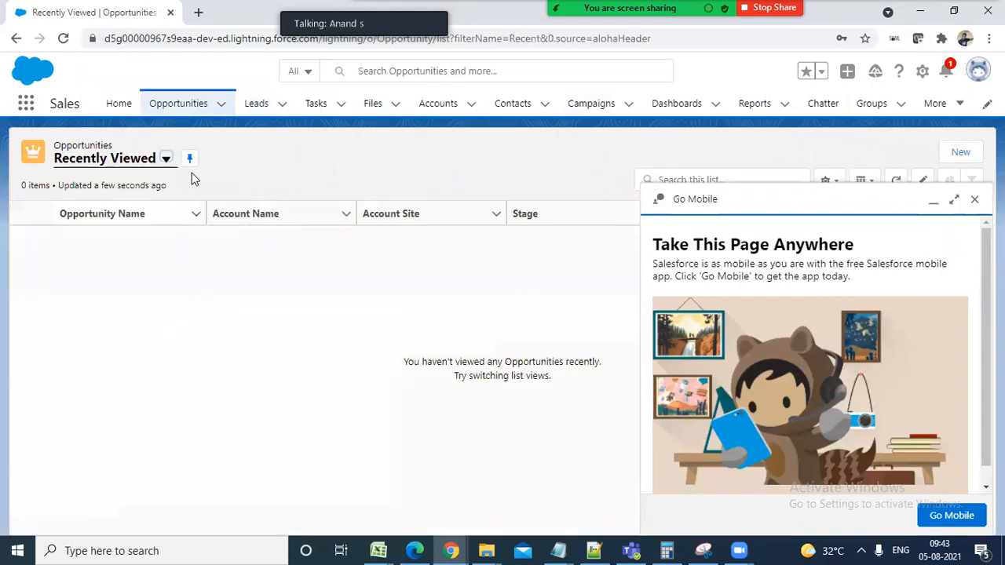
pyautogui.click(923, 72)
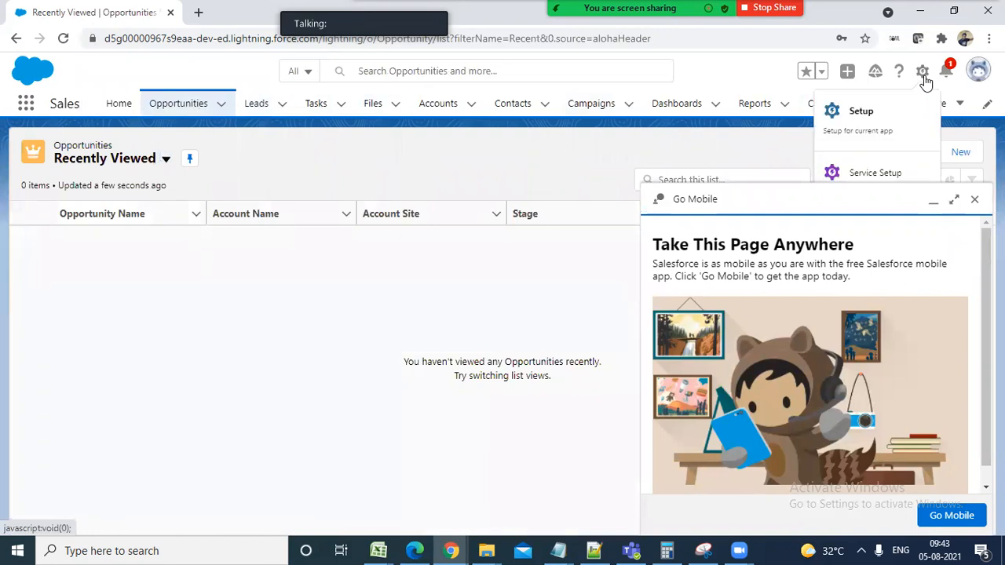
pyautogui.click(864, 113)
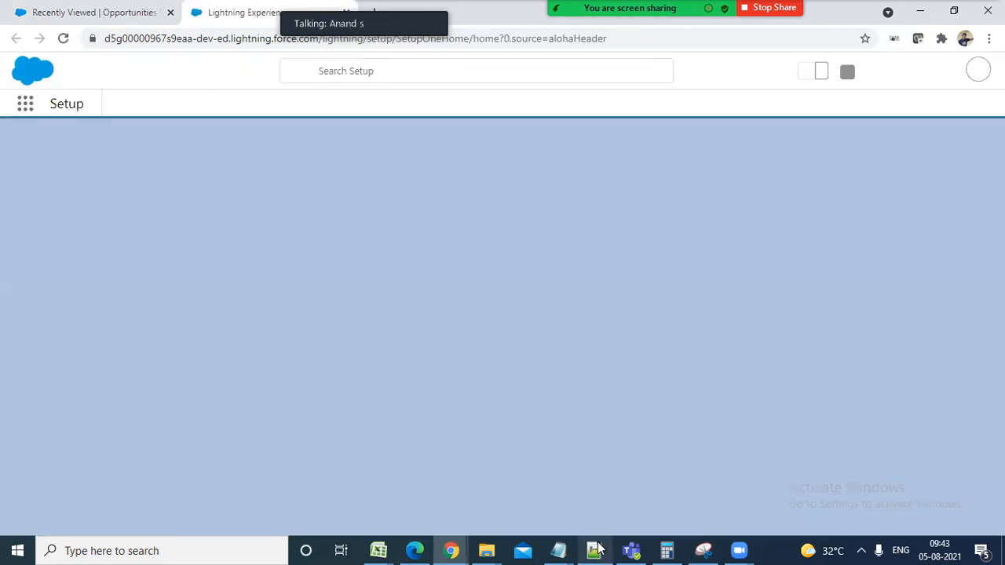
# Switch to the Notepad++ notes and add the line "1> How to create org/ how we are going to create a user.".
pyautogui.moveTo(556, 549)
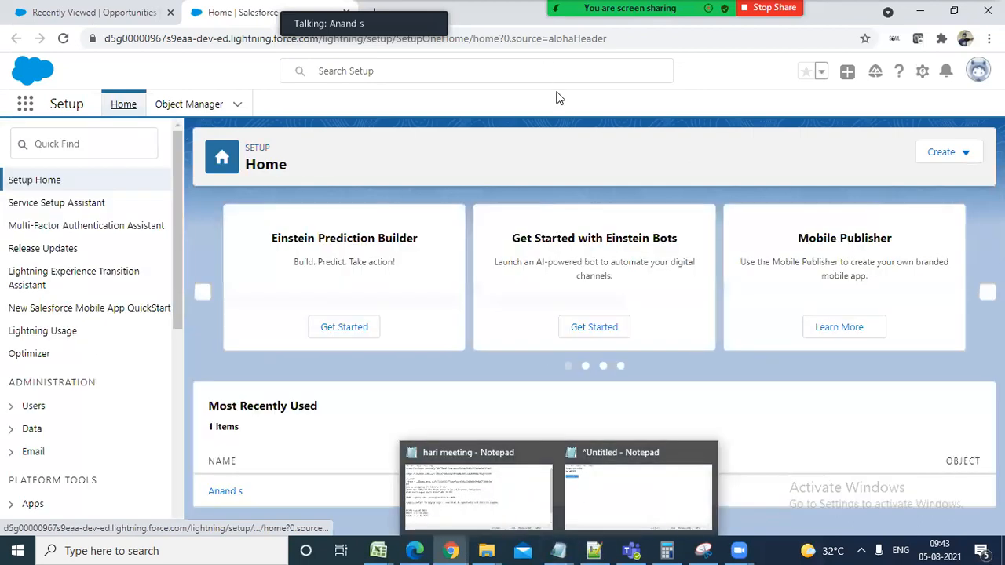
pyautogui.click(619, 549)
pyautogui.click(620, 548)
pyautogui.click(594, 548)
pyautogui.click(248, 222)
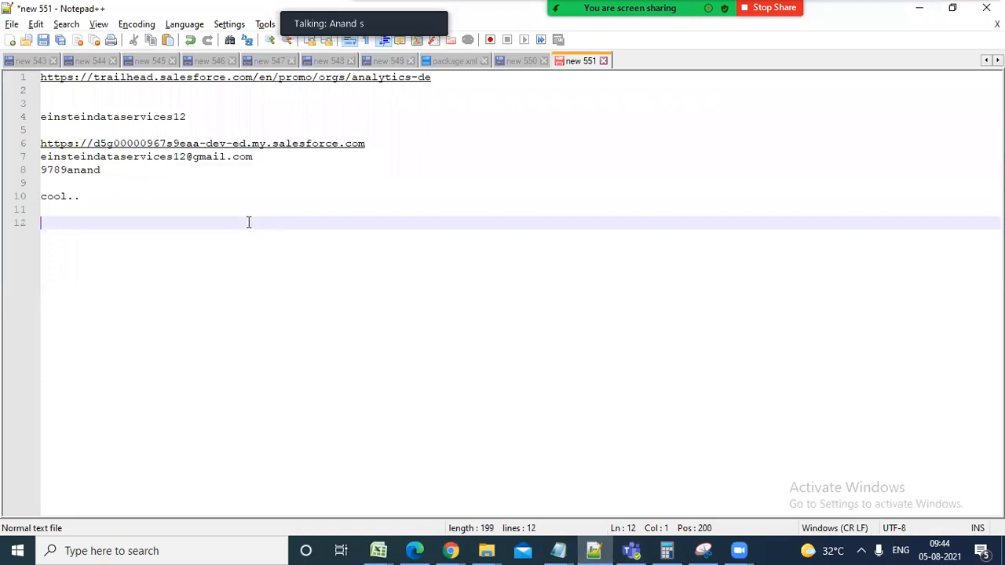
pyautogui.press('Return')
pyautogui.press('Return')
pyautogui.write('1> How to create ')
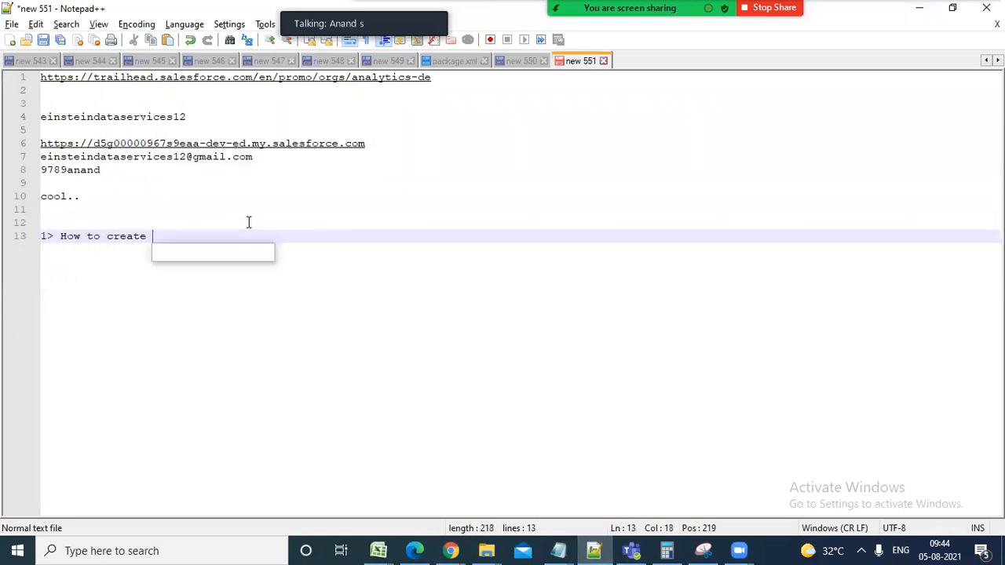
pyautogui.write('org how we a')
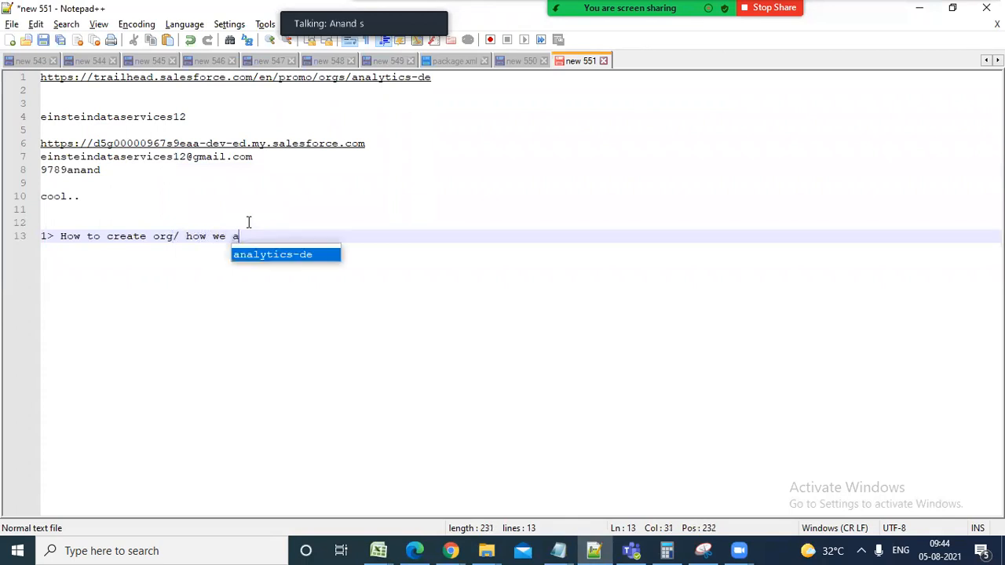
pyautogui.write('r  going ')
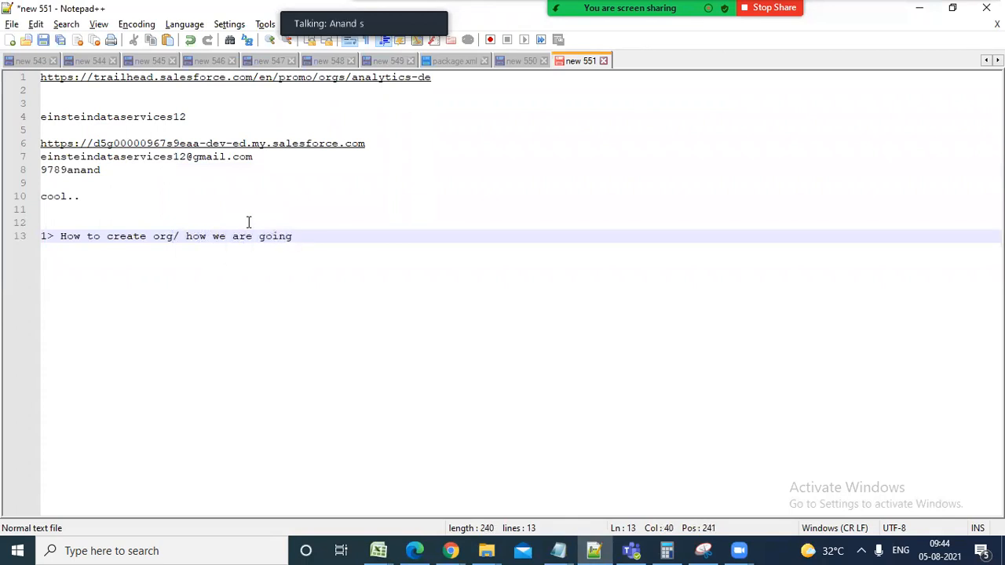
pyautogui.write('to c')
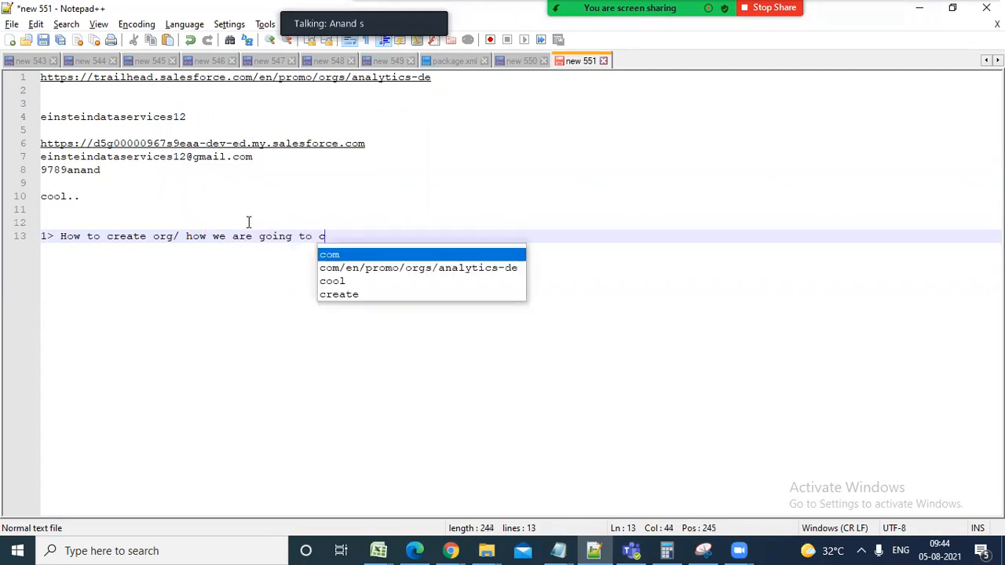
pyautogui.write('reate a user.')
pyautogui.press('Return')
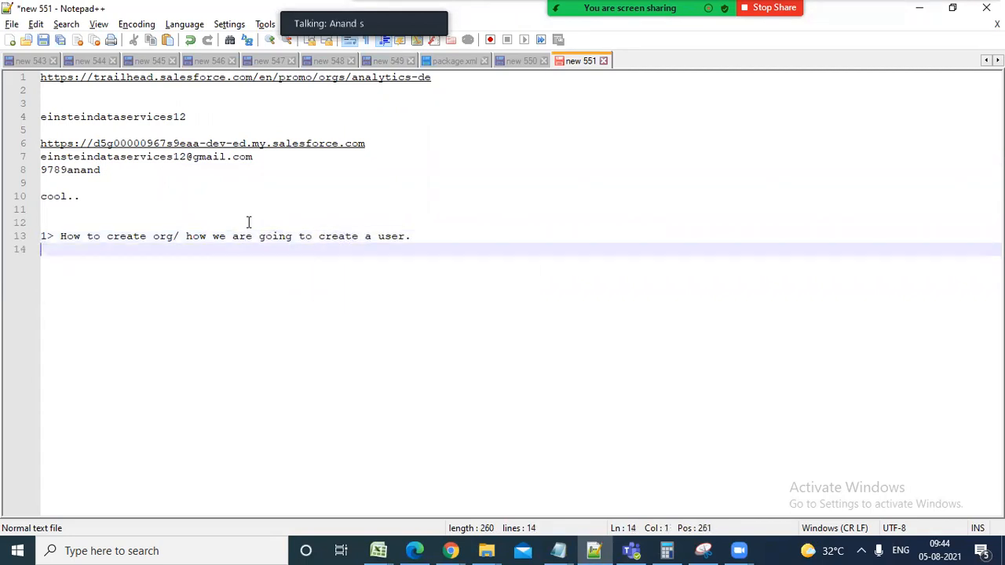
# Return to the Salesforce Setup page in Chrome and dismiss the tip about Learning Paths.
pyautogui.hotkey('alt', 'Tab')
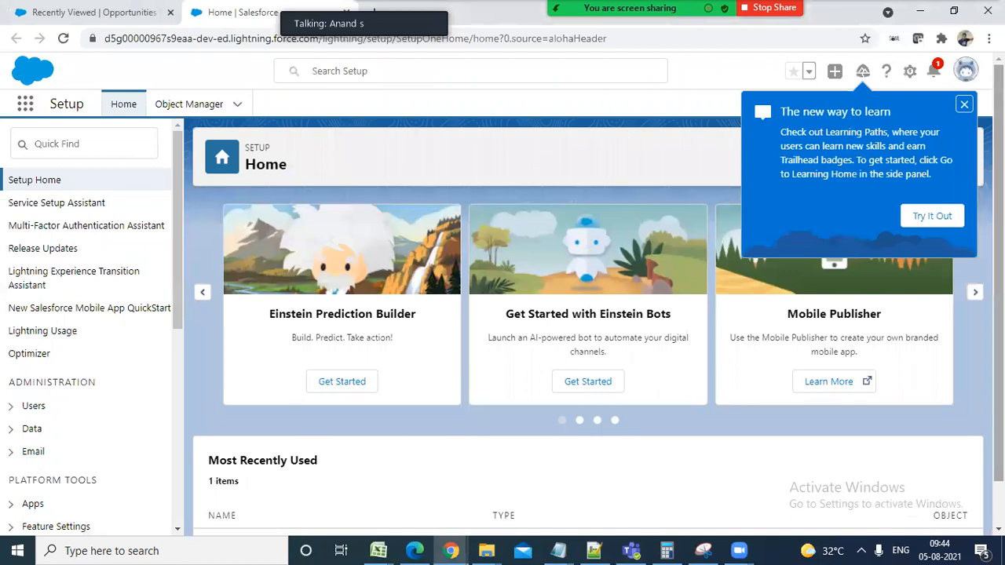
pyautogui.click(963, 104)
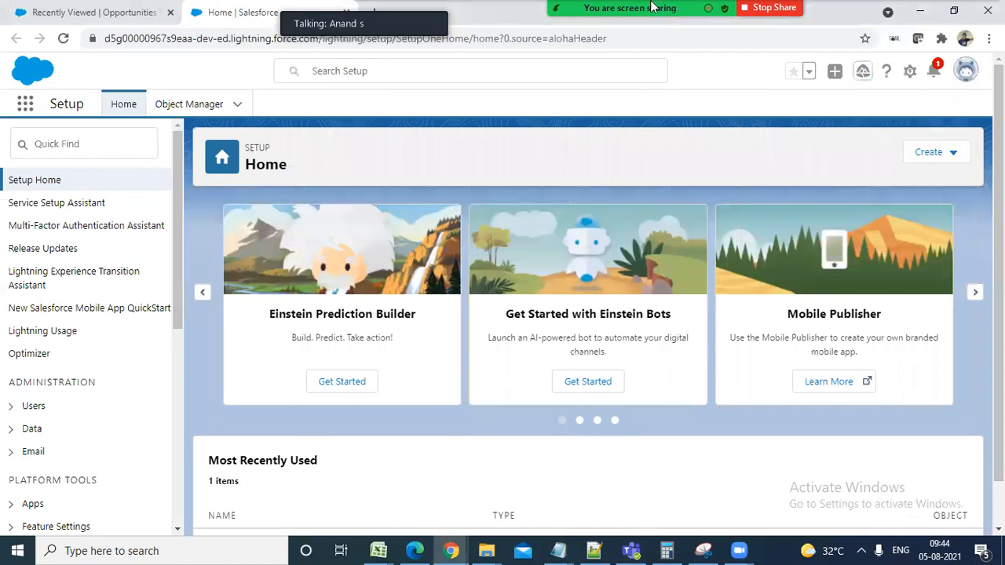
# Check the Zoom meeting's participants list and minimise it.
pyautogui.moveTo(630, 9)
pyautogui.click(582, 21)
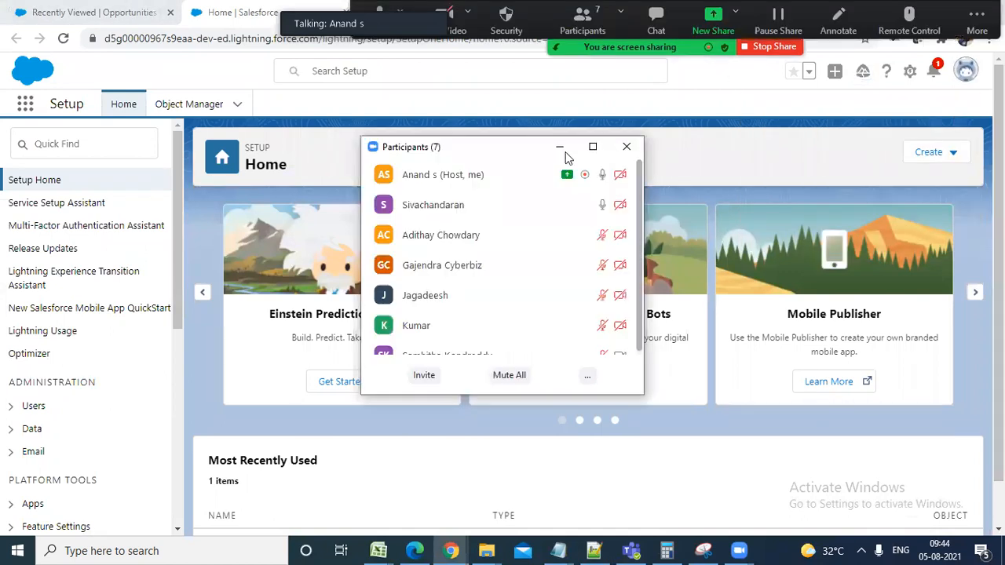
pyautogui.click(563, 146)
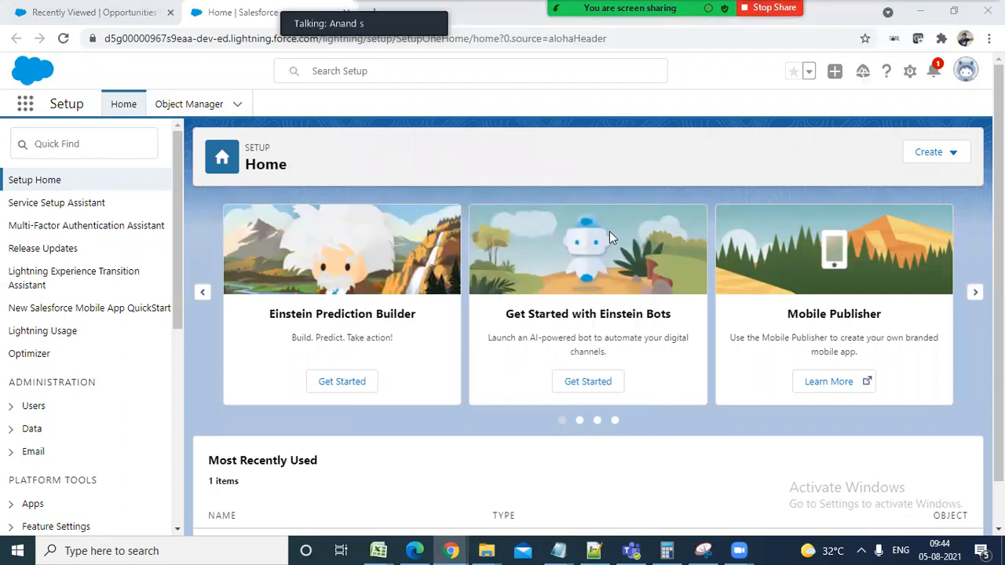
# Look at the signed-in account's profile menu on the Setup home page, and close it.
pyautogui.moveTo(998, 180)
pyautogui.mouseDown()
pyautogui.moveTo(997, 228)
pyautogui.moveTo(997, 177)
pyautogui.mouseUp()
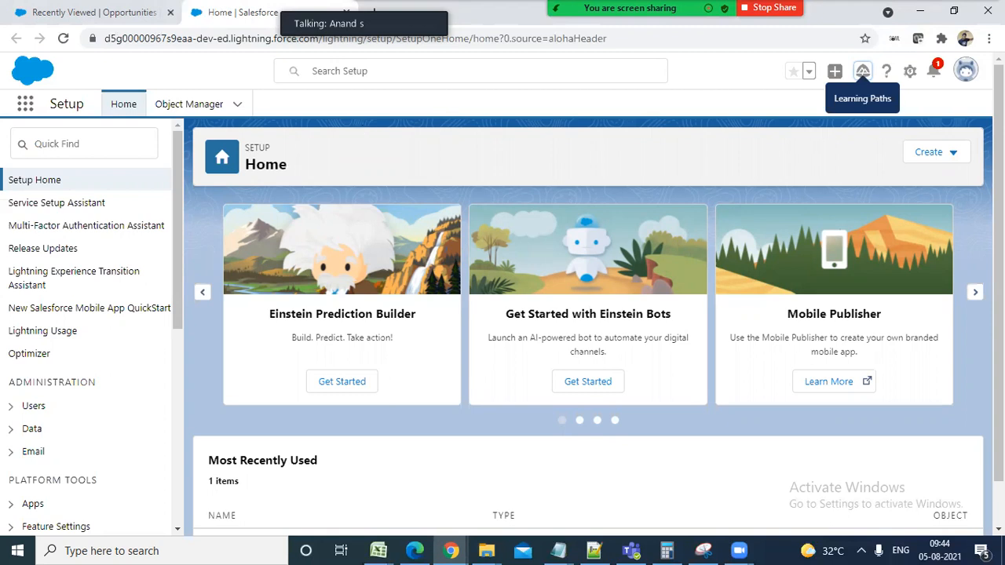
pyautogui.click(965, 71)
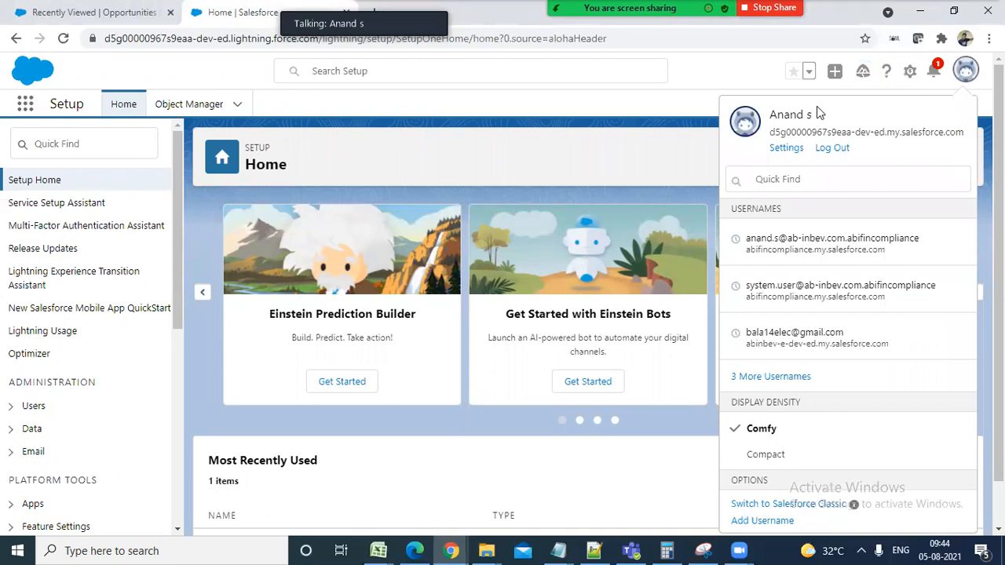
pyautogui.click(450, 96)
pyautogui.click(451, 70)
pyautogui.click(48, 144)
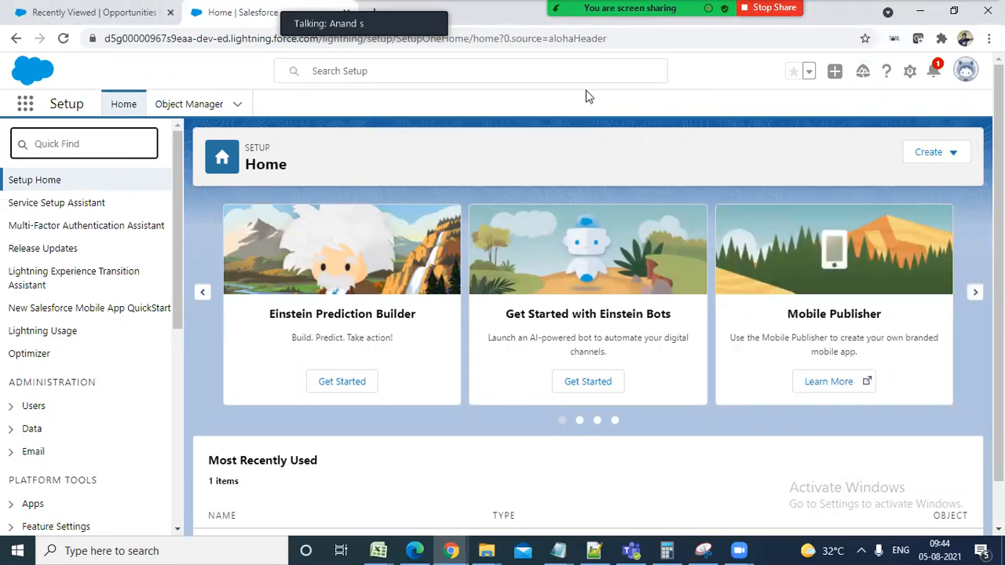
pyautogui.click(28, 108)
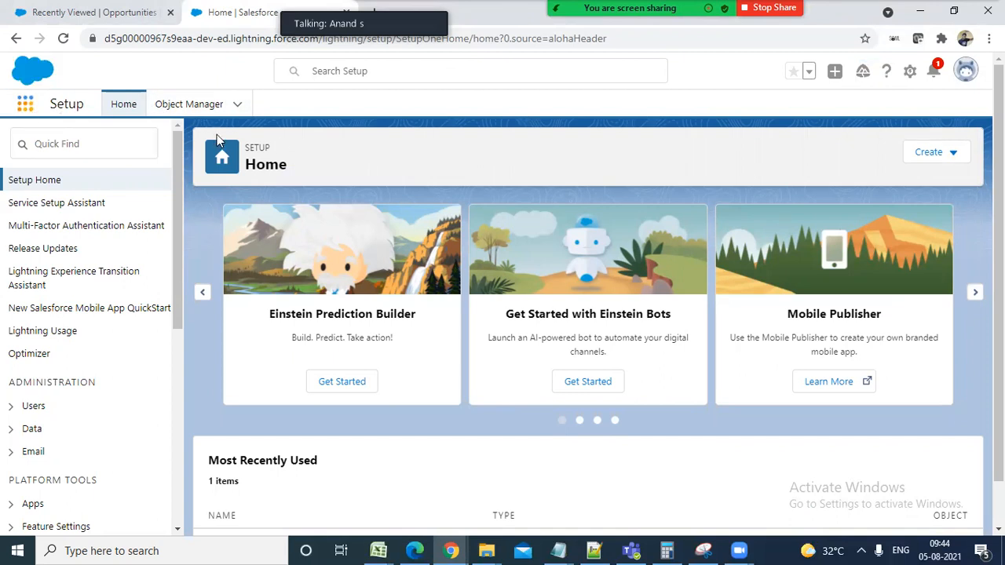
pyautogui.click(646, 79)
# Open Setup again in another browser tab and point out its Quick Find and Search Setup fields.
pyautogui.click(907, 78)
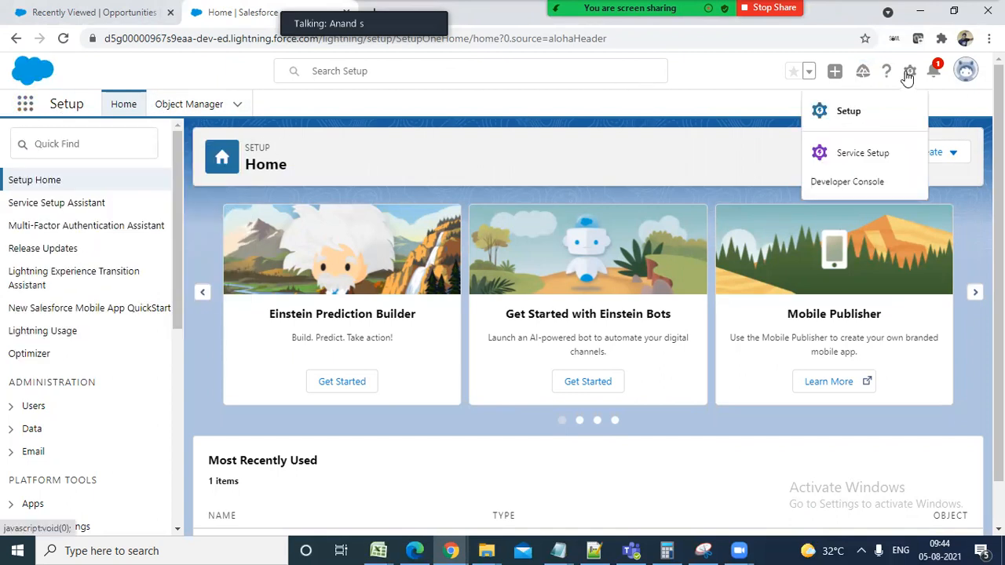
pyautogui.click(867, 117)
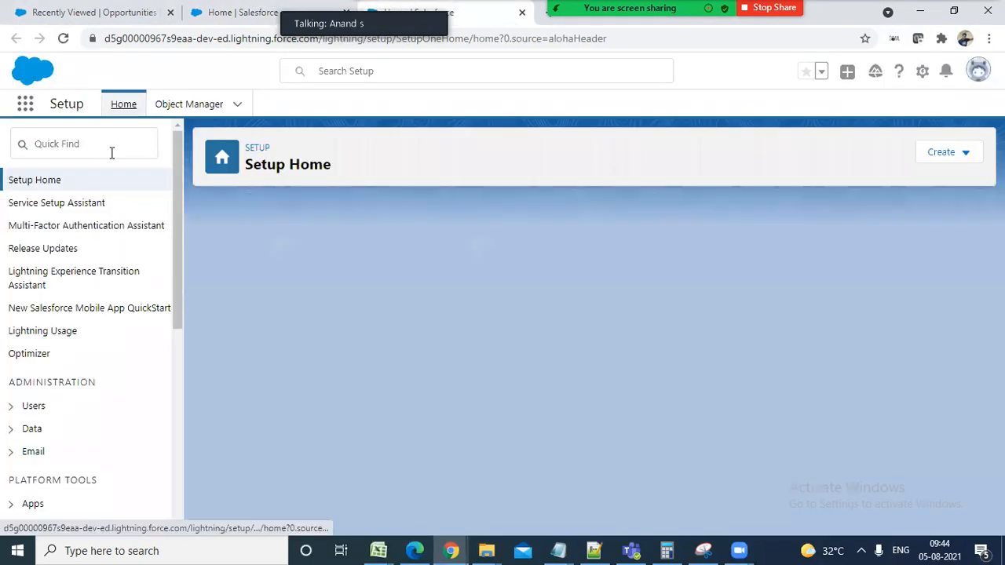
pyautogui.click(107, 146)
pyautogui.click(88, 143)
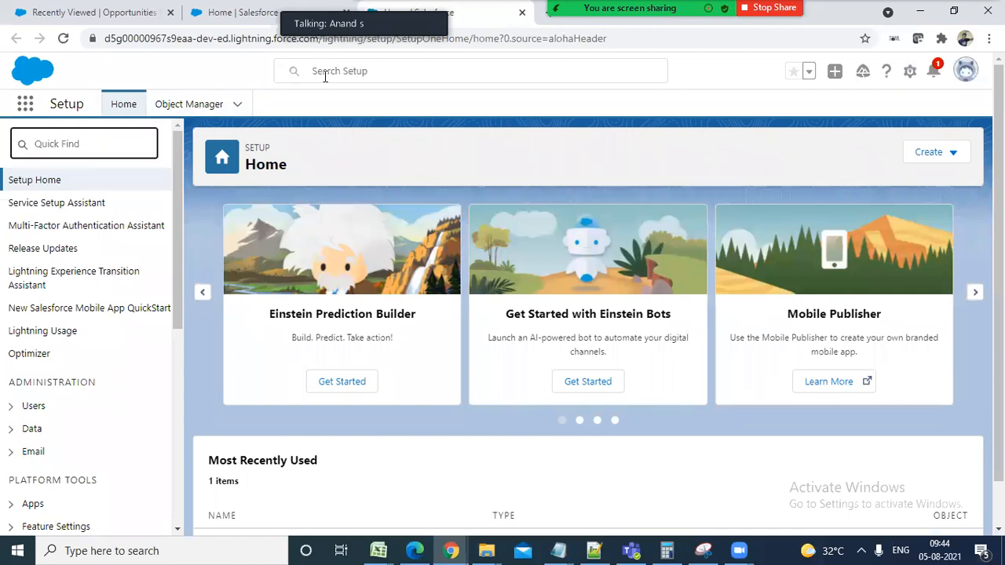
pyautogui.click(369, 69)
pyautogui.click(95, 139)
# Open the signed-in user's detail record from the recent items of the Setup search.
pyautogui.click(346, 72)
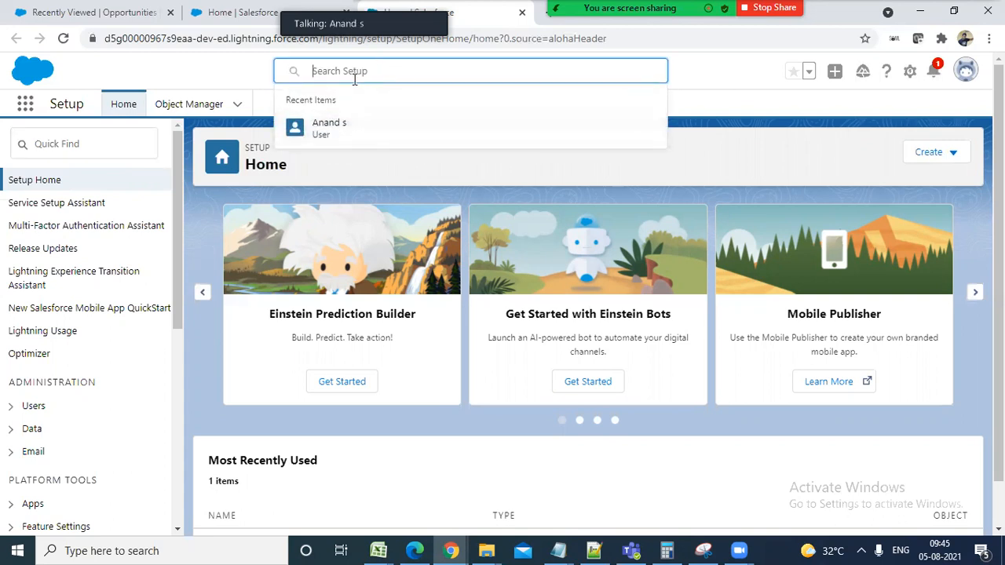
pyautogui.click(329, 134)
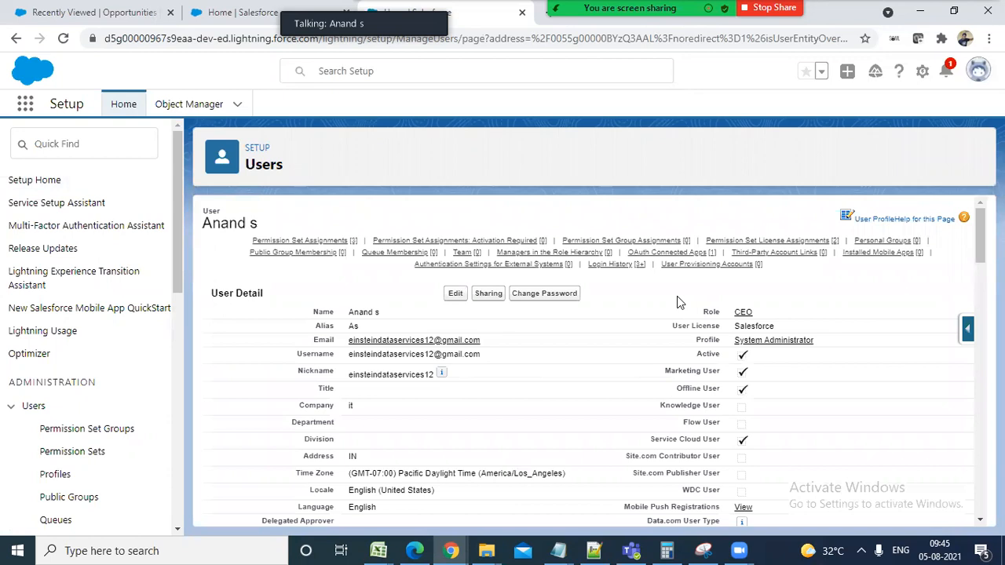
pyautogui.moveTo(979, 235)
pyautogui.mouseDown()
pyautogui.moveTo(980, 323)
pyautogui.moveTo(979, 234)
pyautogui.mouseUp()
# Find the Users page by searching the Setup navigation for "user", and open a blank New User form.
pyautogui.click(128, 141)
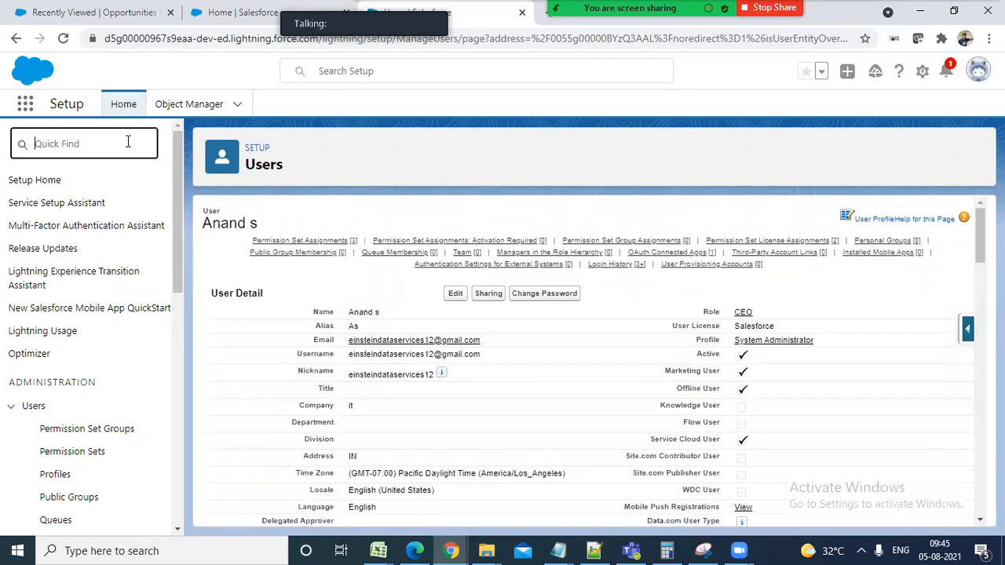
pyautogui.write('u')
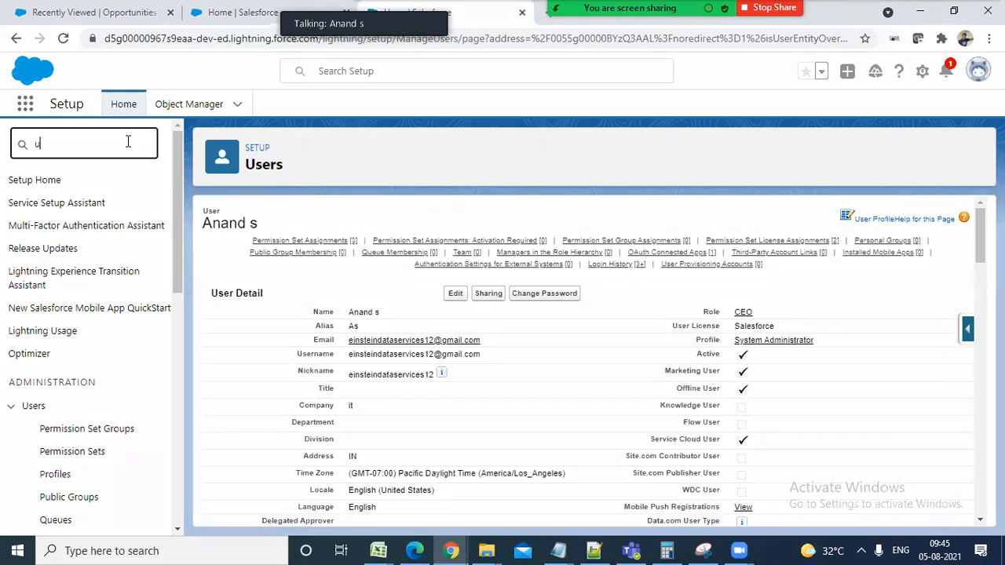
pyautogui.press('BackSpace')
pyautogui.write('se')
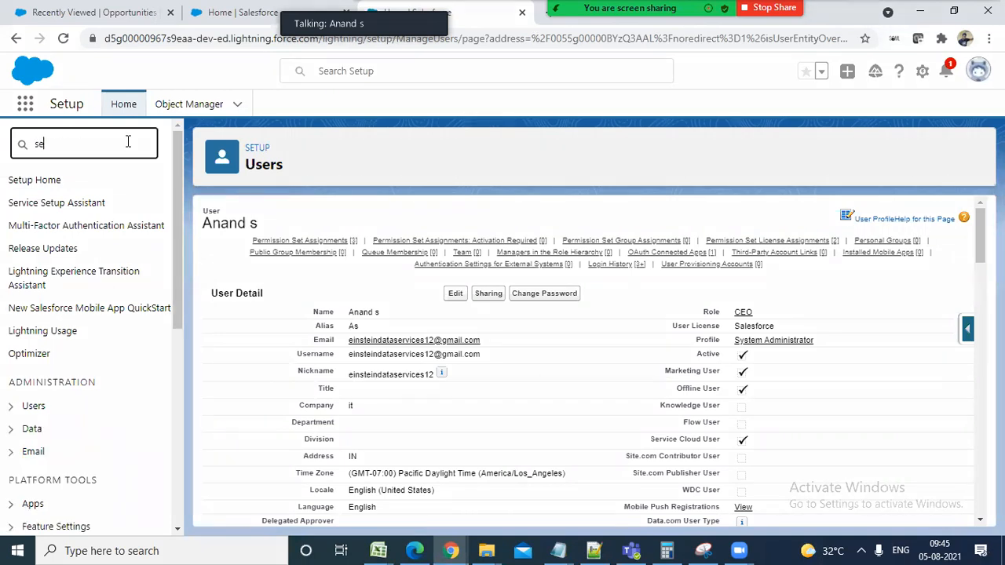
pyautogui.press('BackSpace')
pyautogui.press('BackSpace')
pyautogui.write('user')
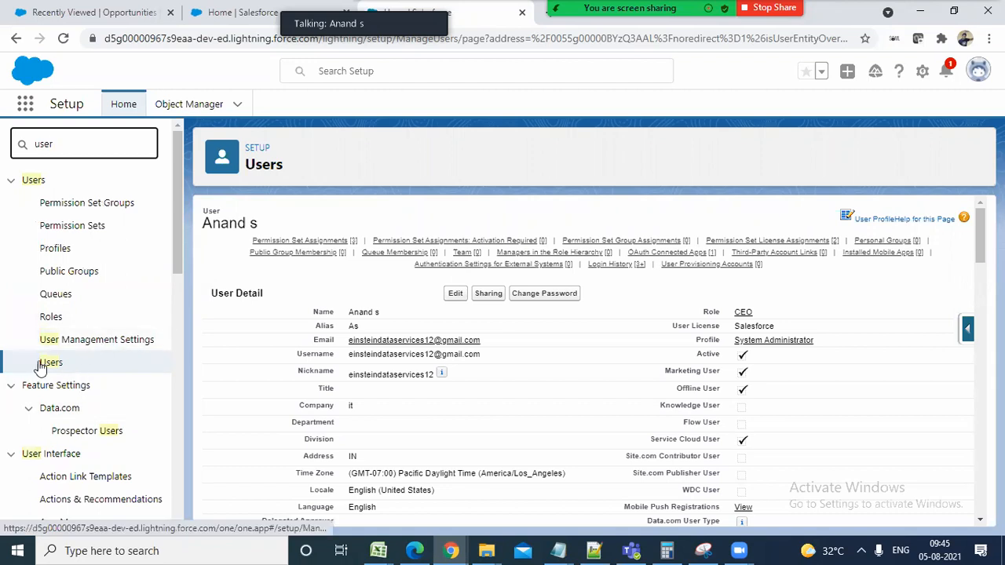
pyautogui.click(45, 364)
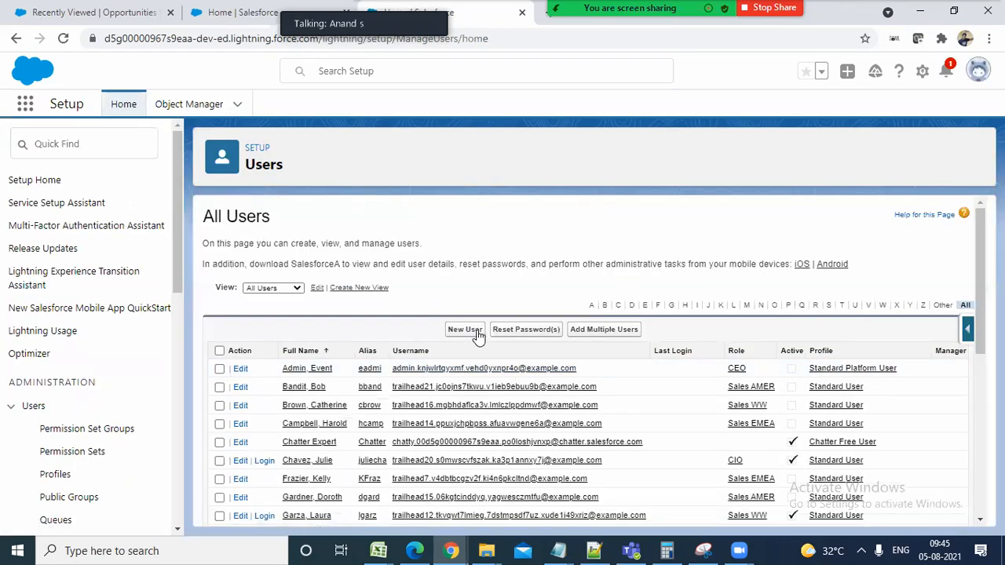
pyautogui.click(465, 329)
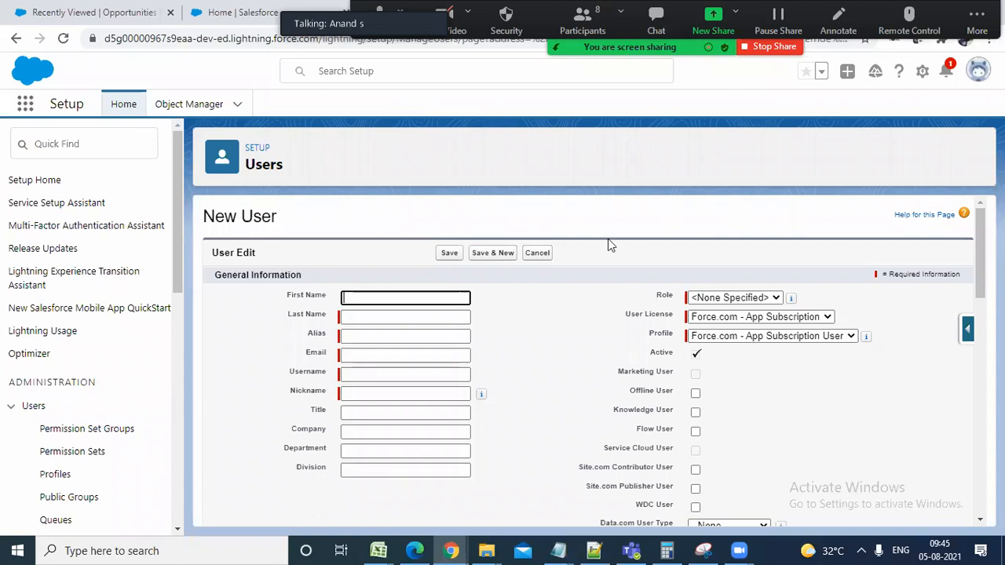
# Send "hi.." to everyone in the Zoom meeting chat and minimise the chat window.
pyautogui.click(526, 371)
pyautogui.write('hi..')
pyautogui.press('Return')
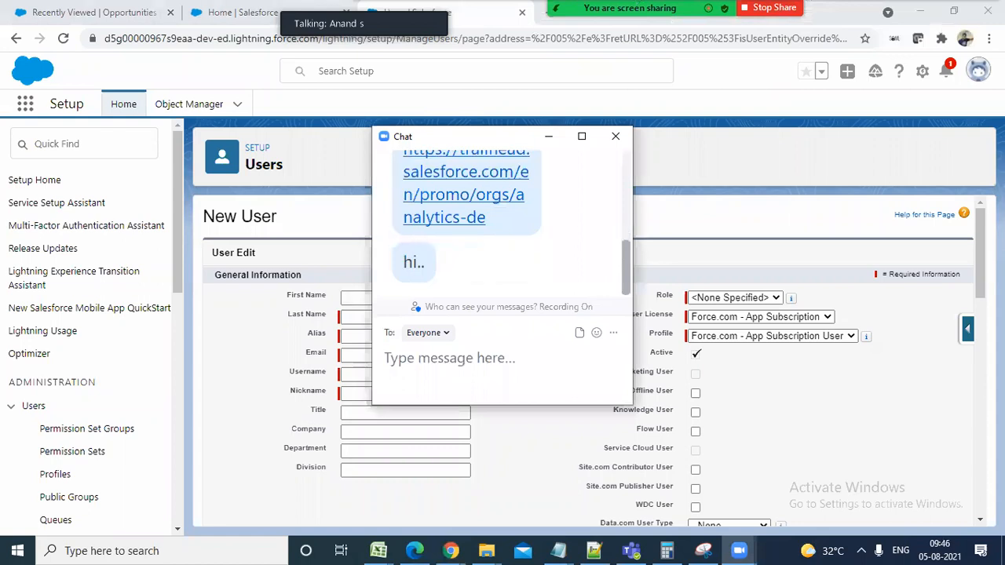
pyautogui.click(549, 138)
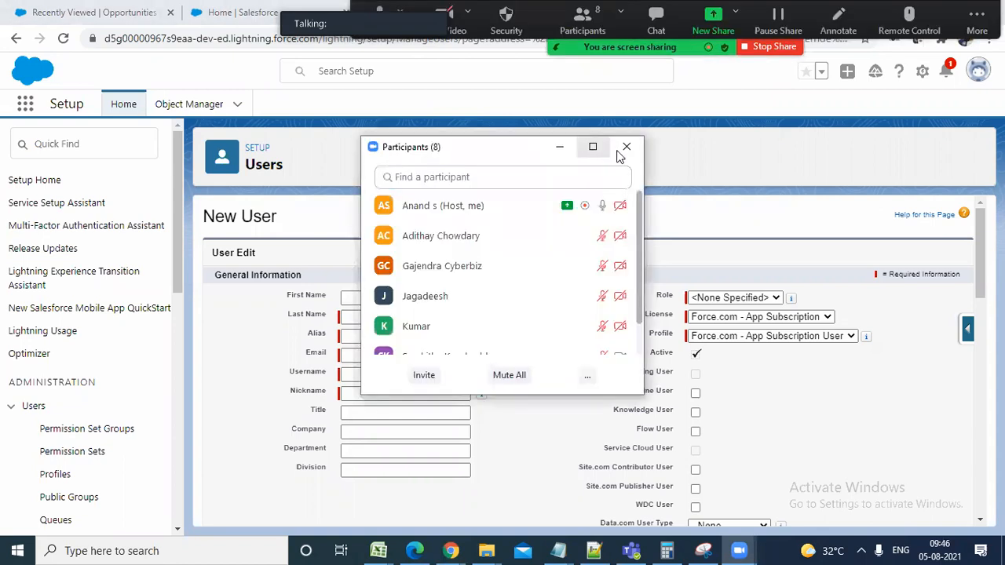
# Close the Zoom participants list, check the meeting chat for replies, and minimise the chat.
pyautogui.click(623, 146)
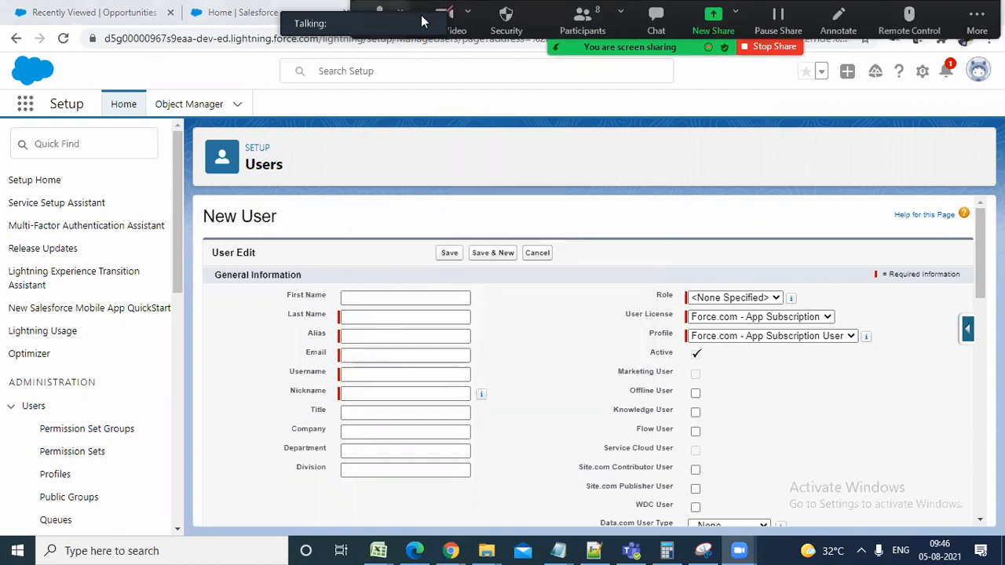
pyautogui.click(655, 11)
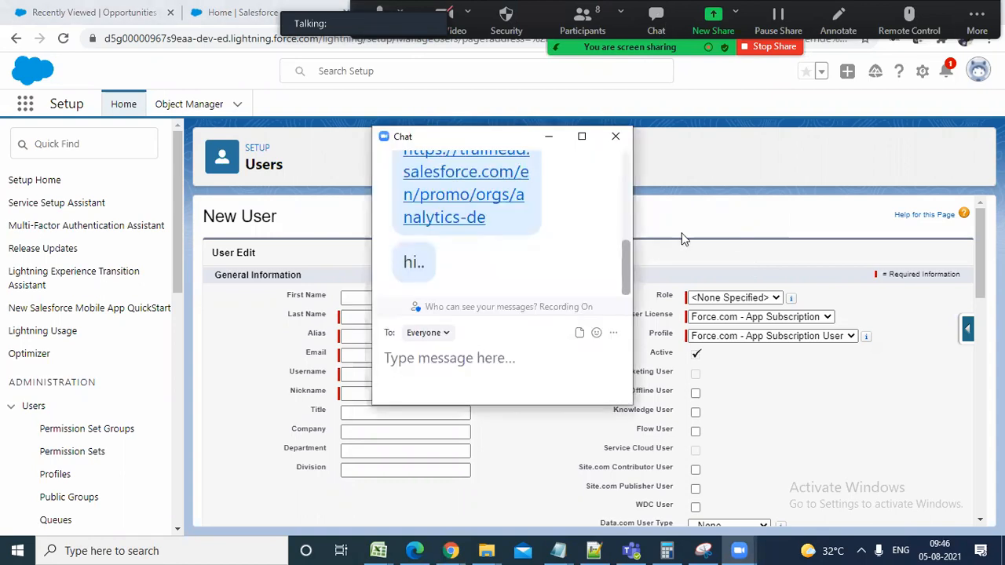
pyautogui.click(548, 138)
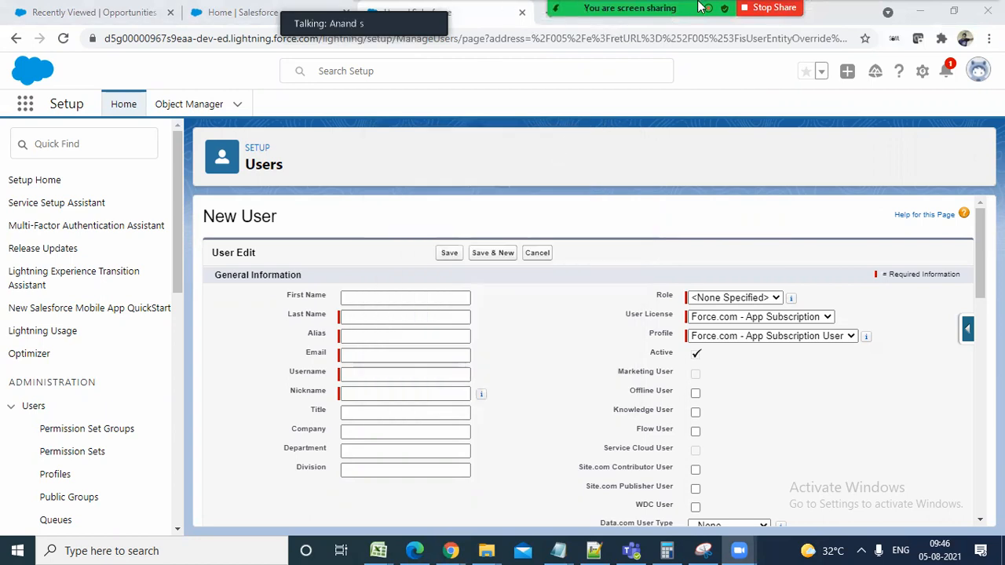
# Check the Zoom participants list, minimise it, and show the hidden notification-area icons.
pyautogui.click(595, 24)
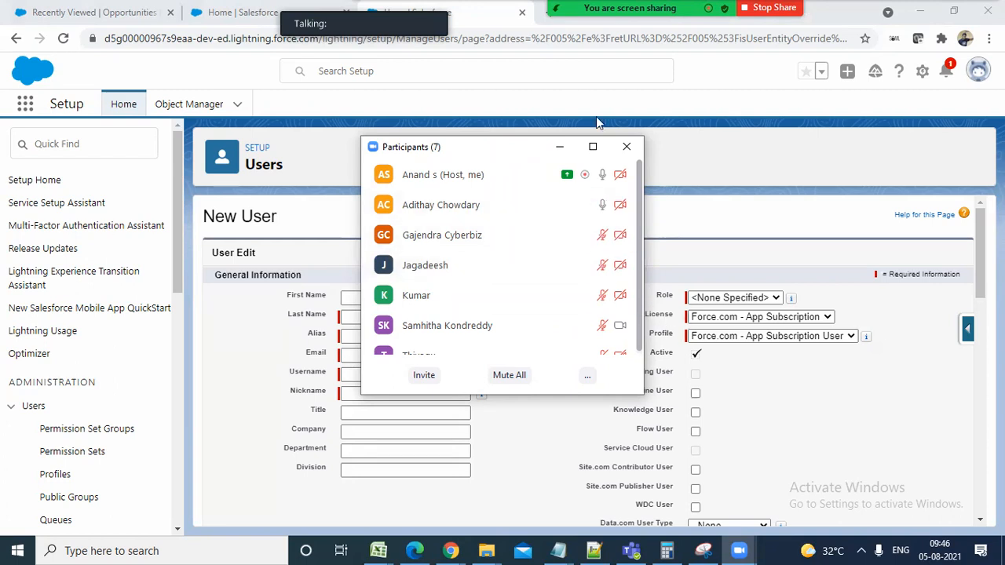
pyautogui.click(558, 149)
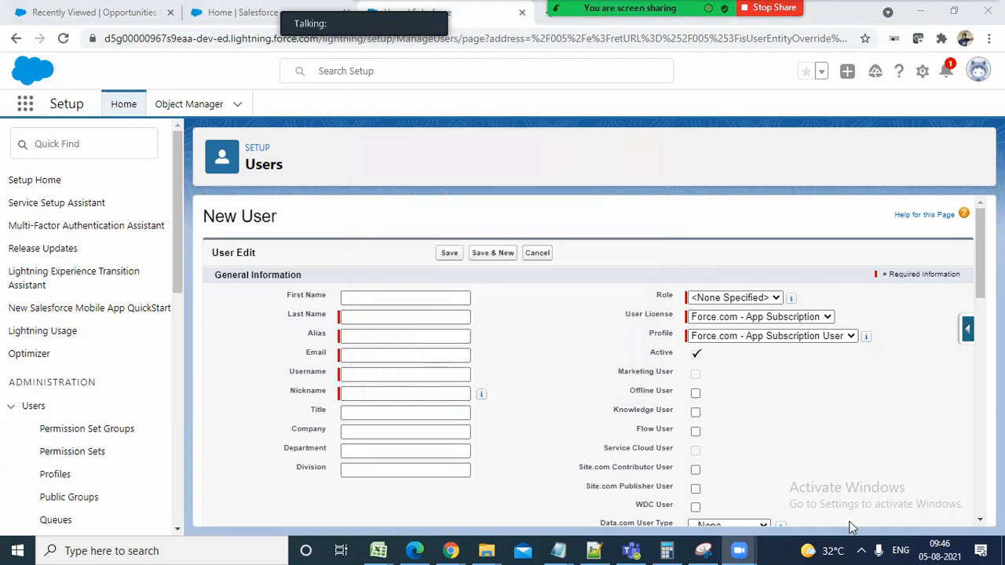
pyautogui.click(861, 550)
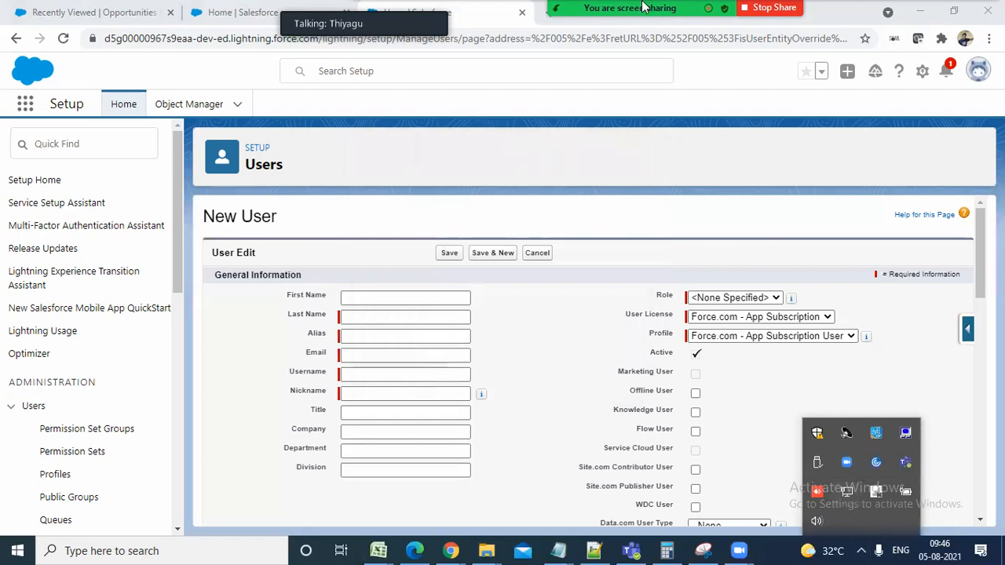
# Copy the part before the @ of the participant's e-mail from the Zoom chat into the new user's First Name field.
pyautogui.moveTo(659, 33)
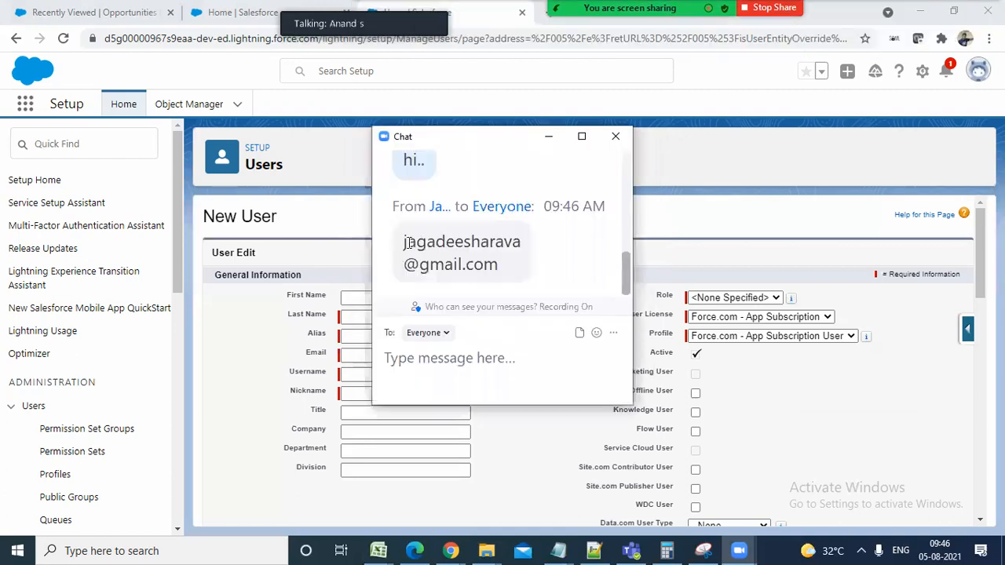
pyautogui.moveTo(403, 242); pyautogui.dragTo(525, 239)
pyautogui.hotkey('ctrl', 'c')
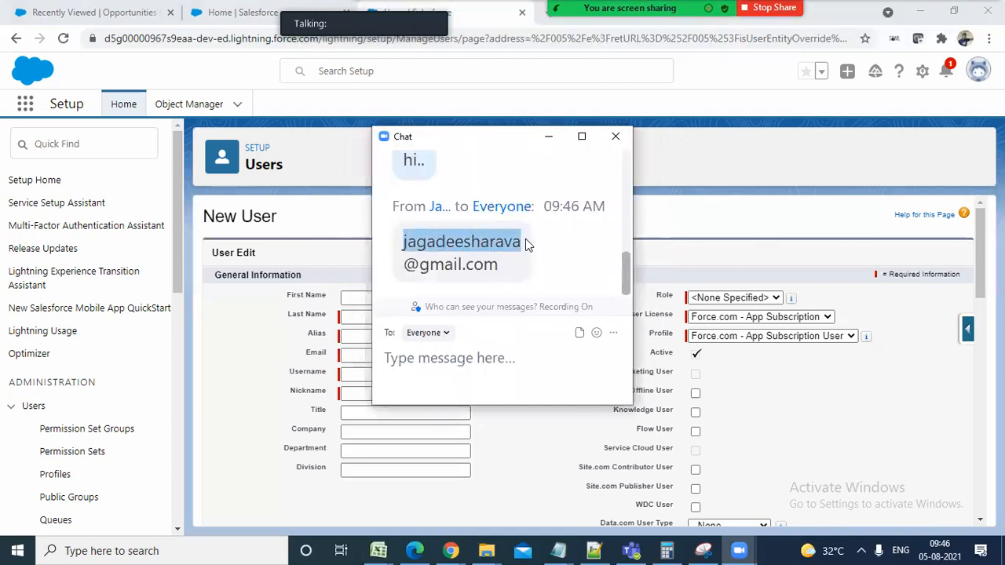
pyautogui.click(547, 140)
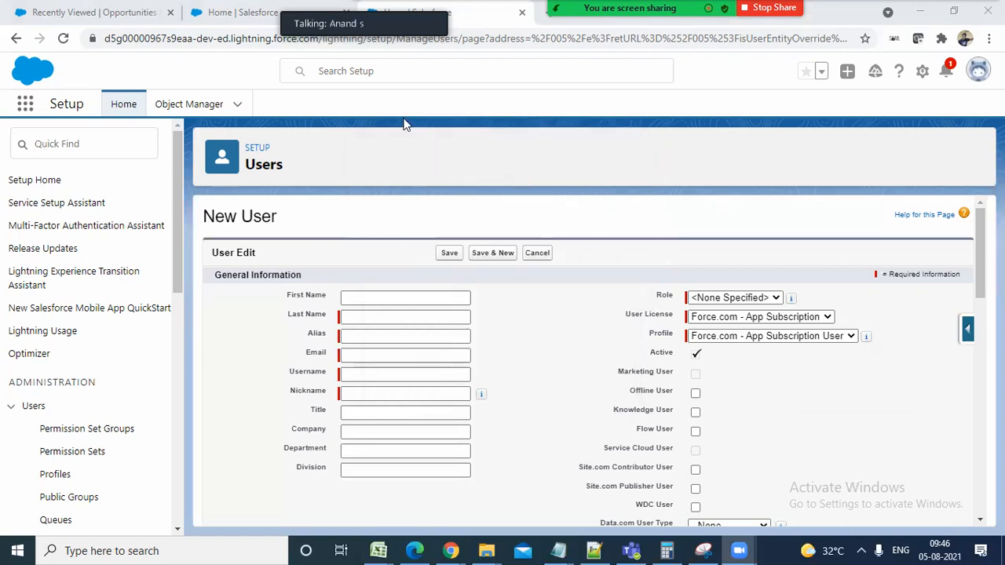
pyautogui.click(366, 298)
pyautogui.hotkey('ctrl', 'v')
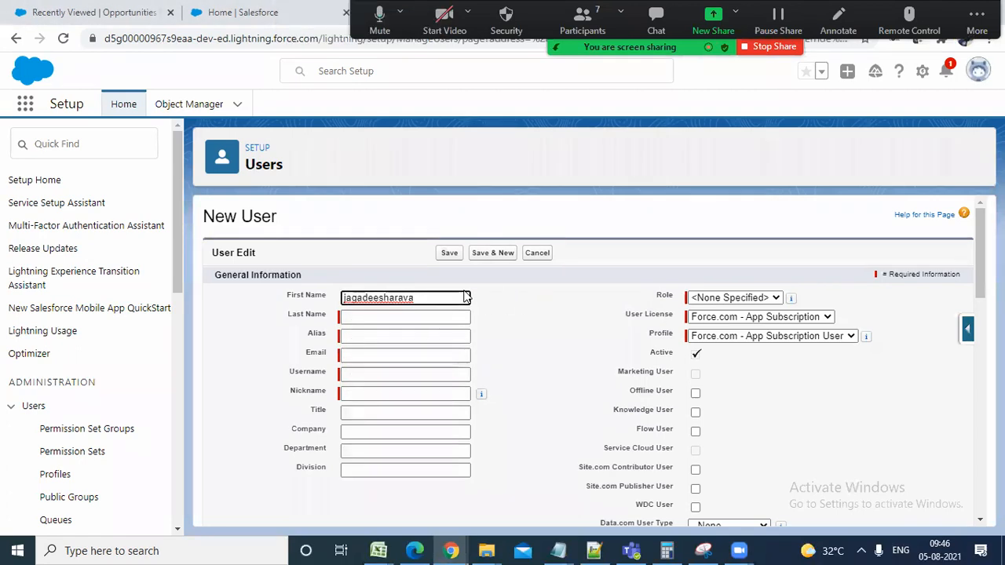
# Check the Zoom meeting chat for further e-mail replies and minimise the chat.
pyautogui.click(412, 317)
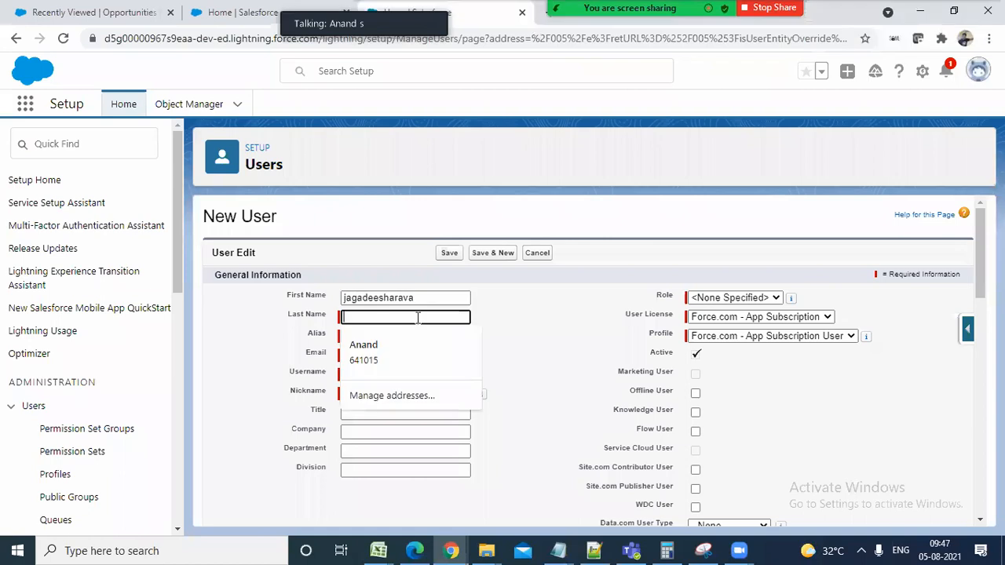
pyautogui.click(442, 298)
pyautogui.click(426, 315)
pyautogui.click(655, 36)
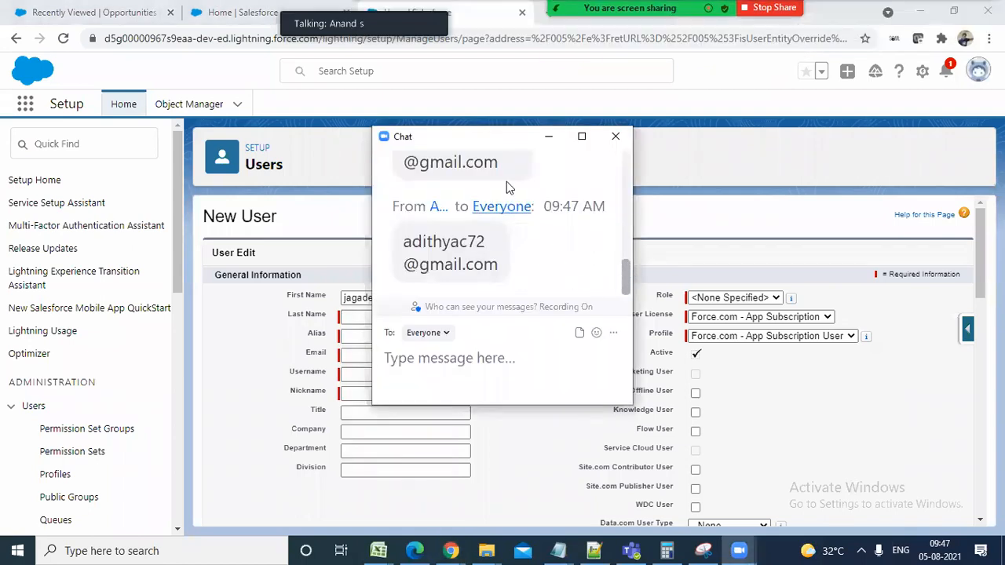
pyautogui.moveTo(627, 275); pyautogui.dragTo(608, 294)
pyautogui.click(701, 255)
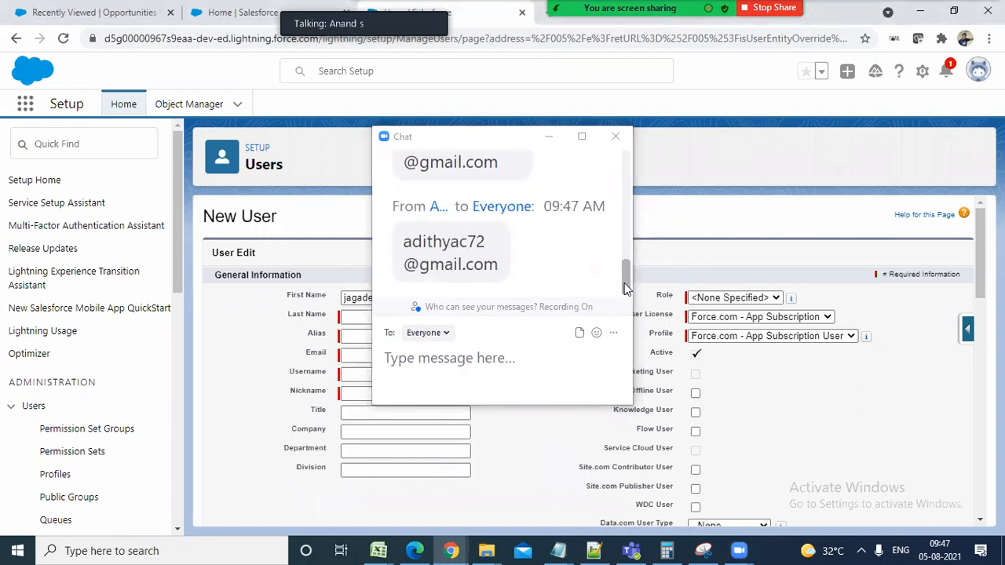
pyautogui.moveTo(626, 287); pyautogui.dragTo(632, 318)
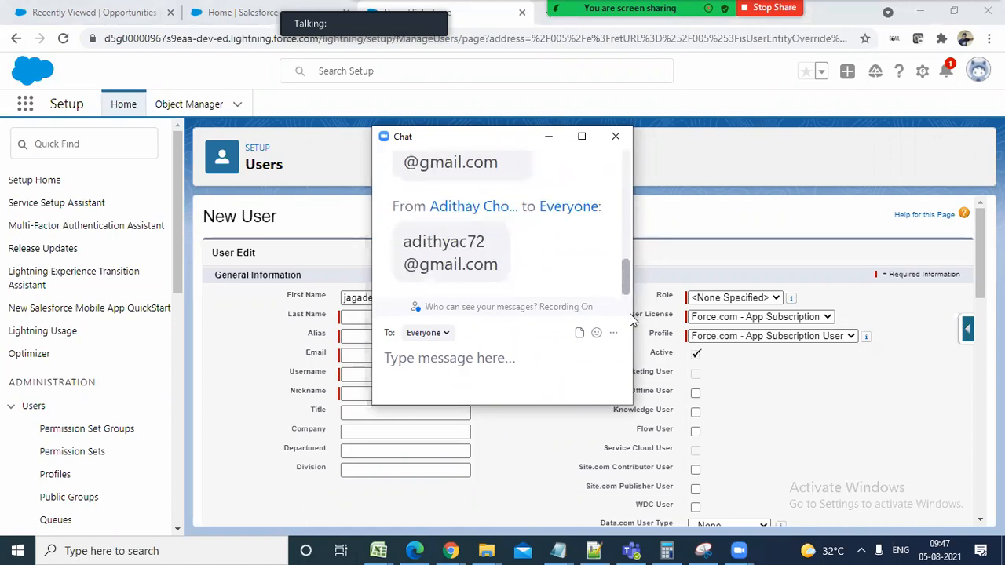
pyautogui.click(551, 138)
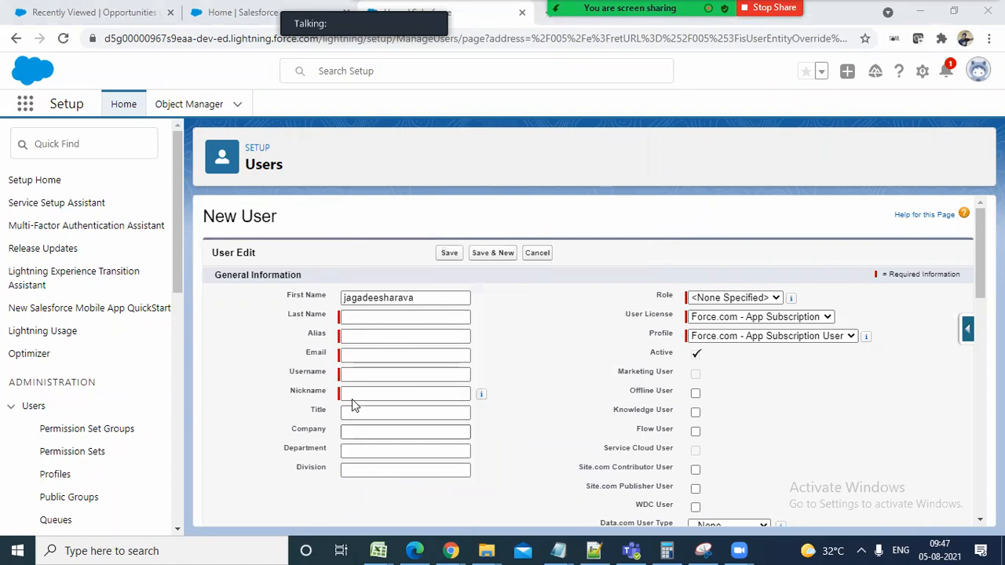
# Set the new user's last name to 12 and extend the alias with the opening letters of the first name.
pyautogui.click(401, 318)
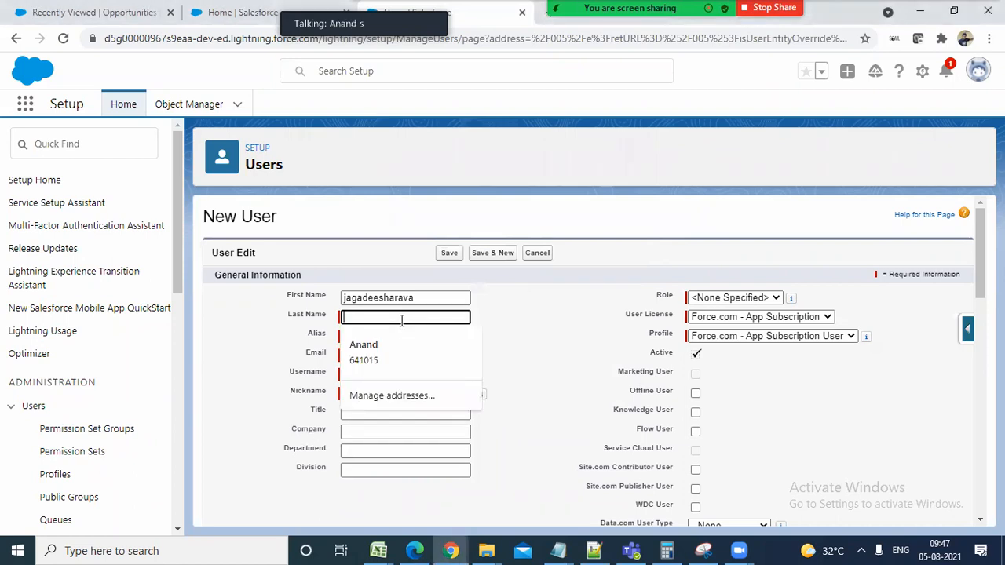
pyautogui.write('12')
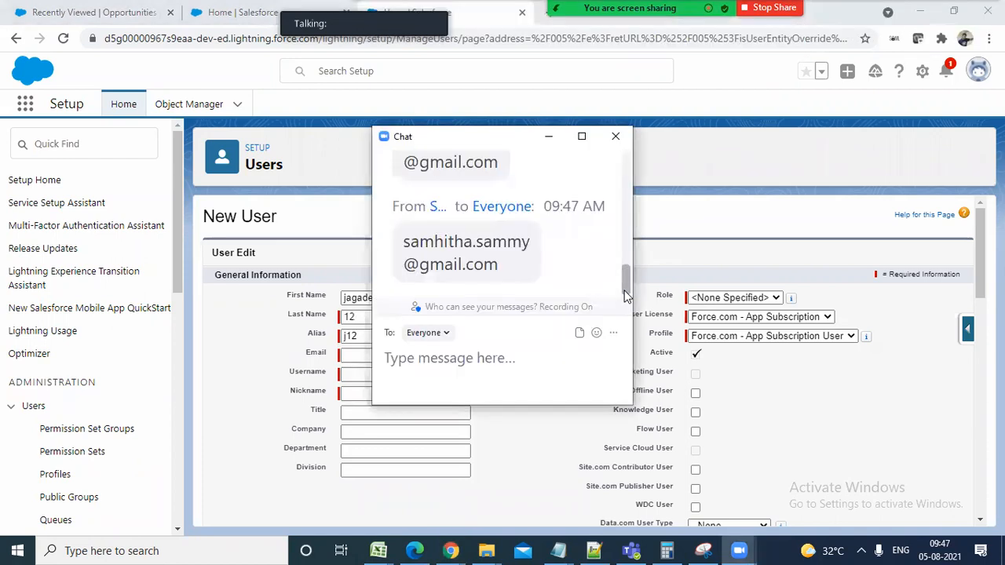
pyautogui.click(554, 136)
pyautogui.click(372, 335)
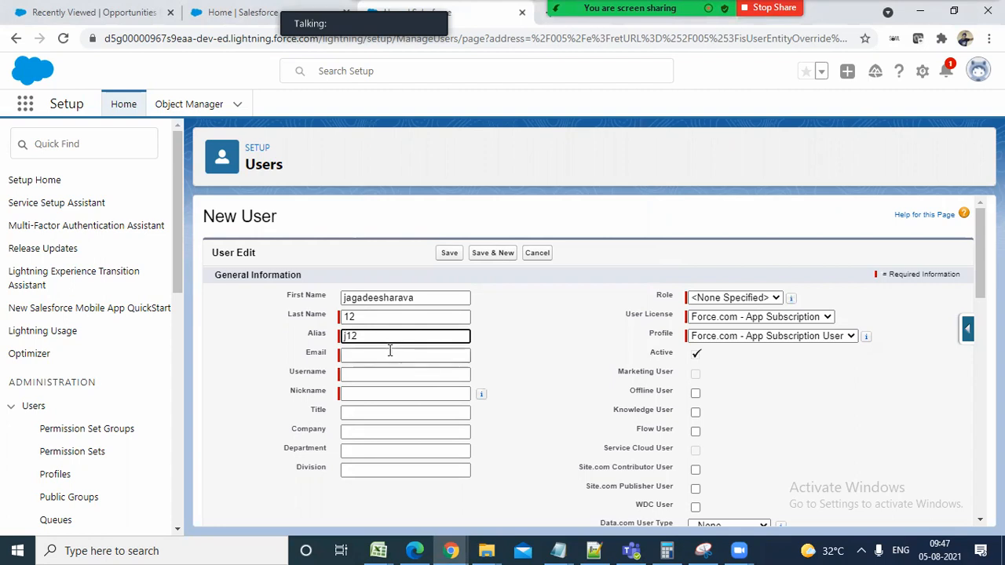
pyautogui.write('aga')
pyautogui.click(385, 357)
pyautogui.click(587, 286)
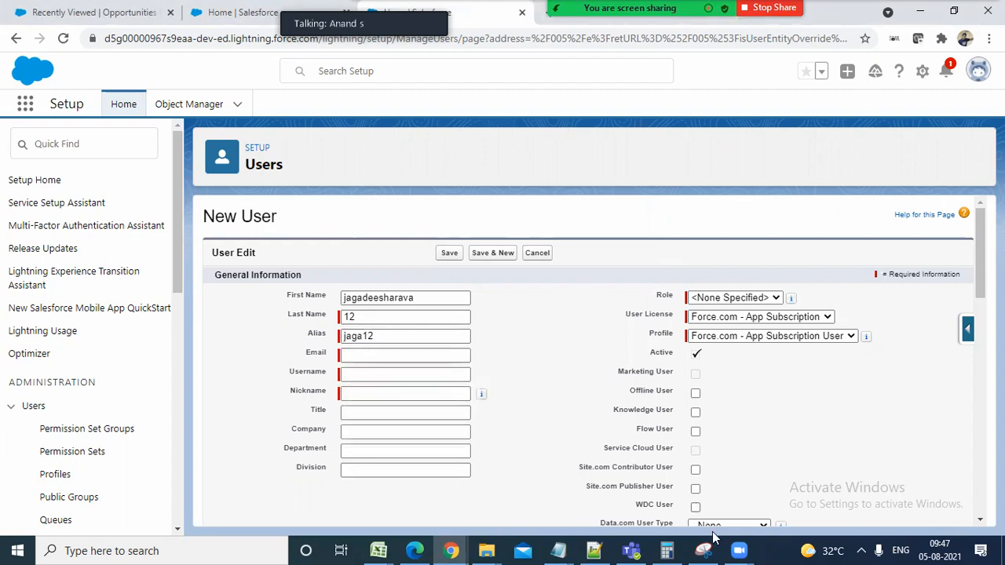
# Copy the first participant's full e-mail address from the Zoom chat into the new user's Email field and minimise the chat.
pyautogui.click(596, 550)
pyautogui.click(597, 549)
pyautogui.moveTo(630, 277); pyautogui.dragTo(631, 243)
pyautogui.moveTo(530, 240); pyautogui.dragTo(392, 215)
pyautogui.hotkey('ctrl', 'c')
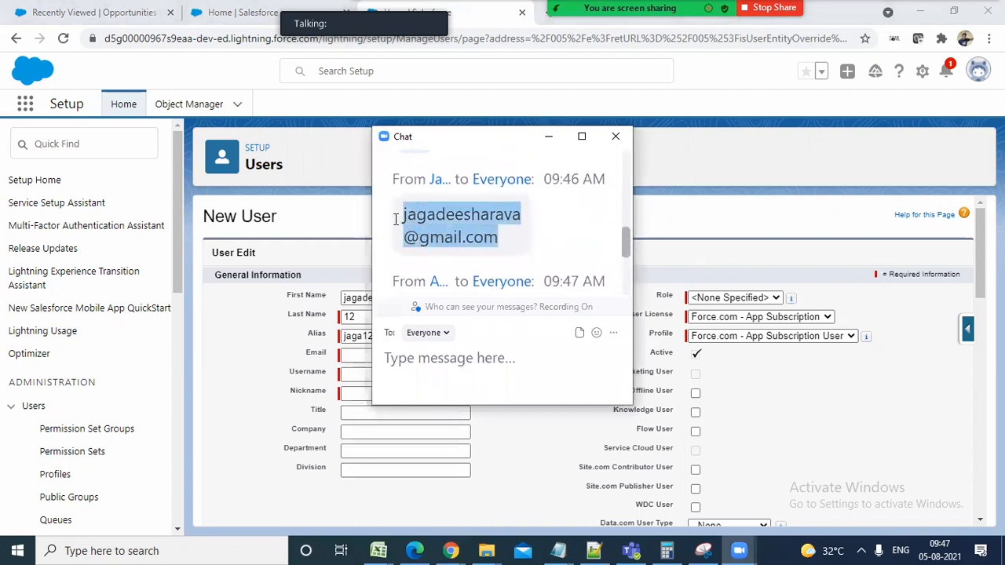
pyautogui.click(355, 355)
pyautogui.hotkey('ctrl', 'v')
pyautogui.click(548, 137)
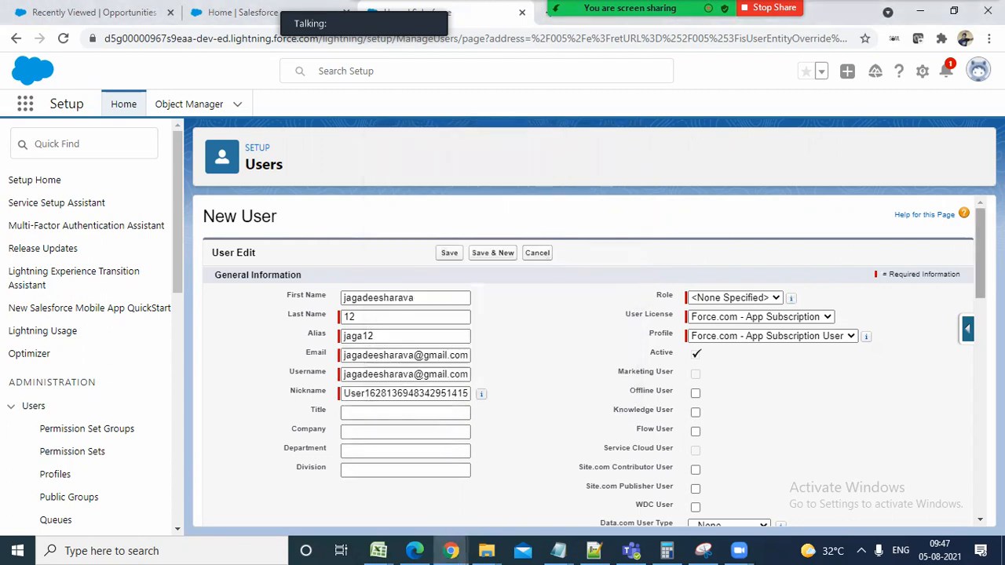
# Examine the Email and Username values in the New User form.
pyautogui.click(755, 300)
pyautogui.click(754, 301)
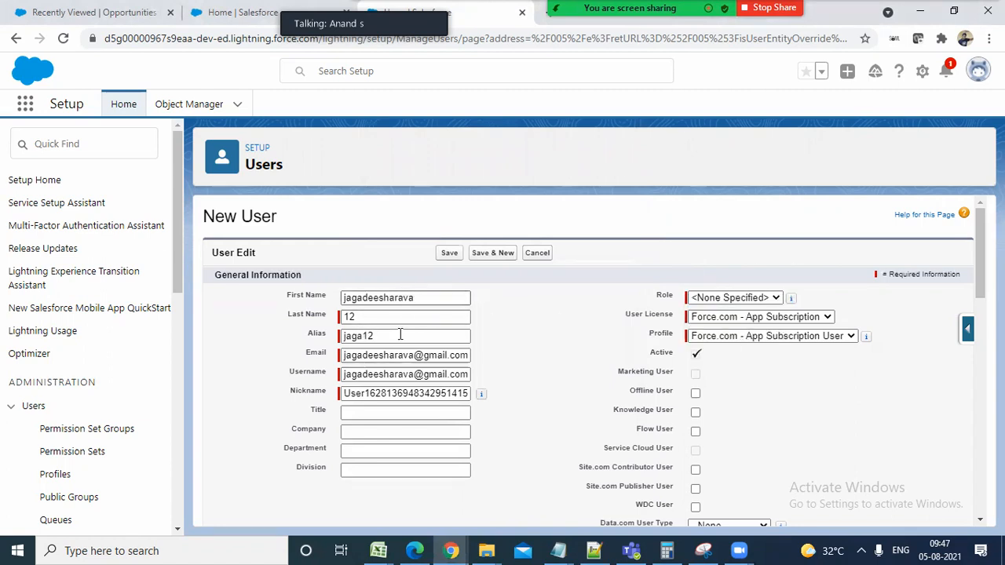
pyautogui.click(417, 355)
pyautogui.click(372, 383)
pyautogui.moveTo(343, 374); pyautogui.dragTo(531, 383)
pyautogui.click(445, 376)
pyautogui.doubleClick(444, 377)
pyautogui.click(475, 380)
pyautogui.tripleClick(457, 374)
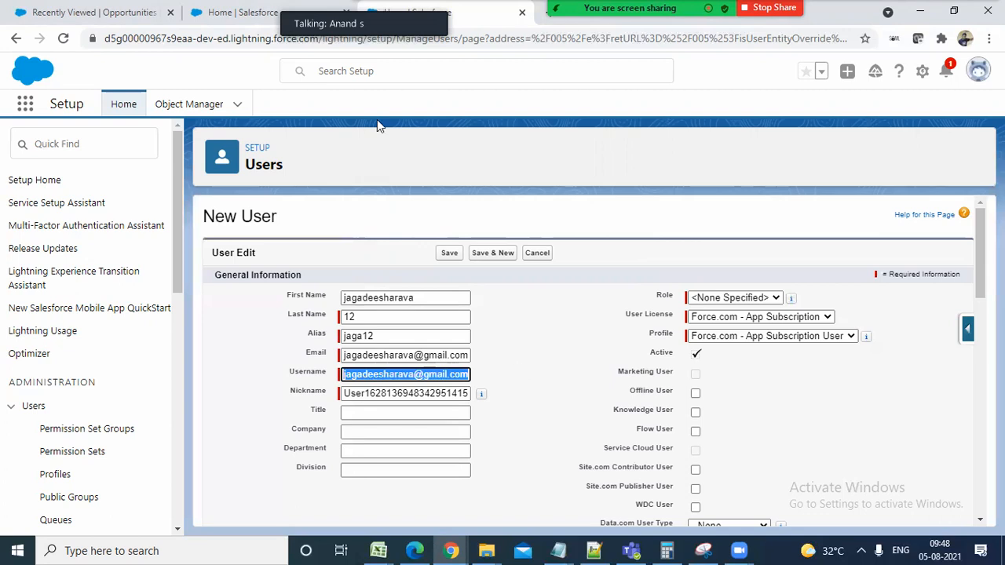
pyautogui.click(551, 395)
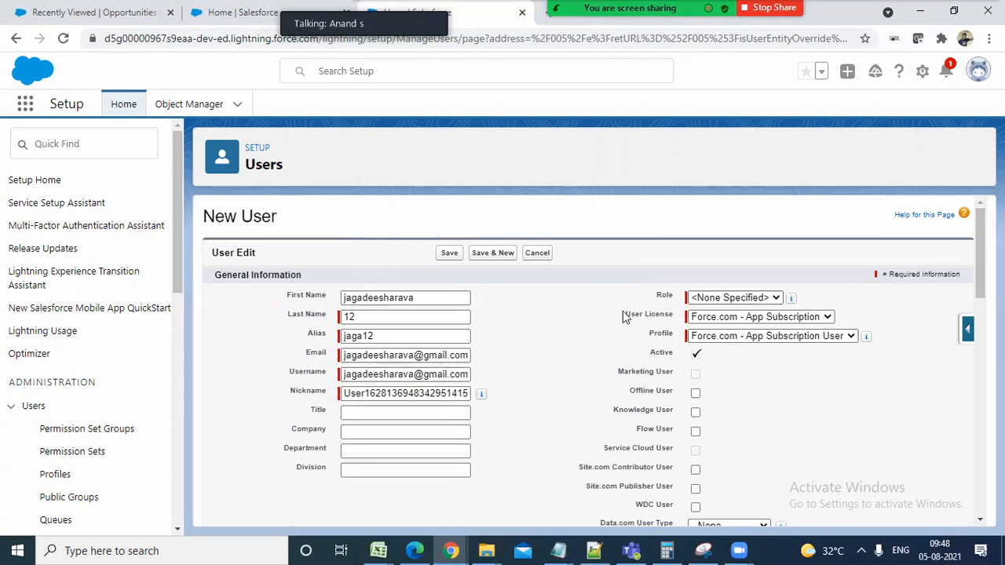
# Set the new user's role to Sales AMER and the user license to Salesforce Platform.
pyautogui.scroll(-1, 964, 251)
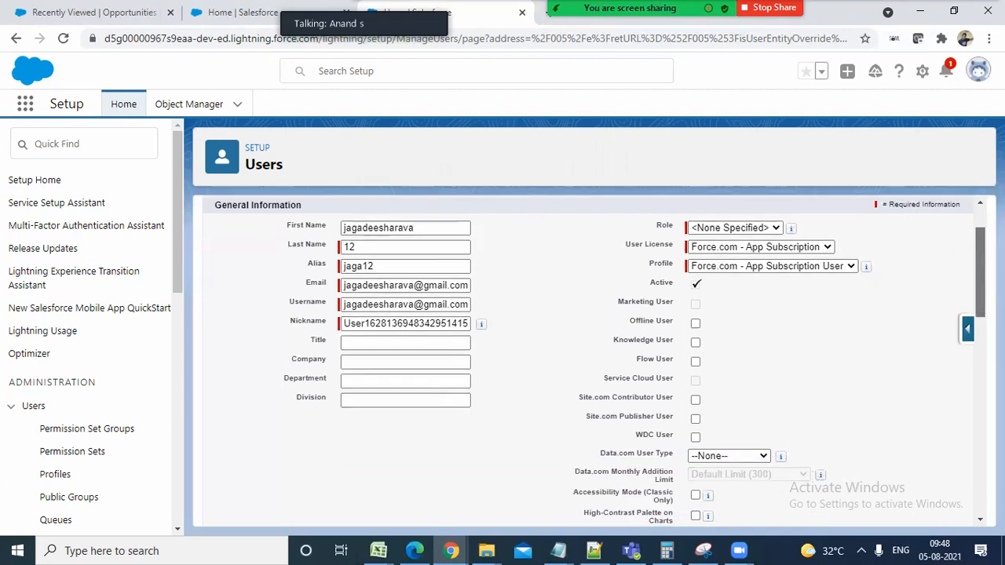
pyautogui.click(745, 231)
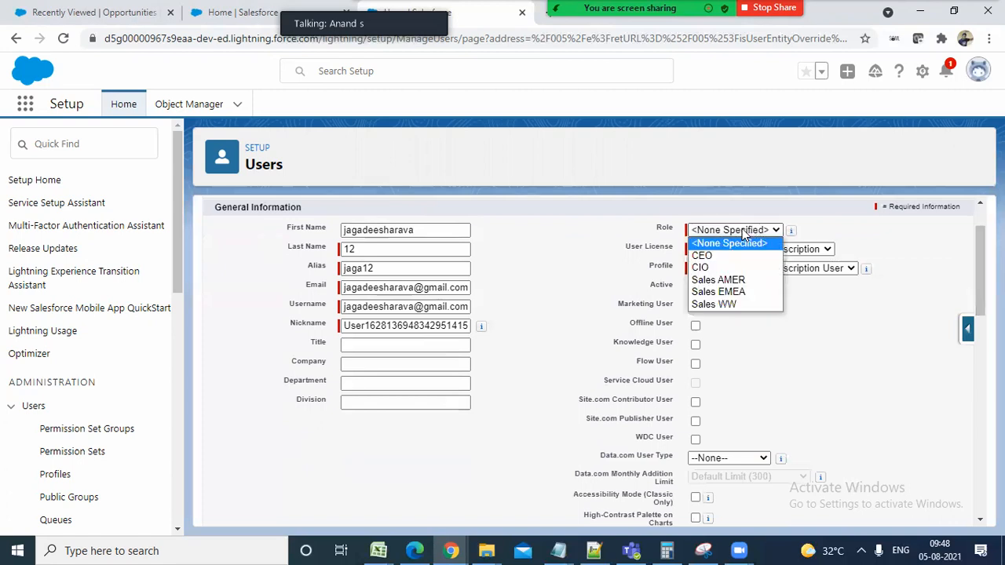
pyautogui.click(746, 280)
pyautogui.click(782, 249)
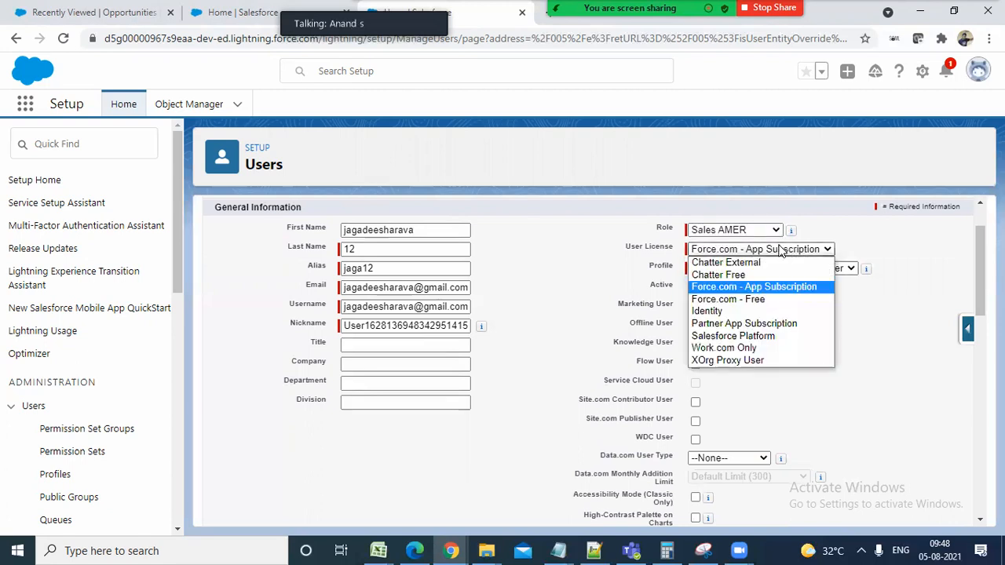
pyautogui.click(730, 287)
pyautogui.click(789, 251)
pyautogui.click(782, 337)
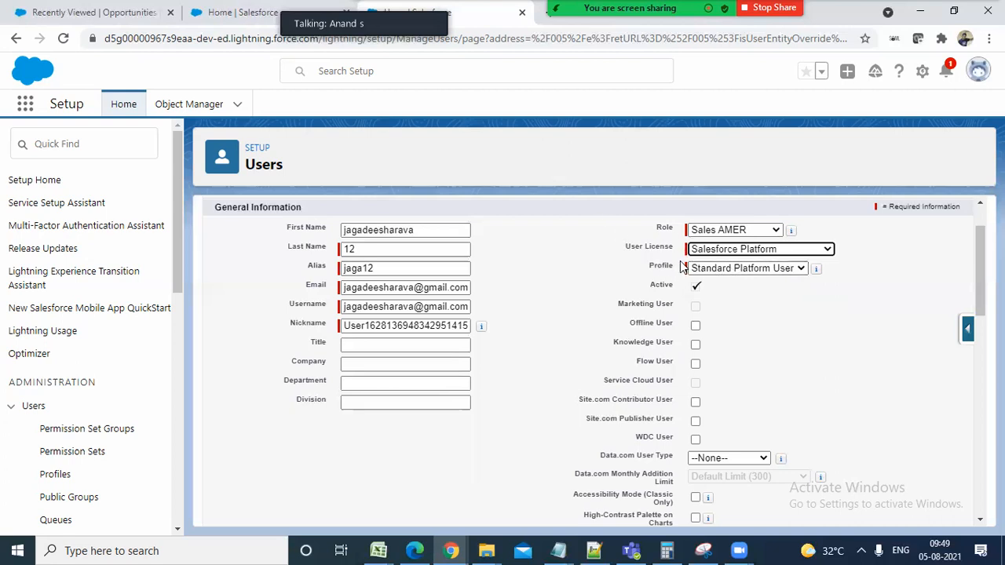
# Choose Standard Platform User as the new user's profile.
pyautogui.click(739, 271)
pyautogui.click(739, 273)
pyautogui.click(739, 272)
pyautogui.click(757, 277)
pyautogui.click(734, 272)
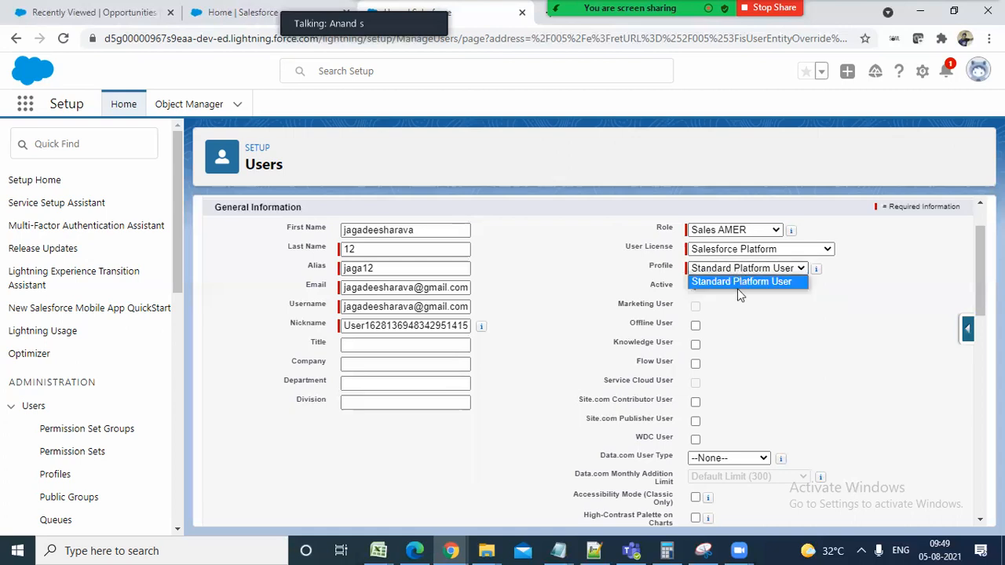
pyautogui.click(760, 280)
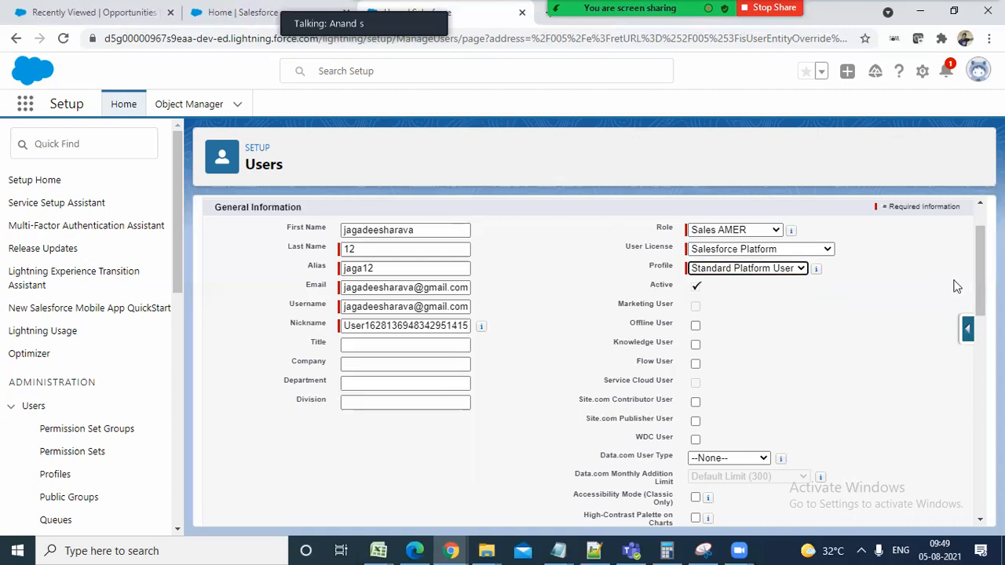
pyautogui.click(747, 270)
pyautogui.click(740, 281)
pyautogui.click(761, 275)
pyautogui.click(741, 281)
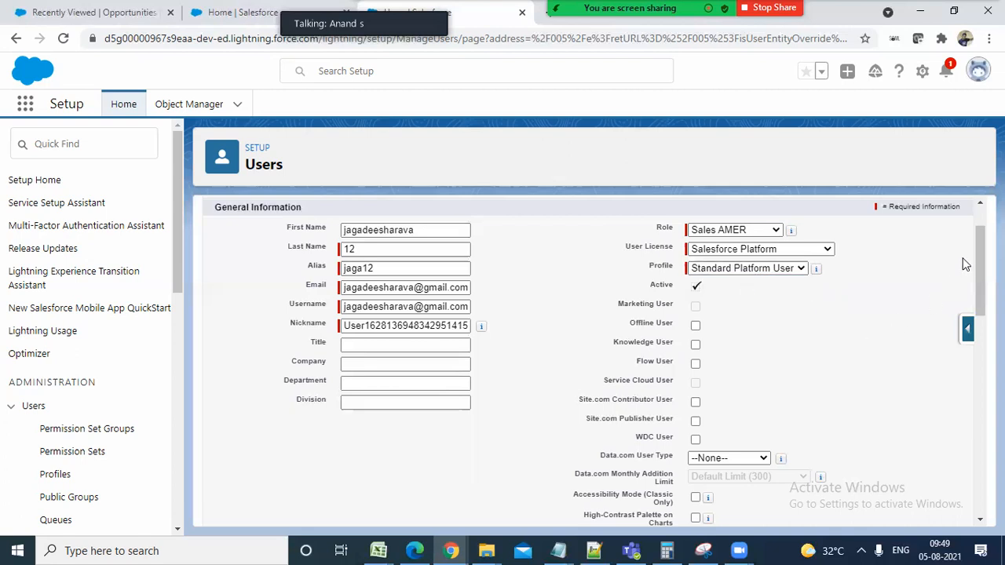
pyautogui.click(755, 270)
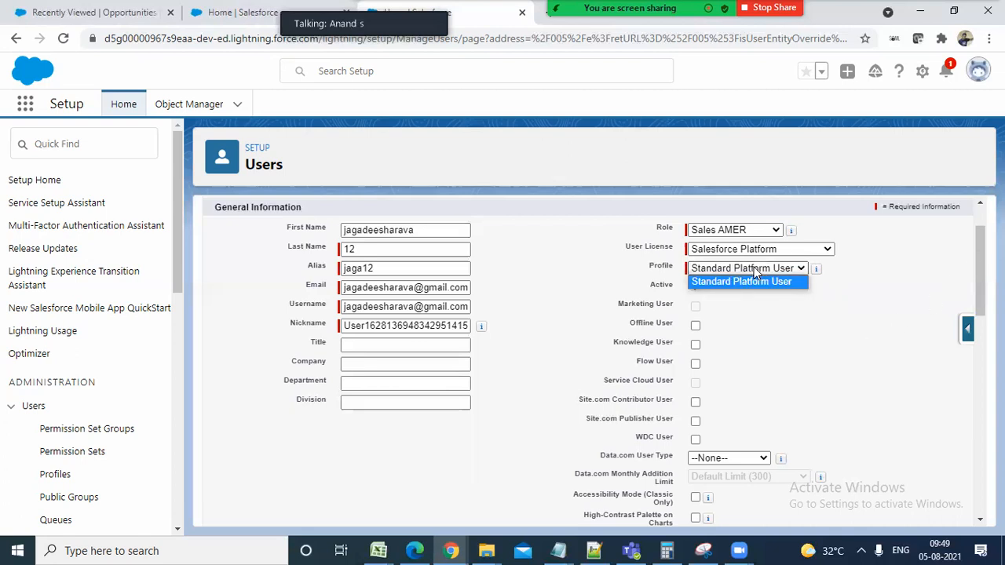
pyautogui.click(754, 267)
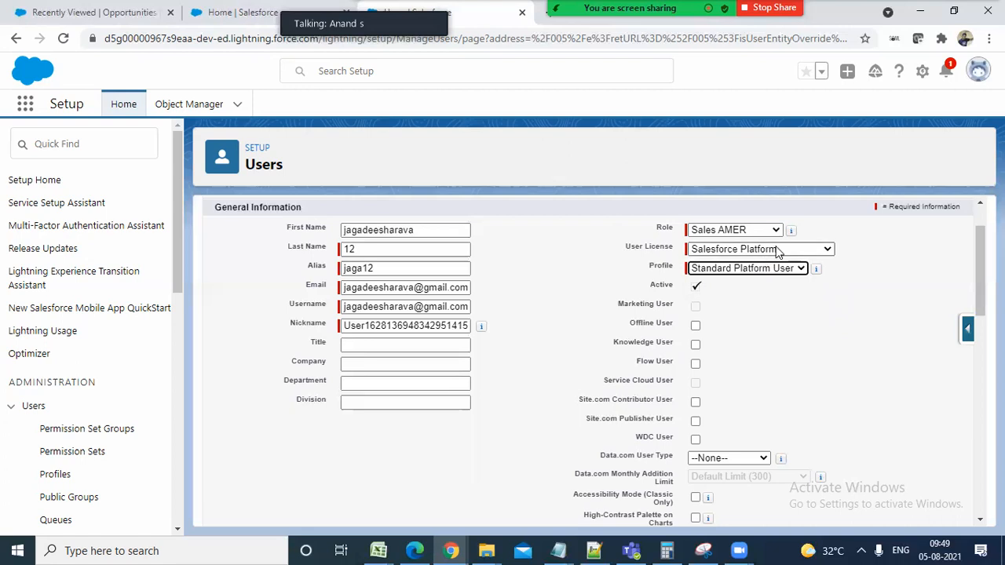
# Try the CEO role and the Chatter External user license for the new user.
pyautogui.click(754, 230)
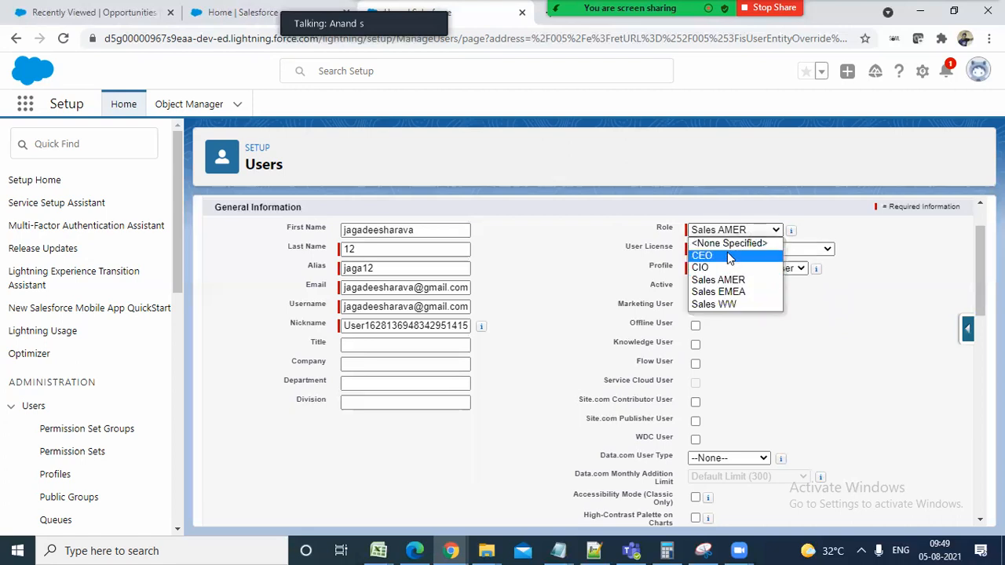
pyautogui.click(728, 257)
pyautogui.click(777, 251)
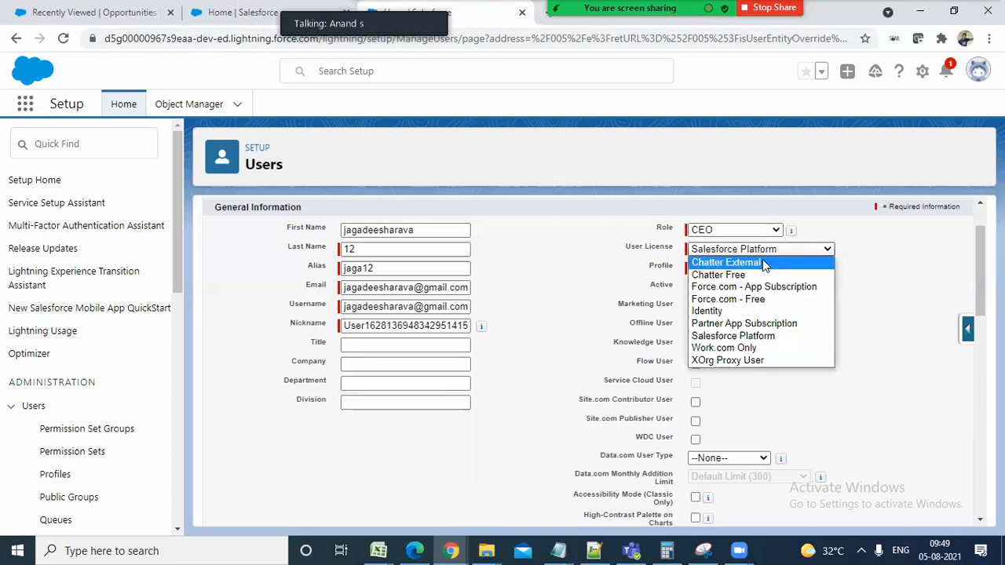
pyautogui.click(755, 262)
pyautogui.click(742, 270)
# Set the user license back to Salesforce Platform, with role Sales AMER and profile Standard Platform User.
pyautogui.click(741, 250)
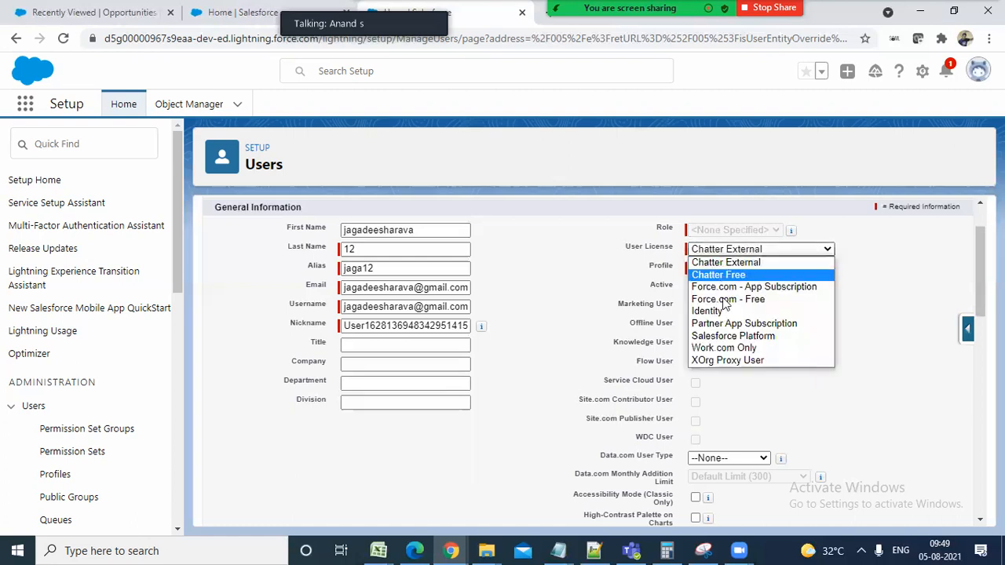
pyautogui.click(731, 336)
pyautogui.click(744, 230)
pyautogui.click(728, 280)
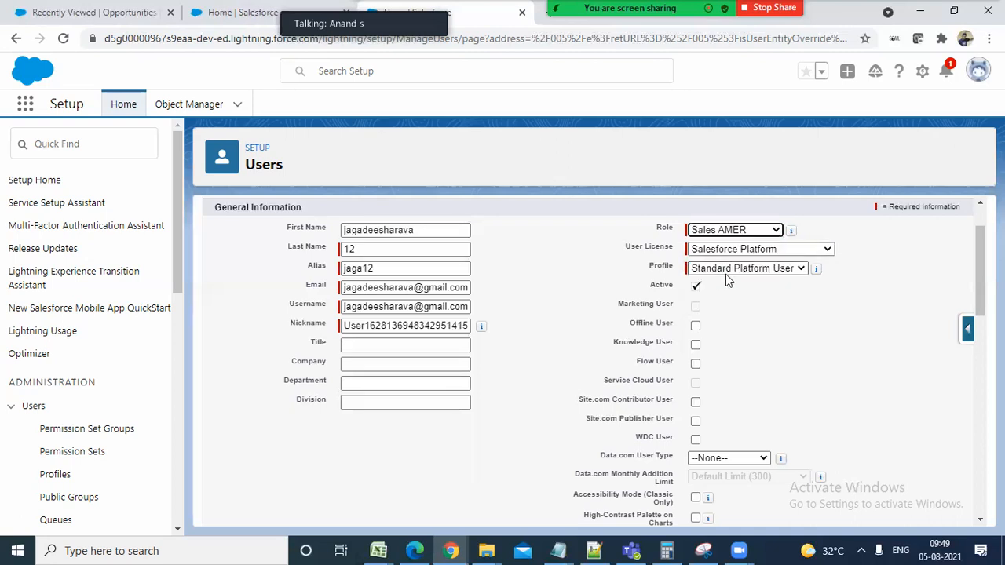
pyautogui.click(733, 269)
pyautogui.click(726, 281)
# Set the new user's time zone to (GMT+05:30) India Standard Time (Asia/Kolkata), keeping the locale English (United States).
pyautogui.moveTo(965, 300); pyautogui.dragTo(967, 336)
pyautogui.click(912, 334)
pyautogui.moveTo(979, 280); pyautogui.dragTo(980, 479)
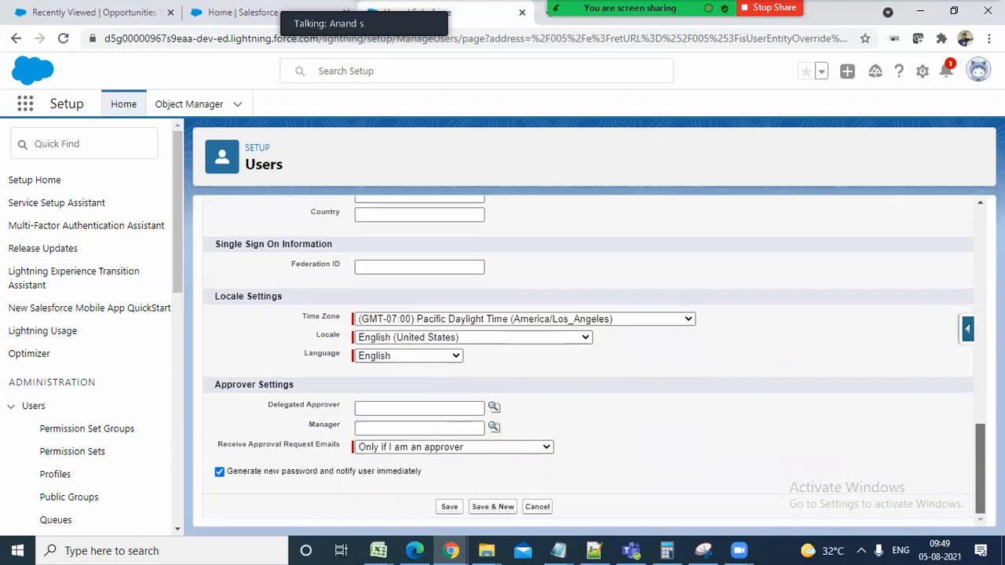
pyautogui.click(621, 319)
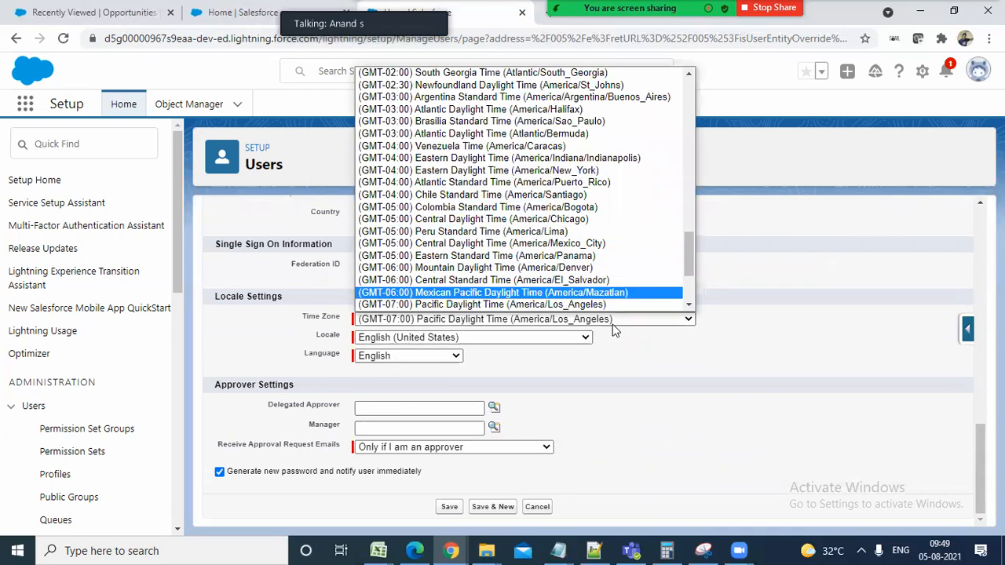
pyautogui.moveTo(685, 250); pyautogui.dragTo(685, 191)
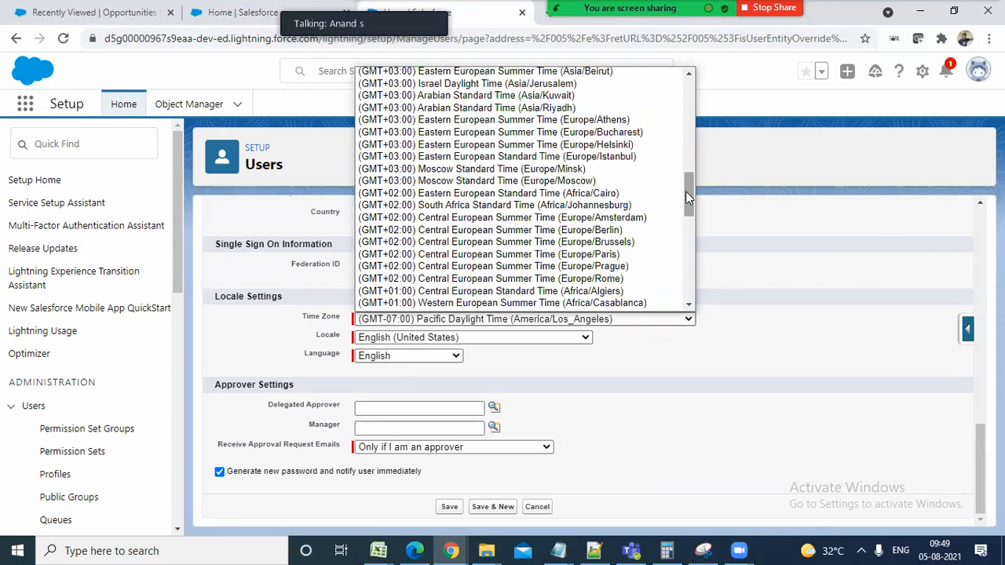
pyautogui.moveTo(690, 186); pyautogui.dragTo(694, 131)
pyautogui.click(524, 256)
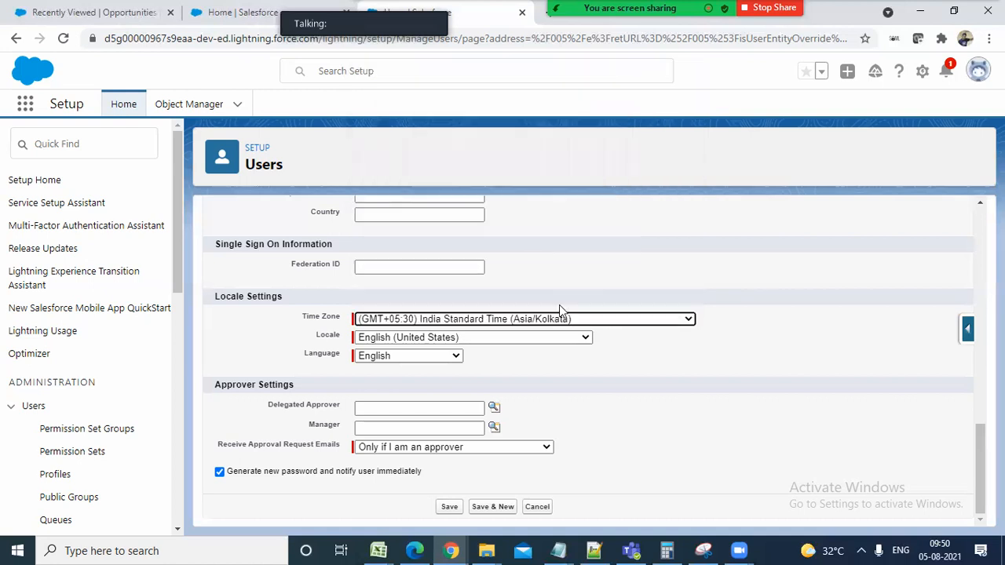
pyautogui.click(502, 338)
pyautogui.click(518, 337)
pyautogui.click(527, 362)
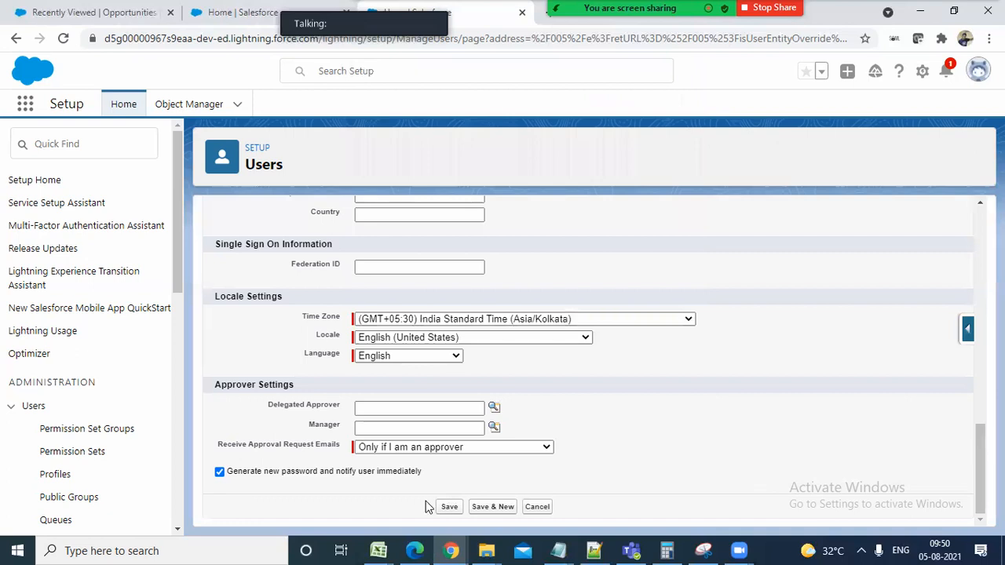
# Look up the recently viewed user with the CEO role as the new user's manager and save the new user.
pyautogui.click(409, 433)
pyautogui.click(495, 425)
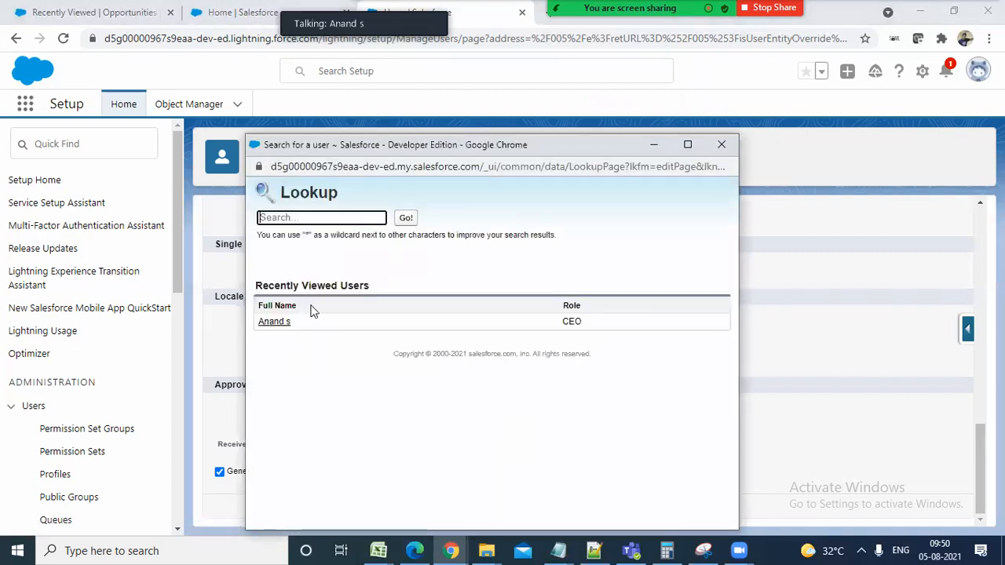
pyautogui.click(281, 322)
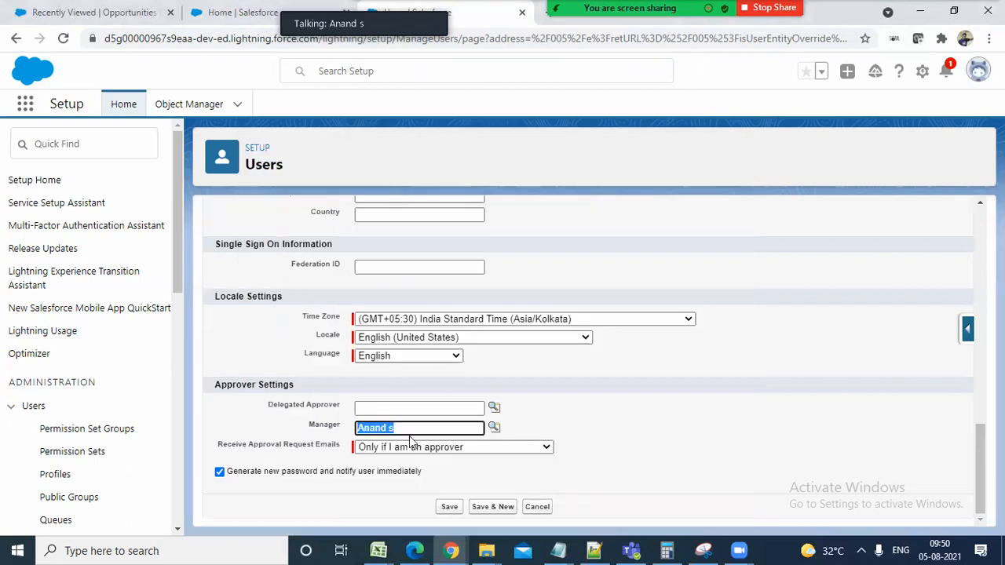
pyautogui.click(669, 424)
pyautogui.click(459, 509)
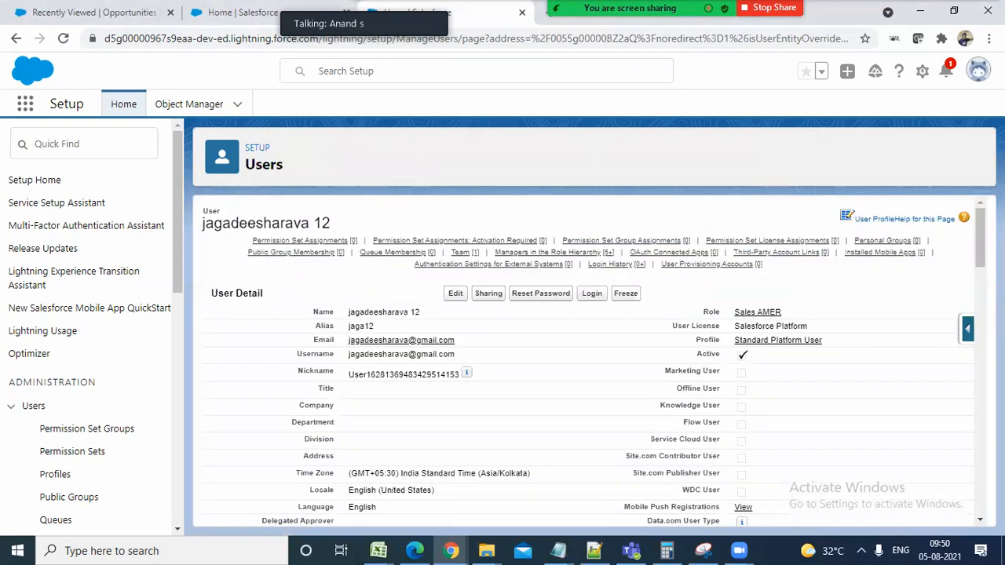
# Reset the new user's password and confirm the reset.
pyautogui.moveTo(980, 236)
pyautogui.mouseDown()
pyautogui.moveTo(980, 482)
pyautogui.moveTo(979, 234)
pyautogui.mouseUp()
pyautogui.click(554, 296)
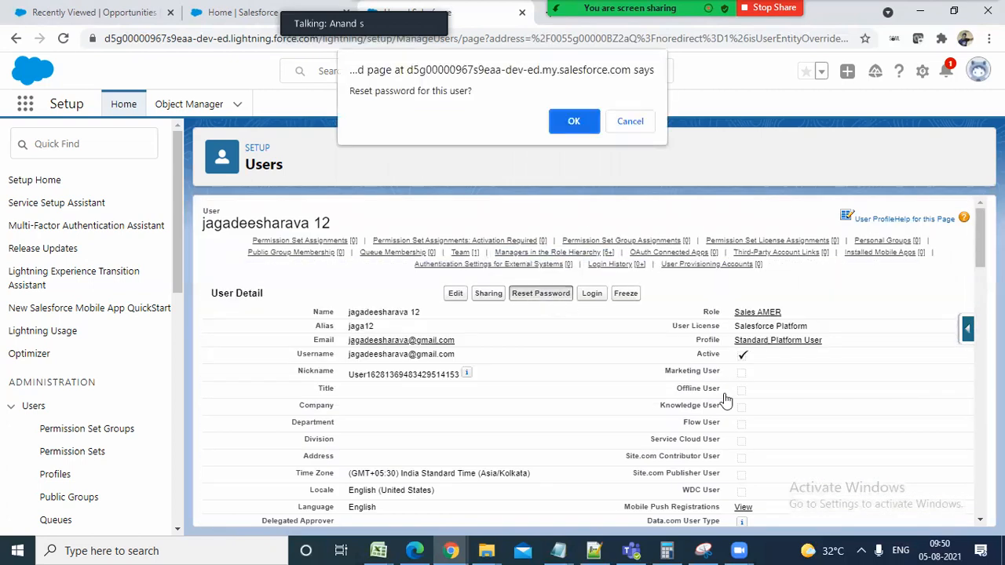
pyautogui.click(573, 121)
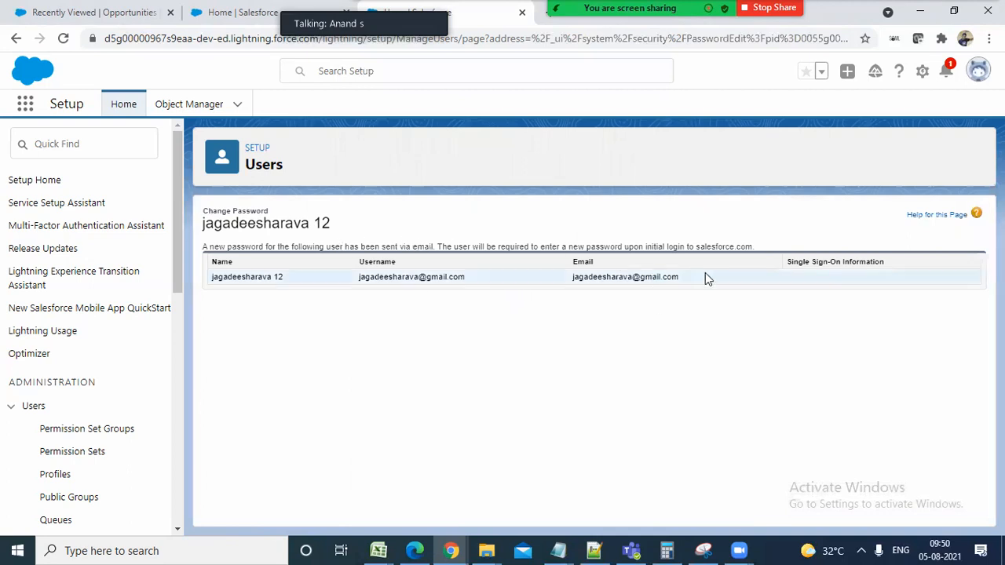
# Return to the new user's detail page and open its permission set assignments for editing.
pyautogui.click(15, 39)
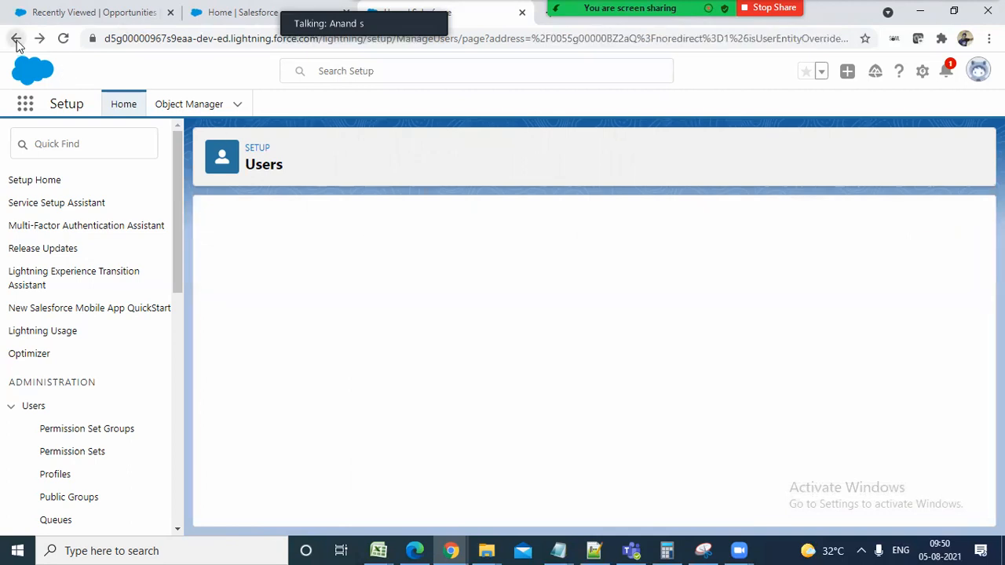
pyautogui.scroll(-15, 589, 361)
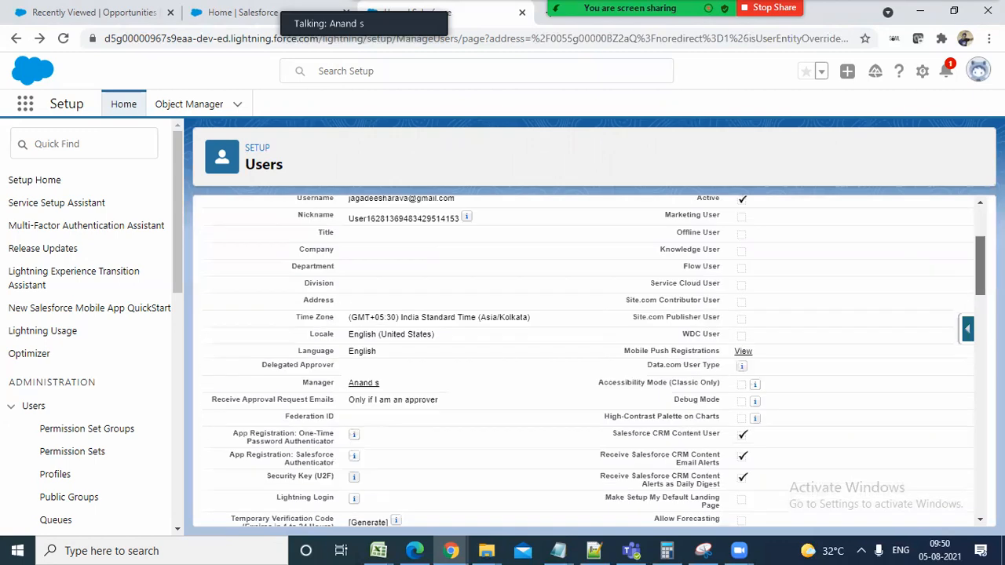
pyautogui.scroll(8, 588, 361)
pyautogui.scroll(10, 589, 361)
pyautogui.scroll(-11, 588, 361)
pyautogui.scroll(1, 589, 361)
pyautogui.scroll(8, 589, 361)
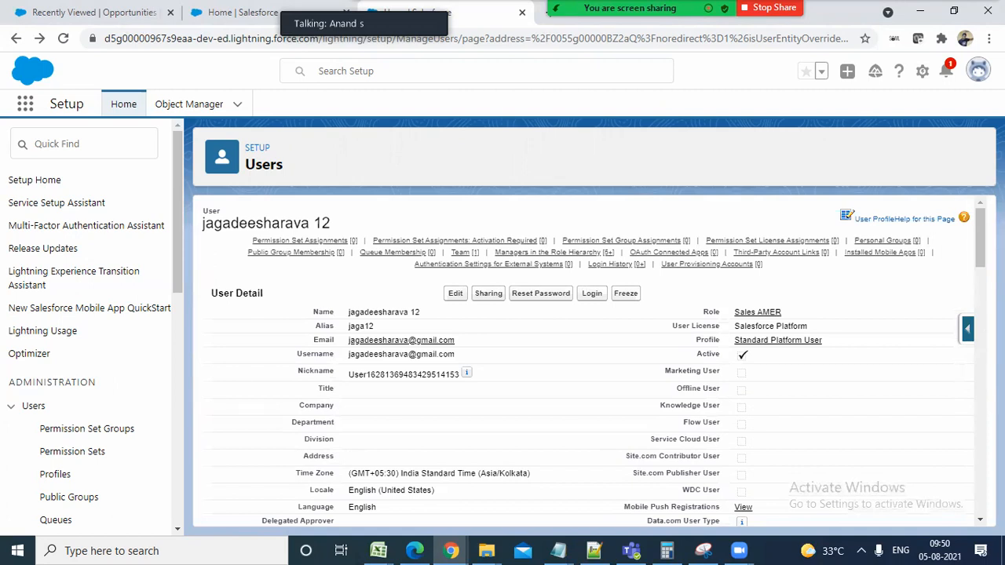
pyautogui.scroll(-8, 588, 361)
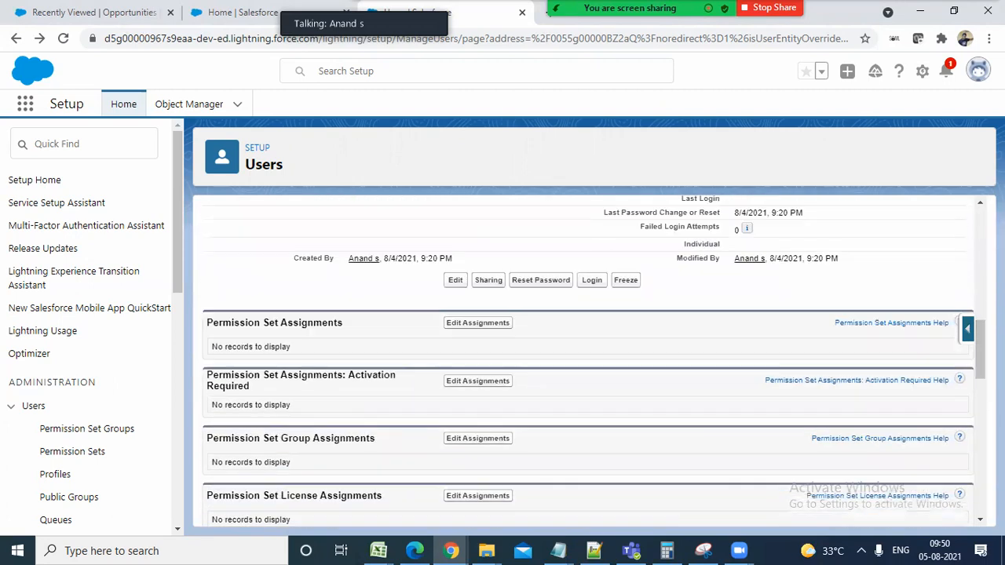
pyautogui.click(463, 324)
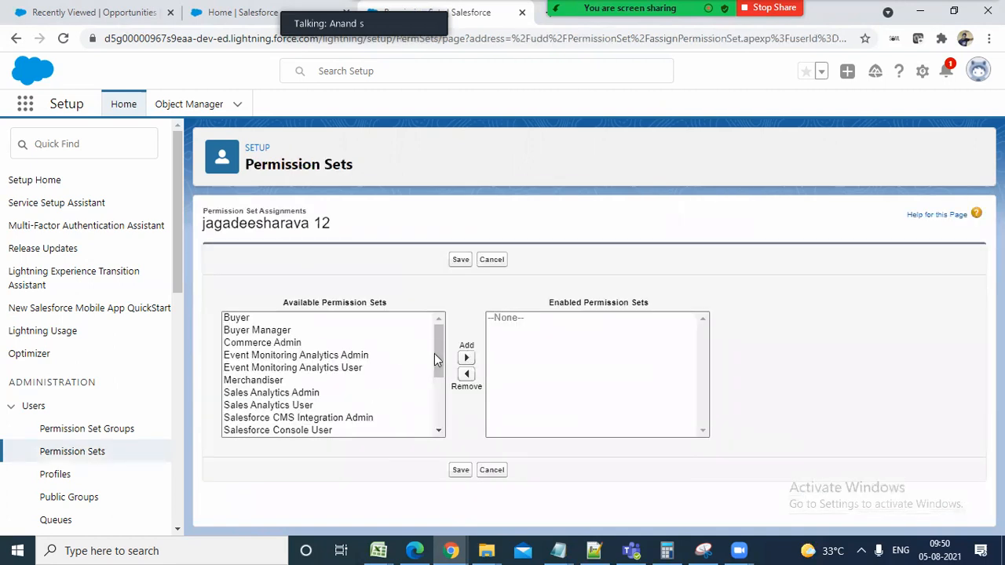
# Add Tableau CRM Platform Admin to the new user's enabled permission sets and save the assignment.
pyautogui.moveTo(435, 359); pyautogui.dragTo(436, 404)
pyautogui.click(306, 369)
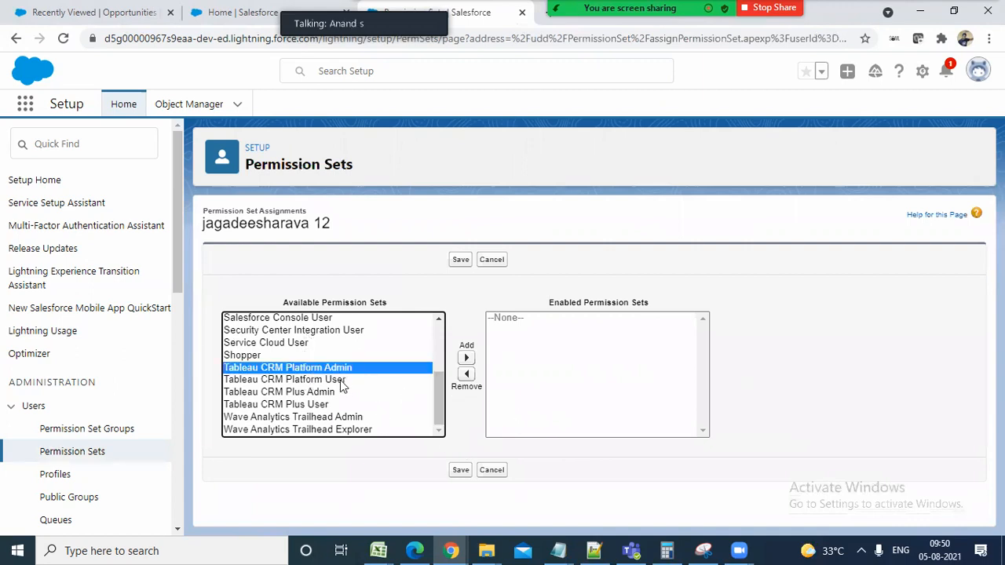
pyautogui.click(466, 358)
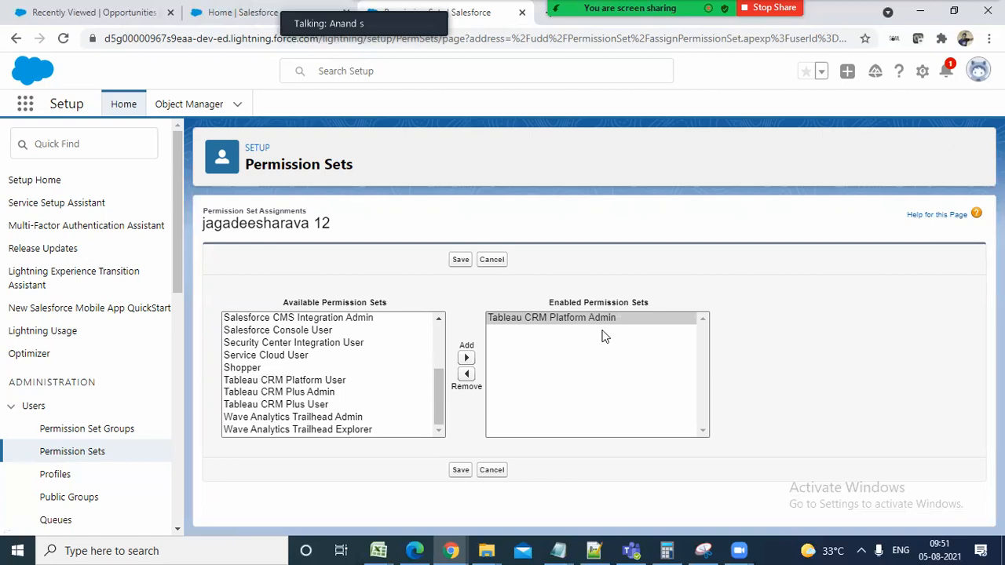
pyautogui.click(567, 332)
pyautogui.click(460, 259)
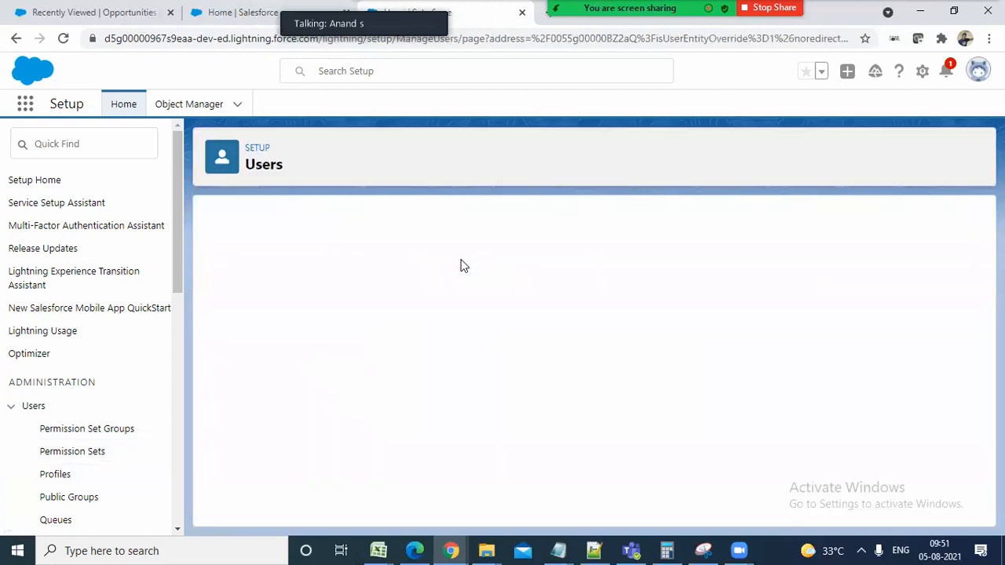
# Check the permission set and permission set license assignments on the new user's detail page.
pyautogui.scroll(-2, 980, 251)
pyautogui.moveTo(979, 262); pyautogui.dragTo(973, 370)
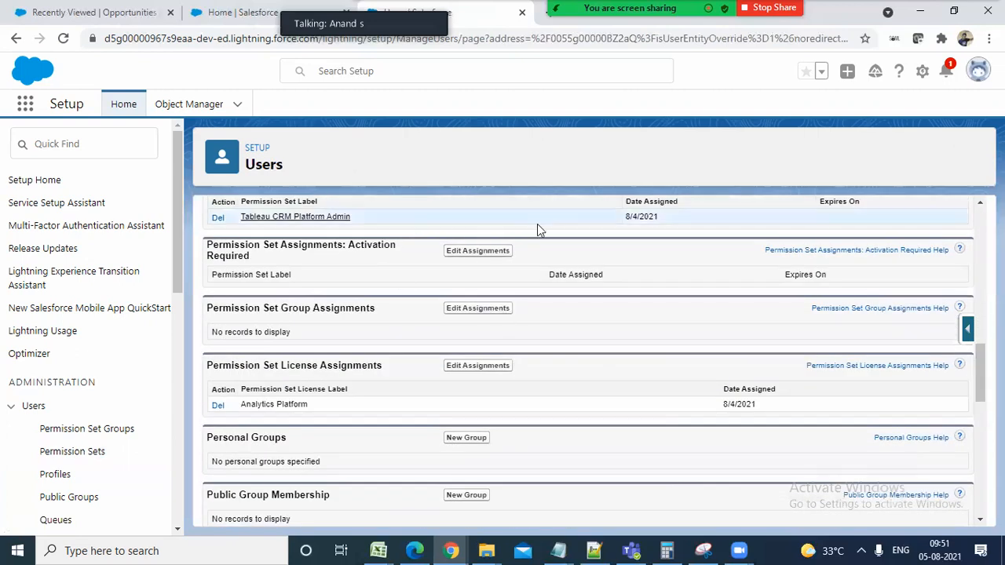
pyautogui.scroll(10, 537, 224)
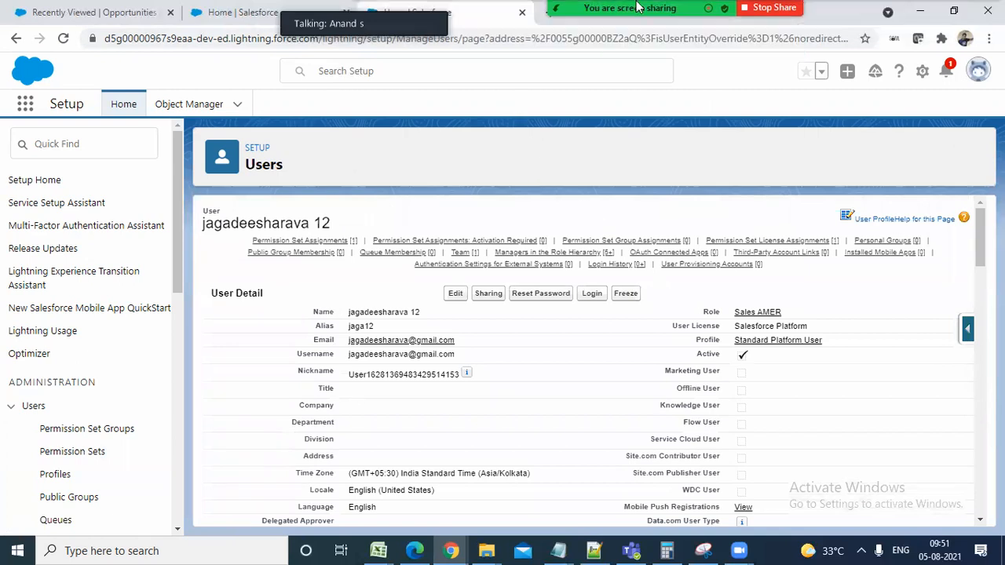
pyautogui.moveTo(637, 7)
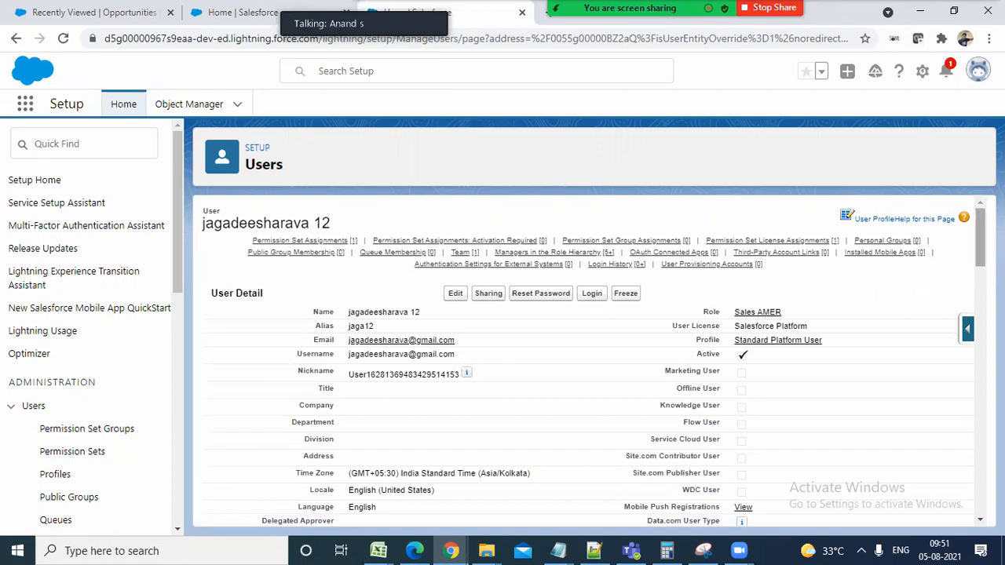
pyautogui.moveTo(979, 237)
pyautogui.mouseDown()
pyautogui.moveTo(980, 252)
pyautogui.moveTo(980, 237)
pyautogui.mouseUp()
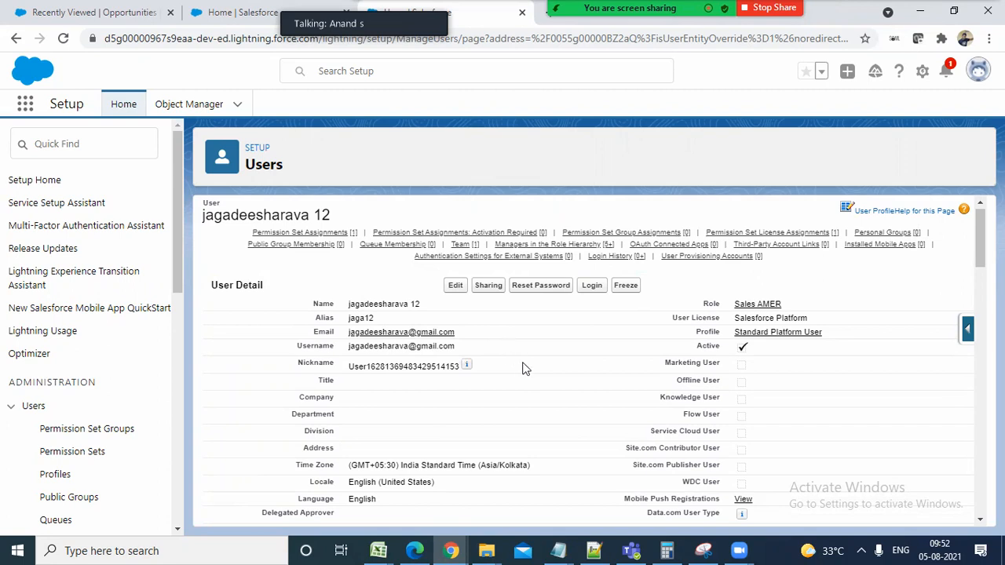
# Switch to Notepad++ to look over the session notes in new 551 and return to the browser.
pyautogui.click(594, 550)
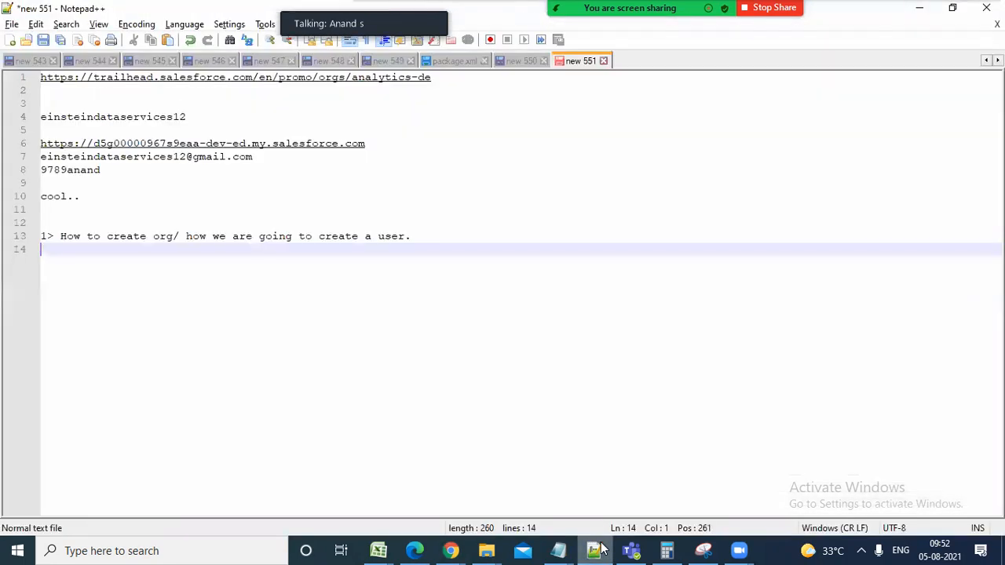
pyautogui.click(510, 60)
pyautogui.click(571, 63)
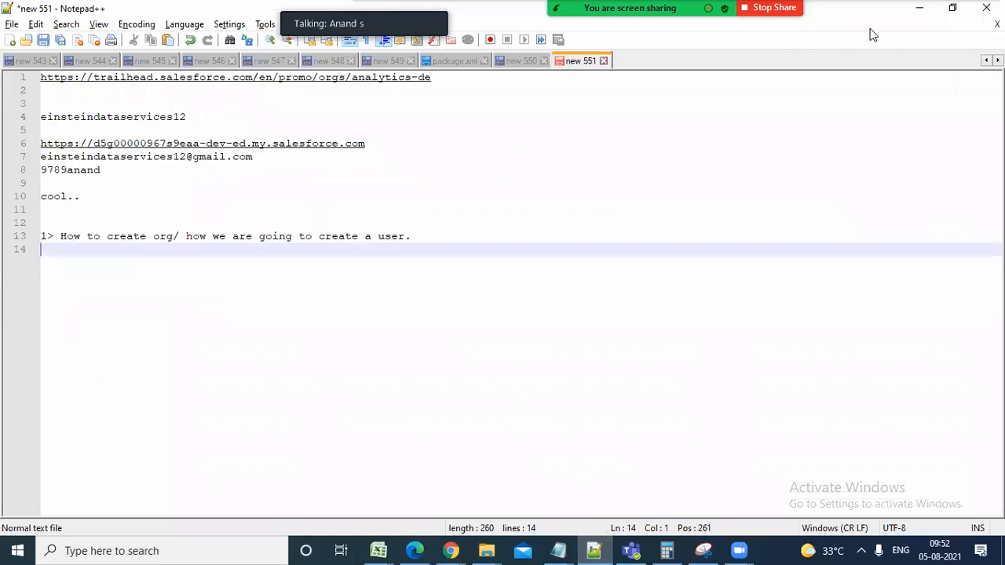
pyautogui.click(919, 7)
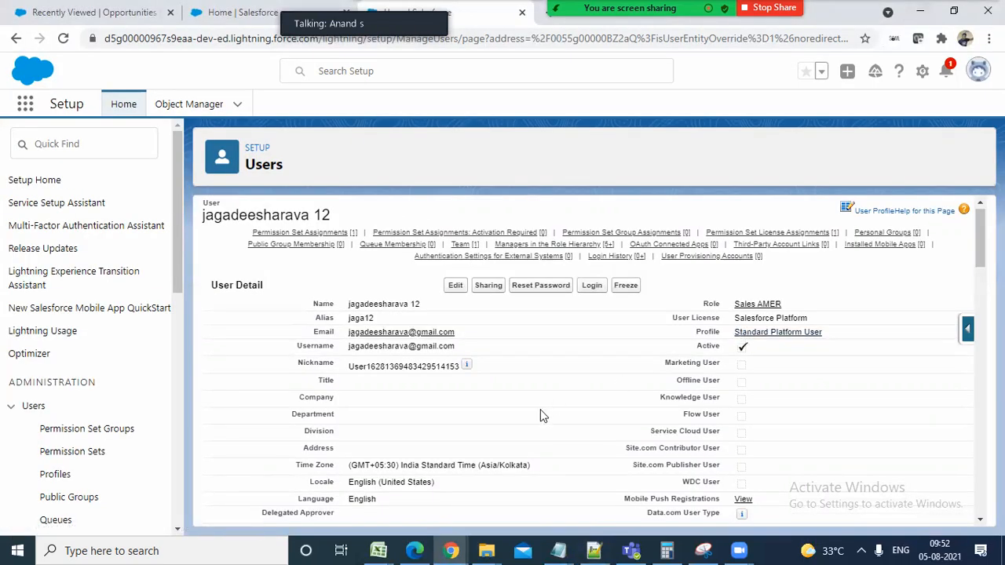
# Open the new user's record for editing, examine the alias, nickname and username fields, and save without changes.
pyautogui.moveTo(455, 346); pyautogui.dragTo(347, 346)
pyautogui.click(520, 330)
pyautogui.click(456, 286)
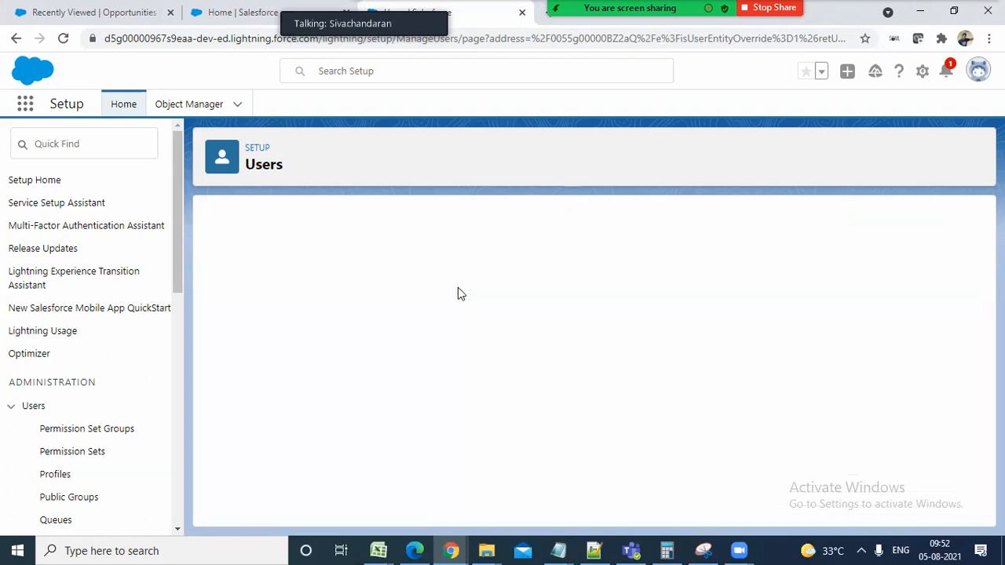
pyautogui.click(400, 341)
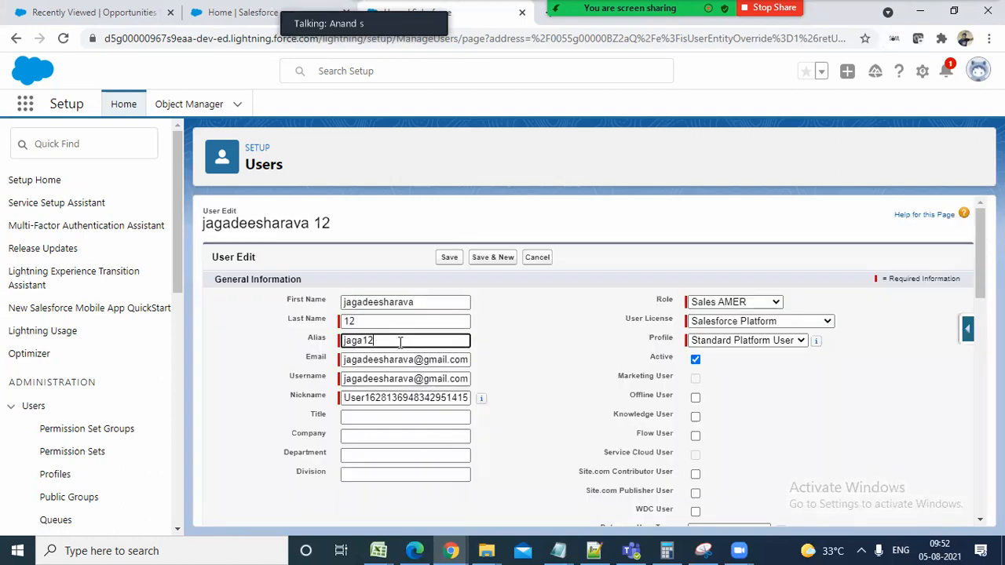
pyautogui.moveTo(379, 342); pyautogui.dragTo(297, 347)
pyautogui.moveTo(344, 398); pyautogui.dragTo(503, 406)
pyautogui.tripleClick(458, 380)
pyautogui.tripleClick(437, 379)
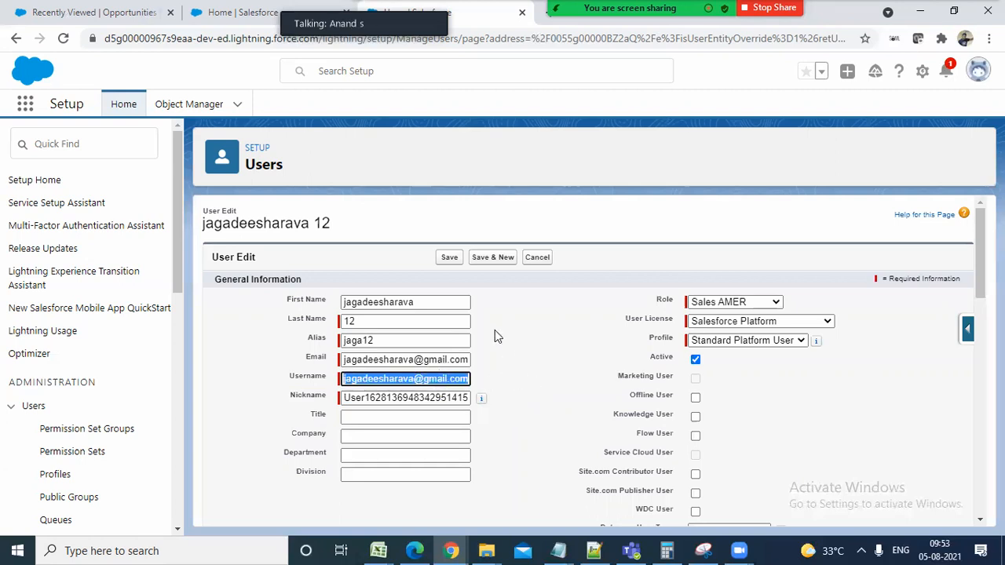
pyautogui.click(451, 258)
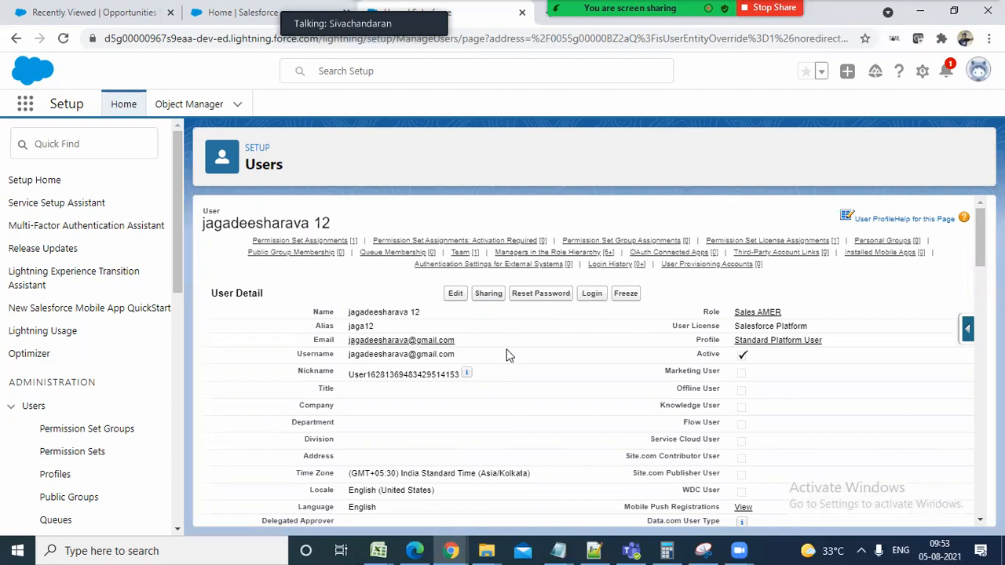
# Reopen the user's record for editing, review the available roles, and save it with the Sales AMER role.
pyautogui.moveTo(183, 248); pyautogui.dragTo(179, 302)
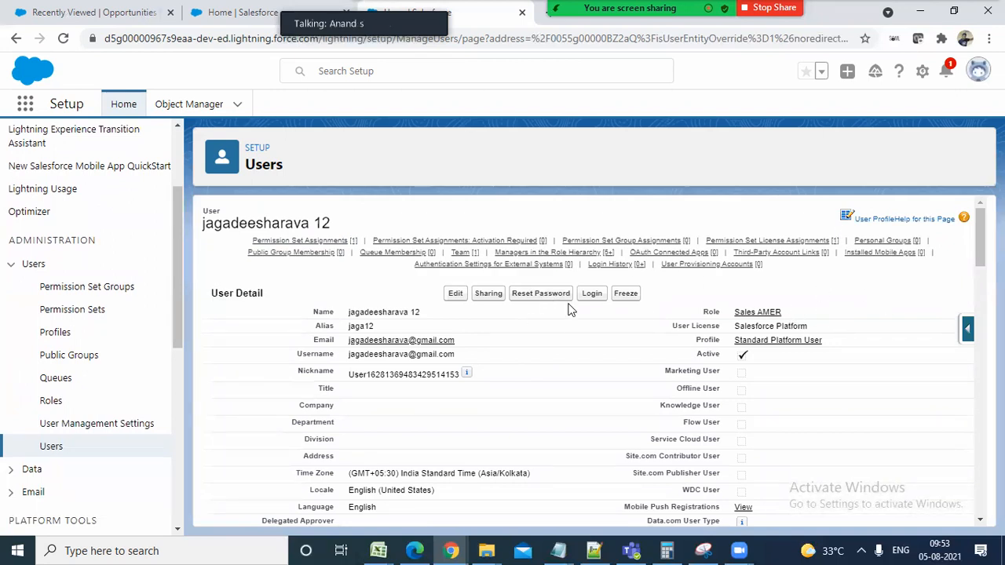
pyautogui.click(457, 293)
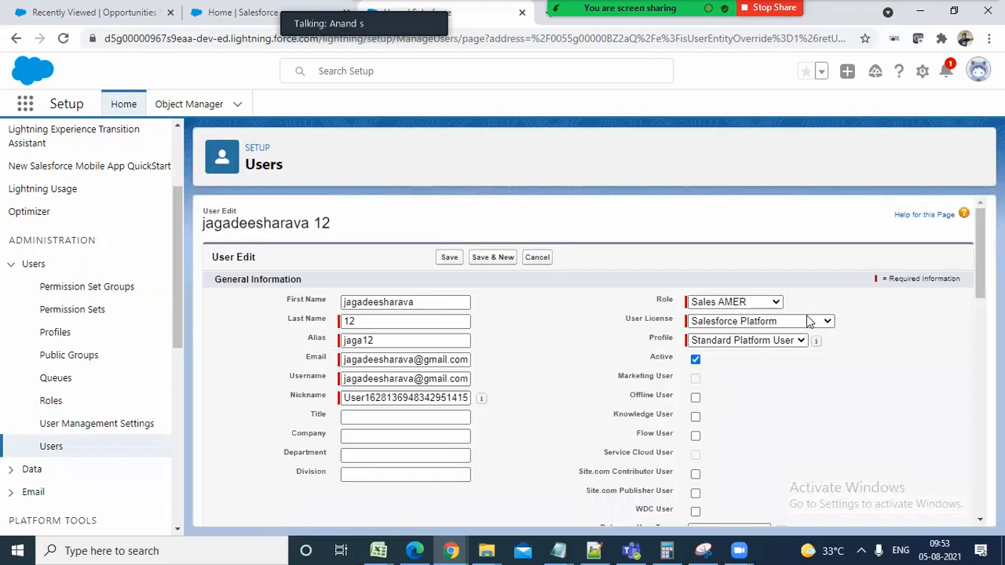
pyautogui.click(739, 303)
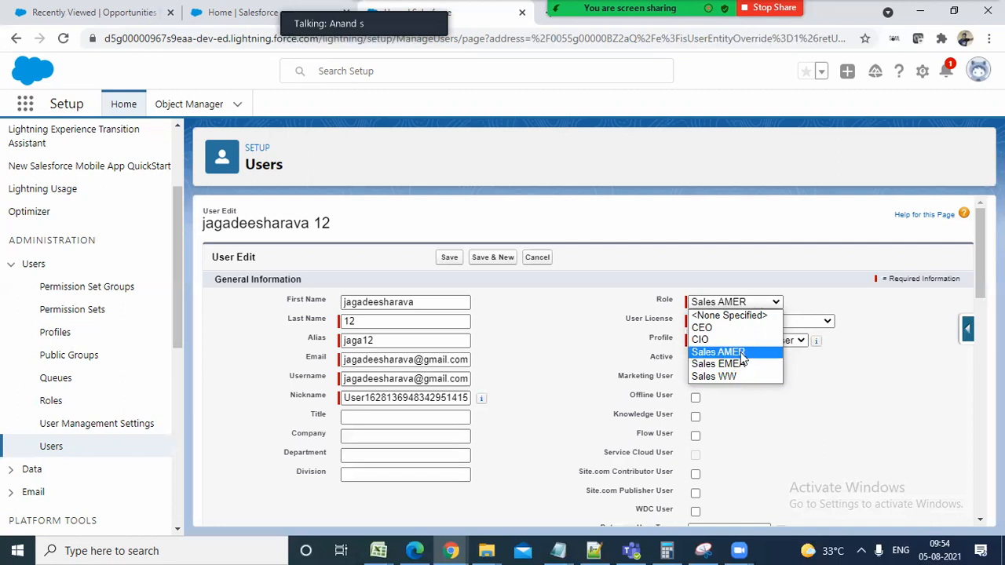
pyautogui.click(741, 355)
pyautogui.click(737, 302)
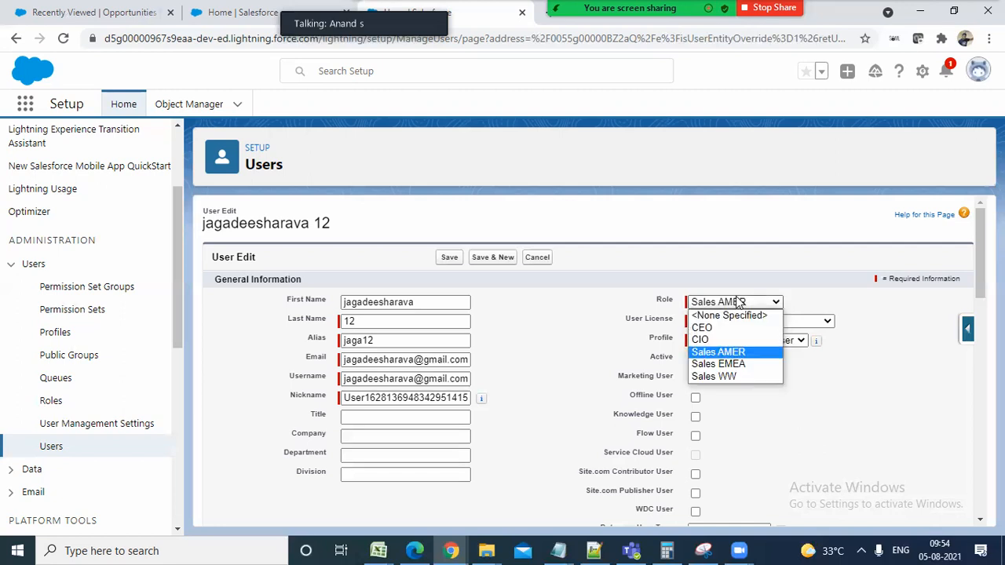
pyautogui.click(446, 262)
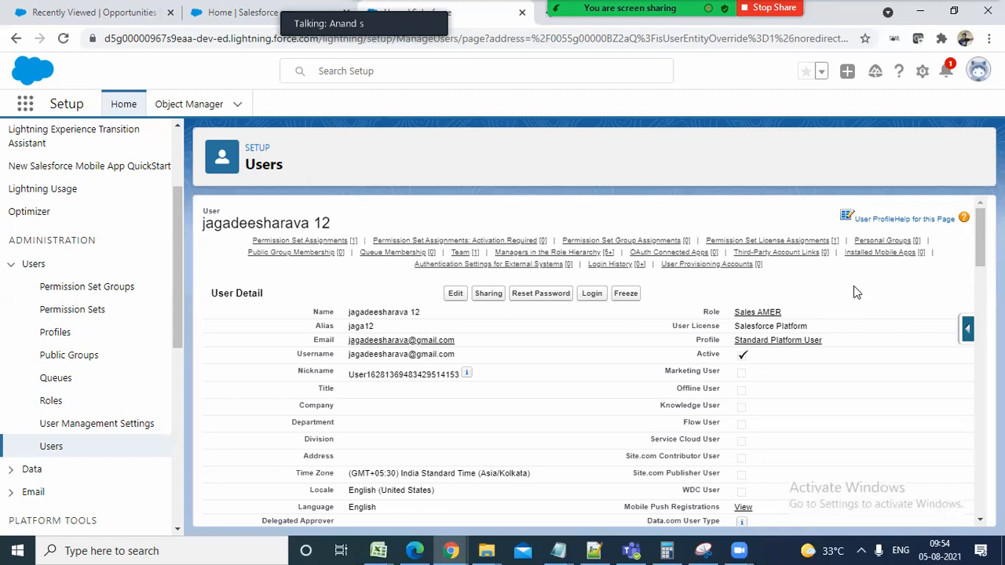
# Examine the assigned profile and the other settings in the user's detail section.
pyautogui.moveTo(836, 343); pyautogui.dragTo(730, 342)
pyautogui.click(861, 334)
pyautogui.moveTo(834, 343); pyautogui.dragTo(732, 344)
pyautogui.click(863, 354)
pyautogui.scroll(-1, 588, 361)
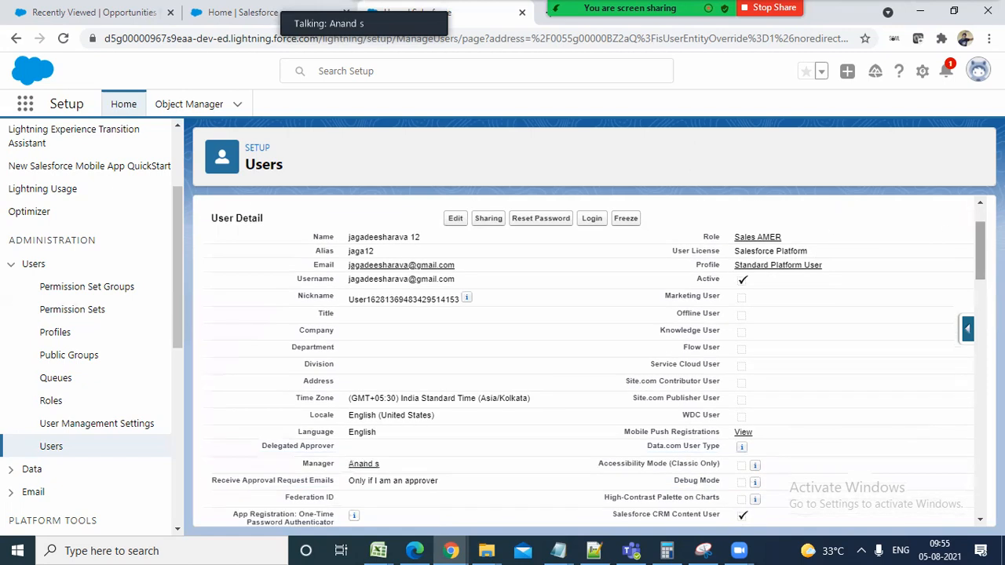
pyautogui.scroll(1, 979, 251)
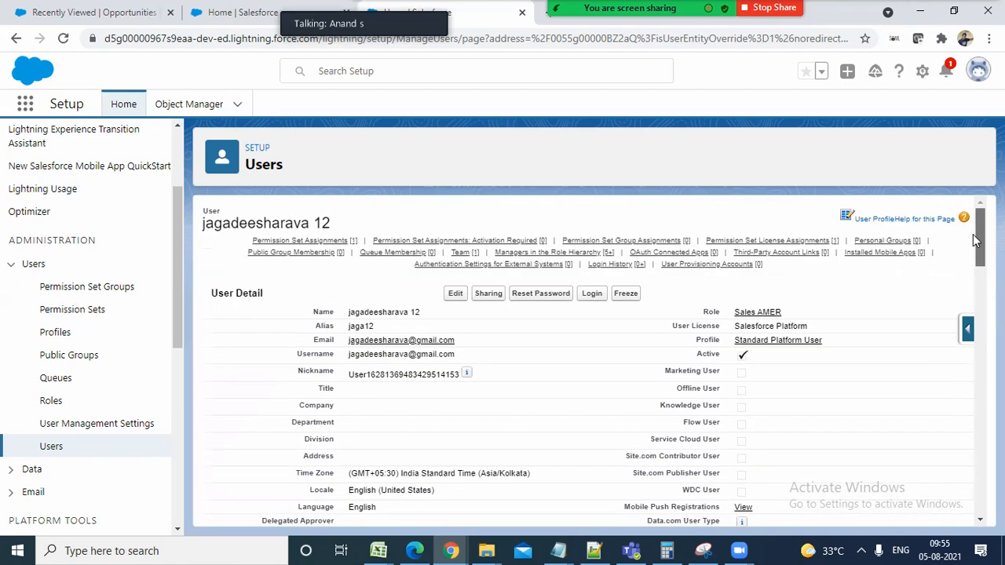
pyautogui.scroll(-1, 973, 236)
pyautogui.scroll(1, 973, 236)
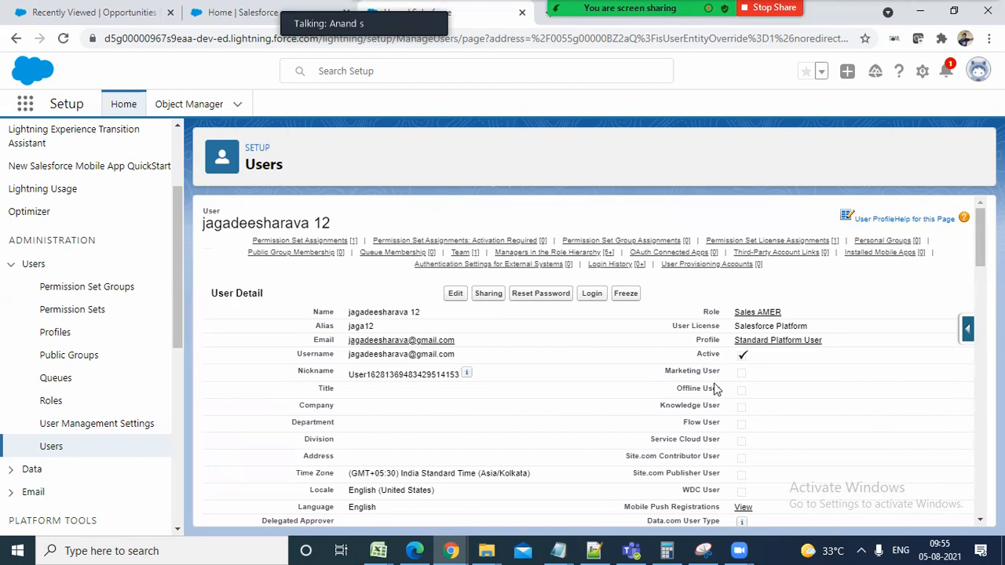
# Switch to Notepad++ and add the lines Sales and IT below the org and user creation note in new 551.
pyautogui.click(598, 549)
pyautogui.press('Return')
pyautogui.press('Return')
pyautogui.write('Bi')
pyautogui.press('BackSpace')
pyautogui.press('BackSpace')
pyautogui.write('B')
pyautogui.press('BackSpace')
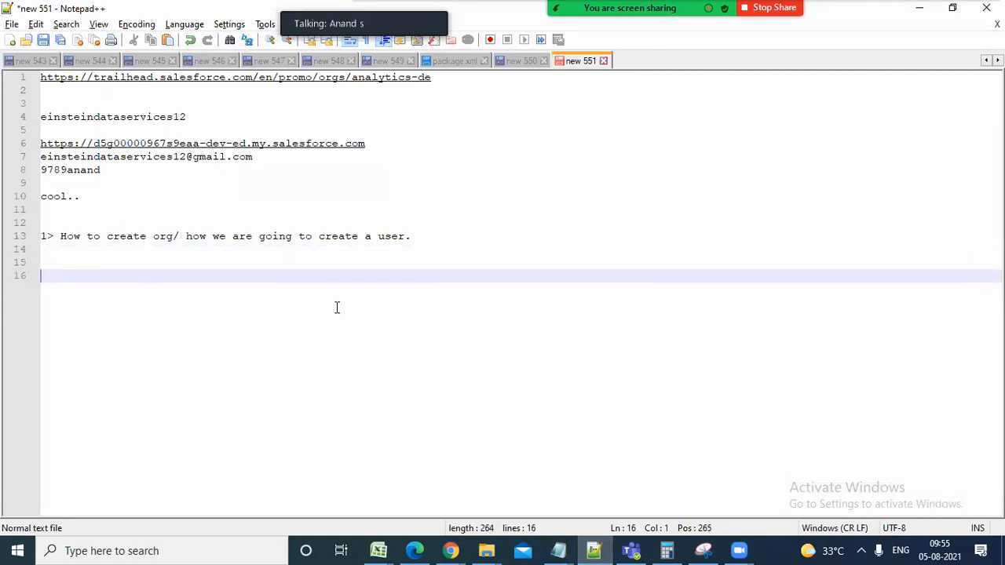
pyautogui.write('Sales')
pyautogui.press('Return')
pyautogui.write('IT')
# Add the lines Audit and system admin beneath IT in the notes.
pyautogui.press('Return')
pyautogui.write('Auydit')
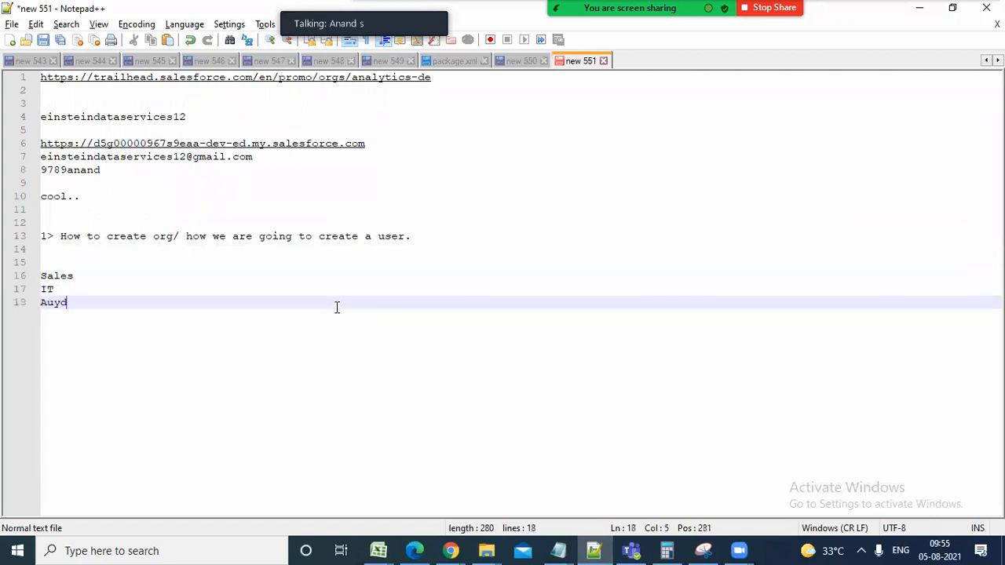
pyautogui.press('BackSpace')
pyautogui.press('BackSpace')
pyautogui.press('BackSpace')
pyautogui.press('BackSpace')
pyautogui.write('dit.')
pyautogui.press('BackSpace')
pyautogui.press('Return')
pyautogui.write('systt')
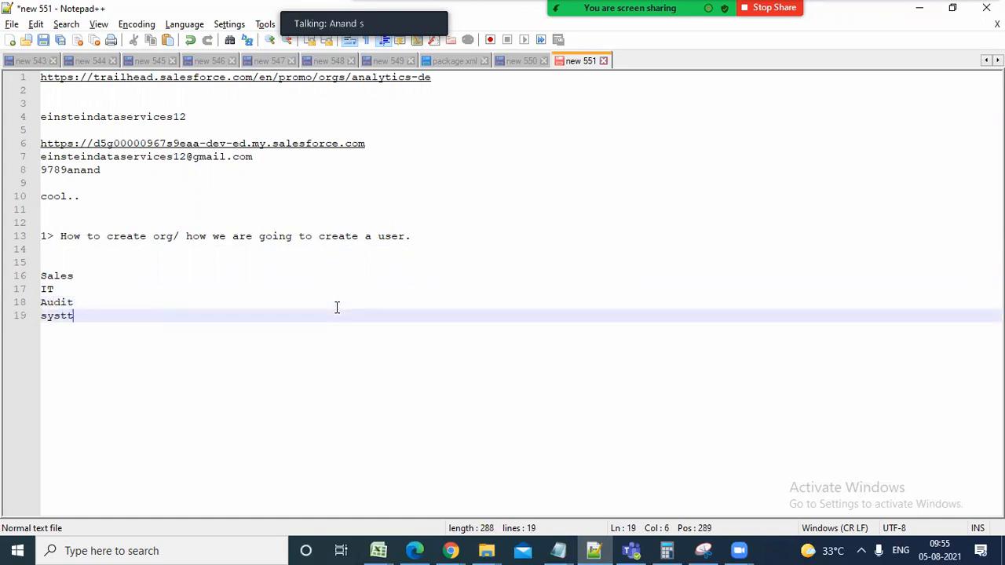
pyautogui.press('BackSpace')
pyautogui.write('em admin')
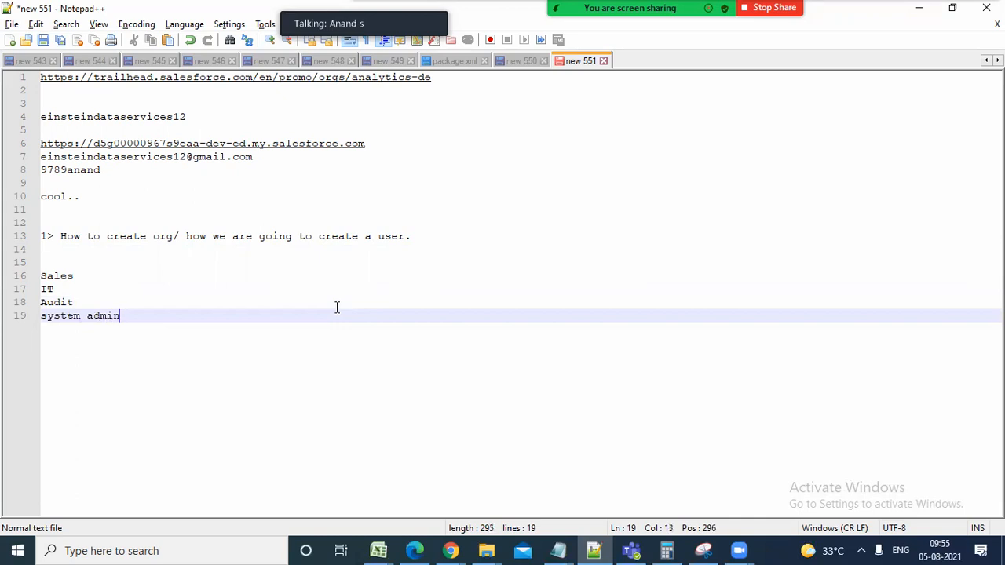
pyautogui.press('Return')
# Glance at the user's permission set license assignments in the browser, return to Notepad++ and add the line Cross function beneath system admin.
pyautogui.hotkey('alt', 'Tab')
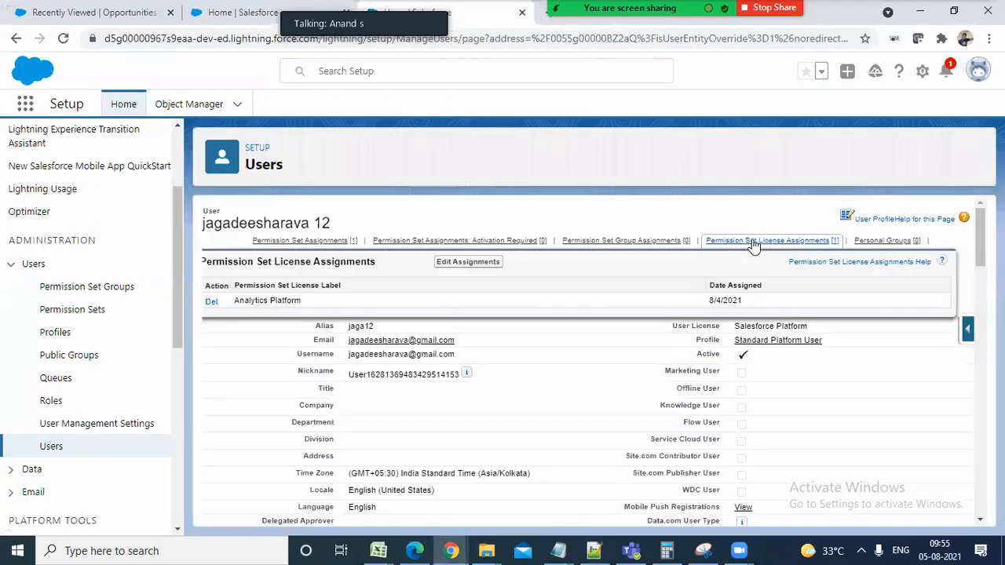
pyautogui.hotkey('alt', 'Tab')
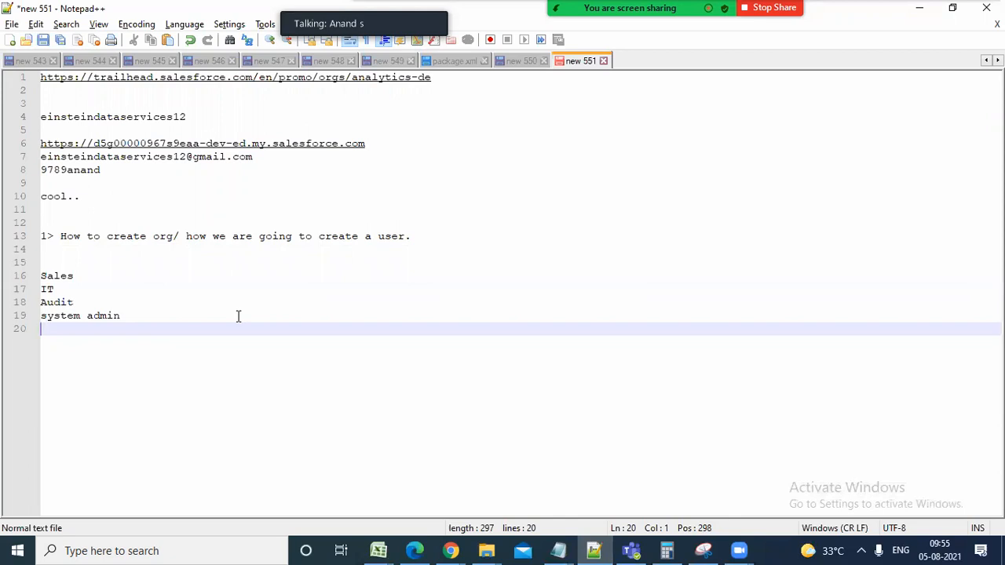
pyautogui.write('Cross function')
# Go through the team list line by line and highlight all entries from Sales to Cross function.
pyautogui.click(102, 275)
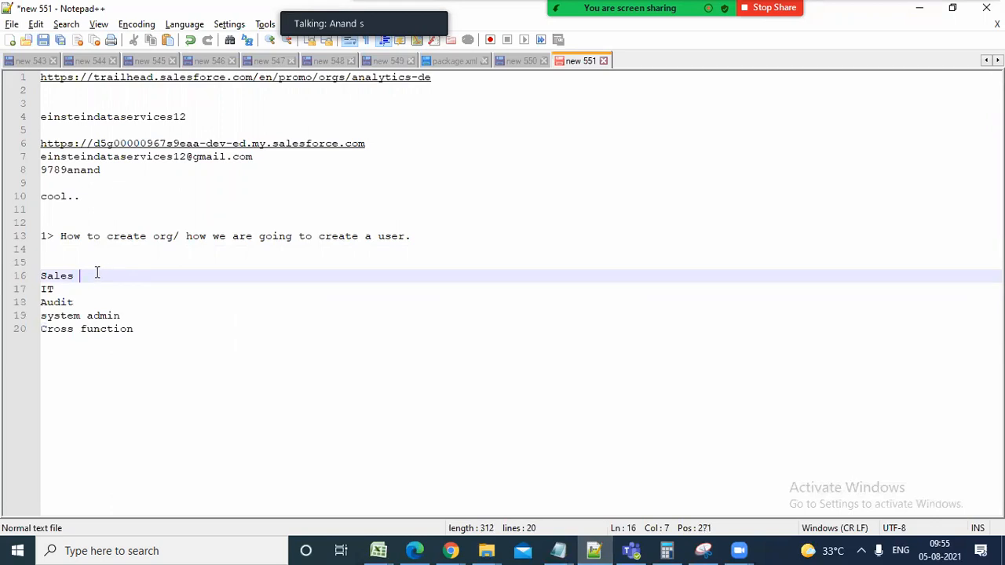
pyautogui.click(66, 288)
pyautogui.click(80, 302)
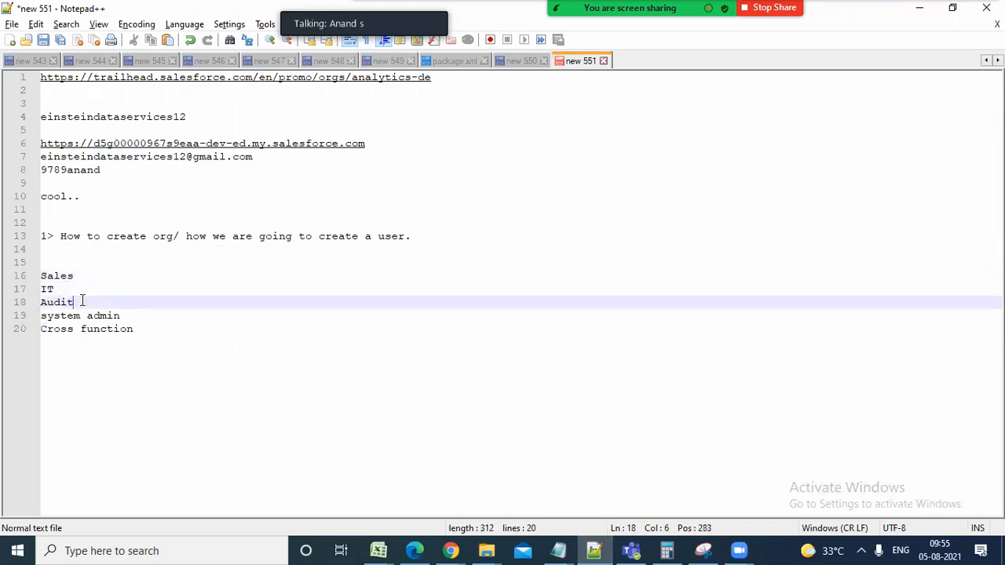
pyautogui.moveTo(143, 315); pyautogui.dragTo(36, 301)
pyautogui.moveTo(137, 315); pyautogui.dragTo(36, 315)
pyautogui.moveTo(135, 330); pyautogui.dragTo(21, 330)
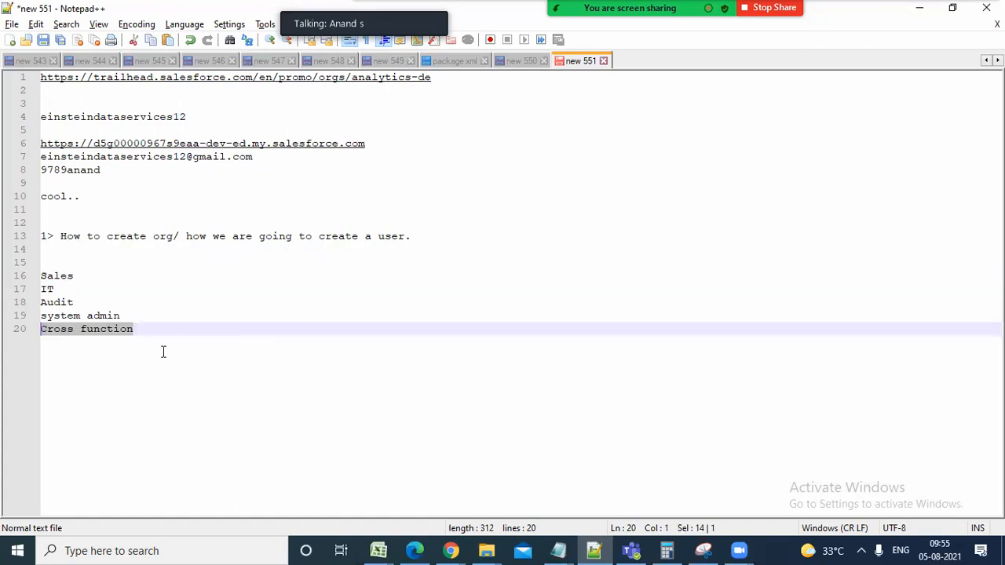
pyautogui.moveTo(164, 347); pyautogui.dragTo(9, 332)
pyautogui.click(141, 337)
pyautogui.moveTo(141, 337); pyautogui.dragTo(41, 276)
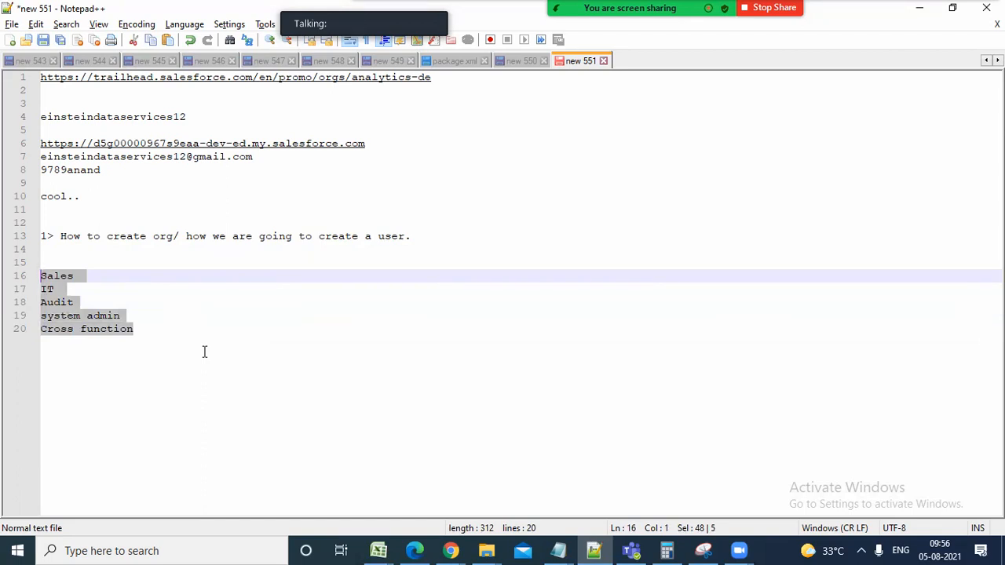
# Return to the browser and examine the Permission Set Assignments section of the user's record.
pyautogui.hotkey('alt', 'Tab')
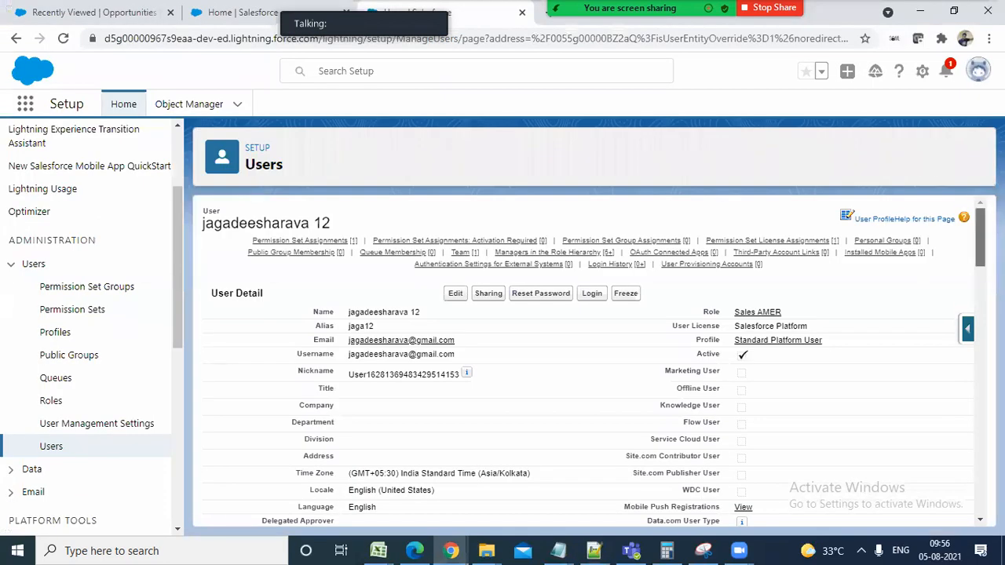
pyautogui.scroll(-8, 589, 361)
pyautogui.scroll(-2, 381, 325)
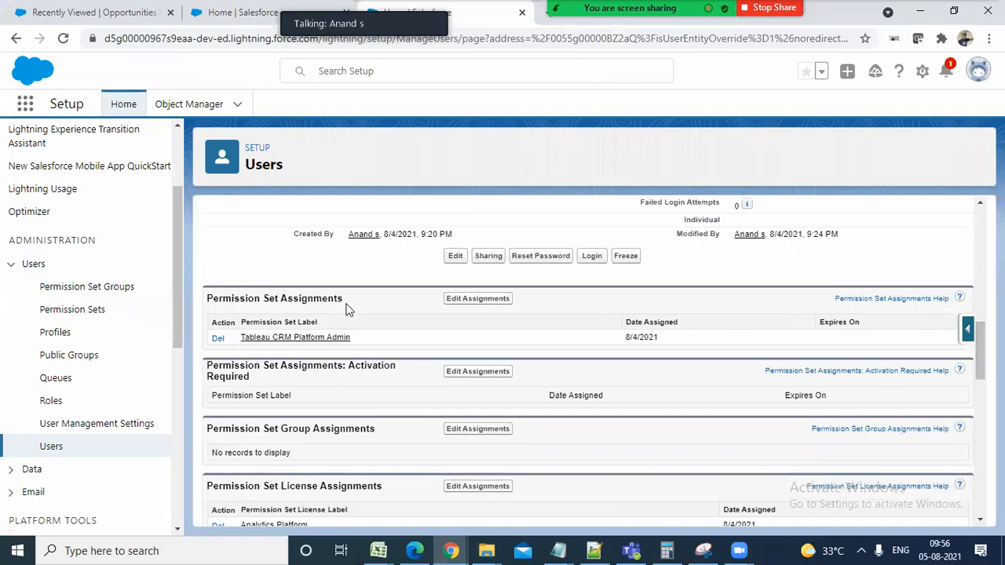
pyautogui.moveTo(352, 297); pyautogui.dragTo(207, 296)
pyautogui.moveTo(368, 297); pyautogui.dragTo(193, 298)
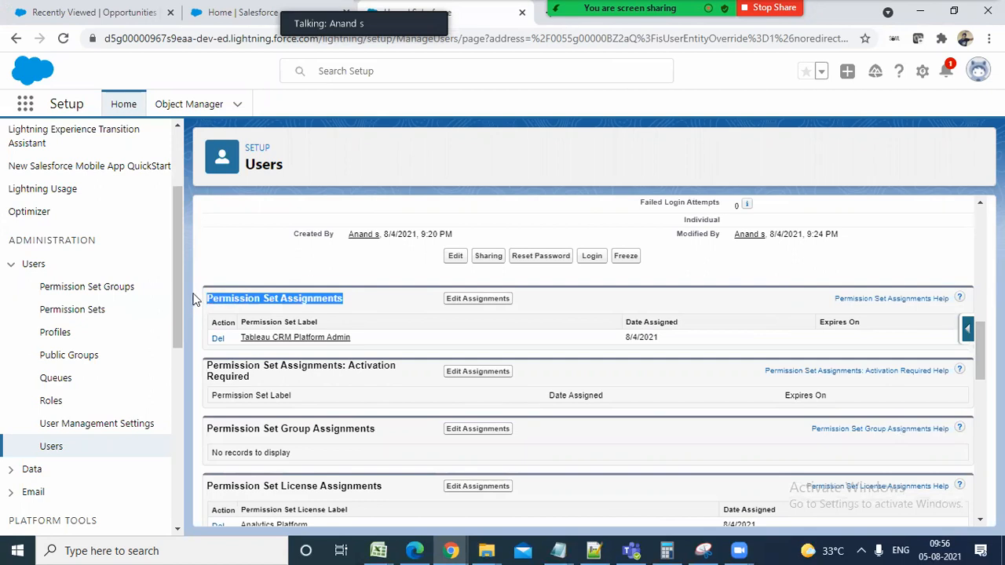
pyautogui.click(340, 307)
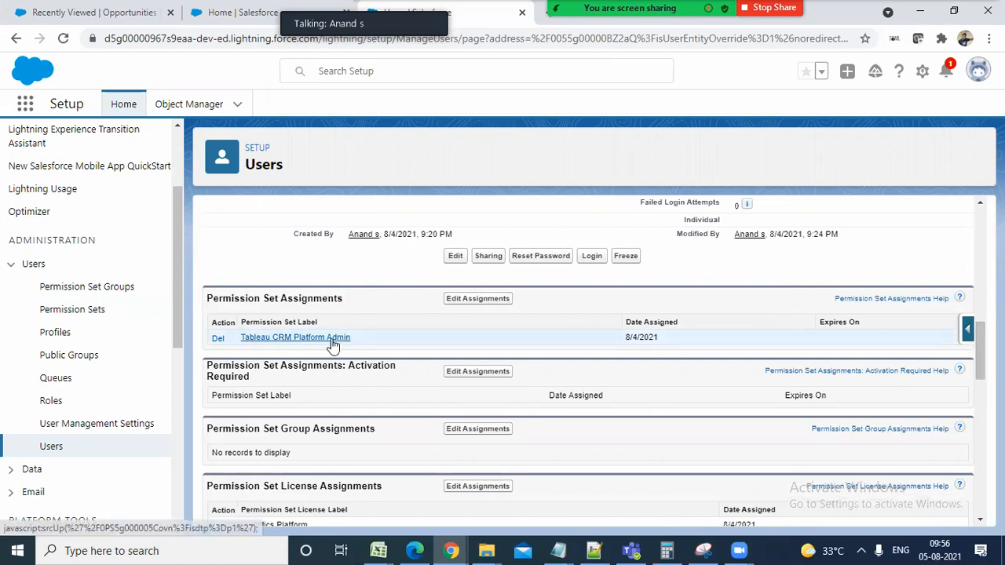
# Open the user's permission set assignments for editing, examine the enabled permission set, and save without changes.
pyautogui.click(491, 299)
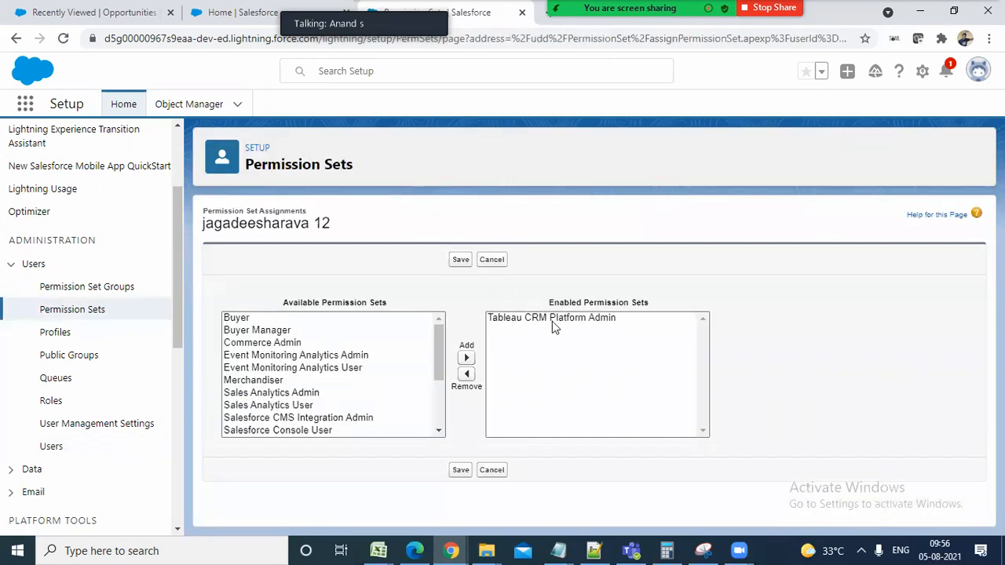
pyautogui.click(552, 321)
pyautogui.click(461, 259)
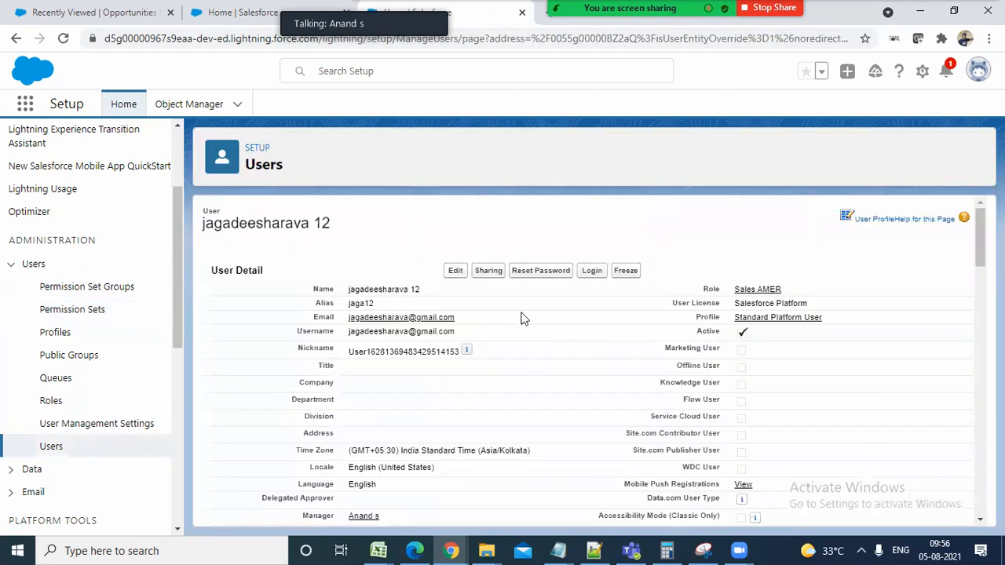
# Reopen the user's permission set assignments, review the available sets, and add Tableau CRM Plus Admin to the enabled ones.
pyautogui.scroll(-10, 641, 395)
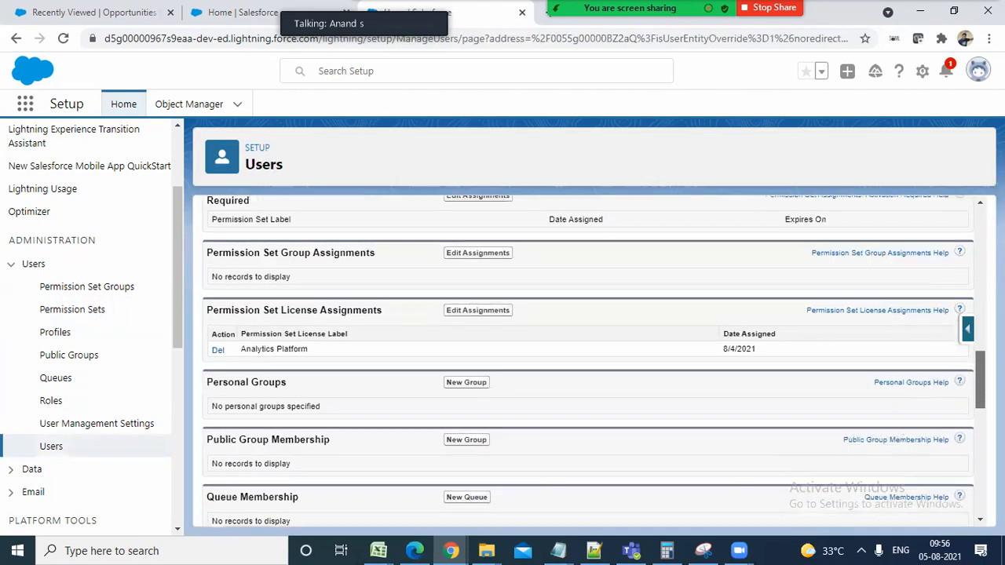
pyautogui.scroll(3, 480, 343)
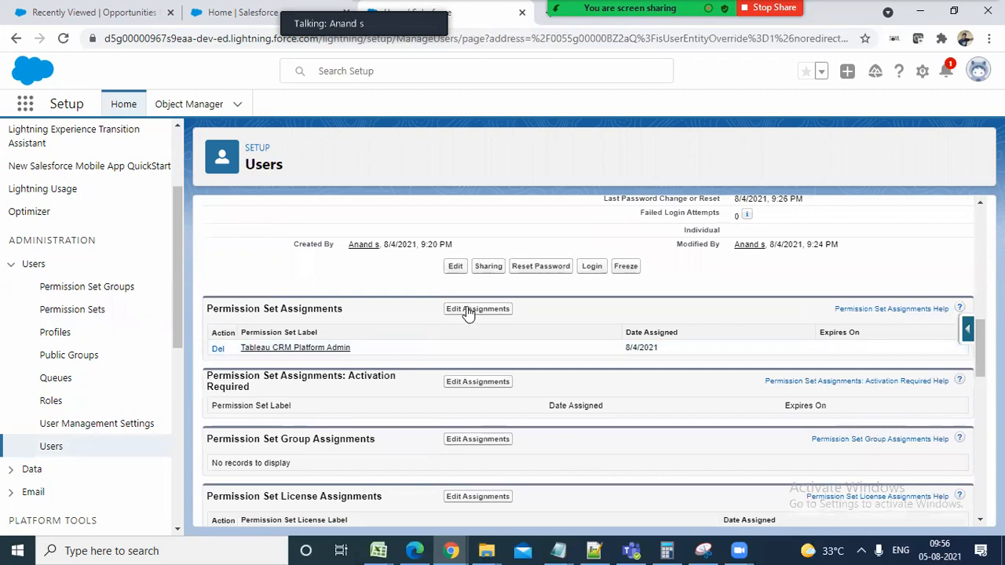
pyautogui.click(469, 310)
pyautogui.click(363, 357)
pyautogui.click(360, 368)
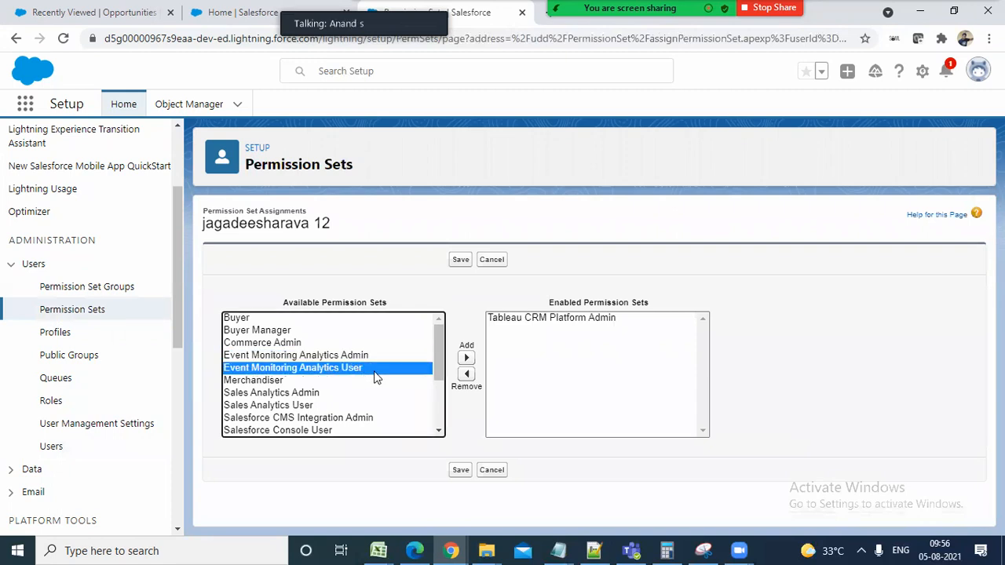
pyautogui.moveTo(427, 361); pyautogui.dragTo(435, 415)
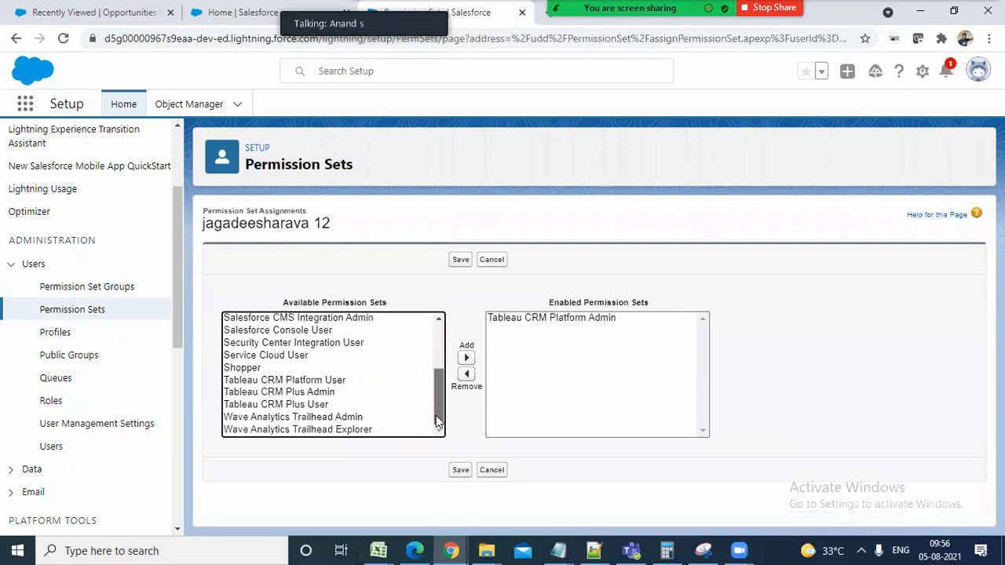
pyautogui.click(338, 384)
pyautogui.click(320, 395)
pyautogui.click(324, 381)
pyautogui.click(324, 397)
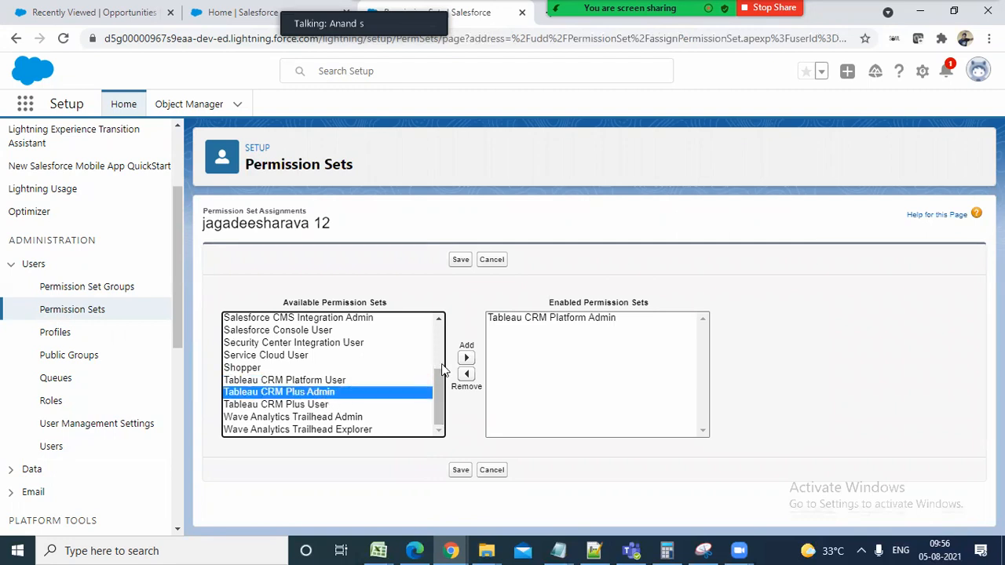
pyautogui.click(466, 357)
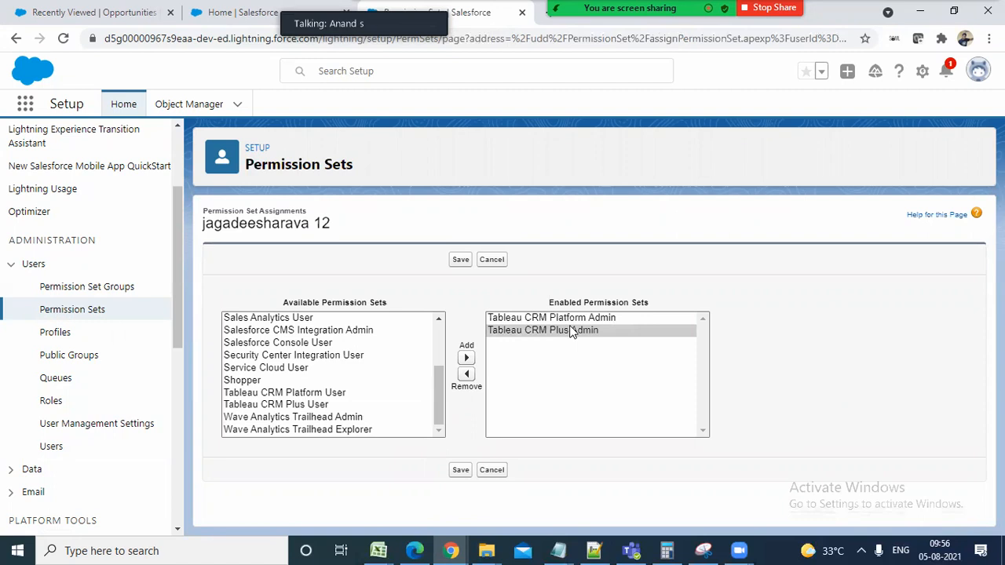
# Compare the enabled Tableau CRM admin sets with the available Platform User and Plus User sets, and save the user's assignments.
pyautogui.click(576, 319)
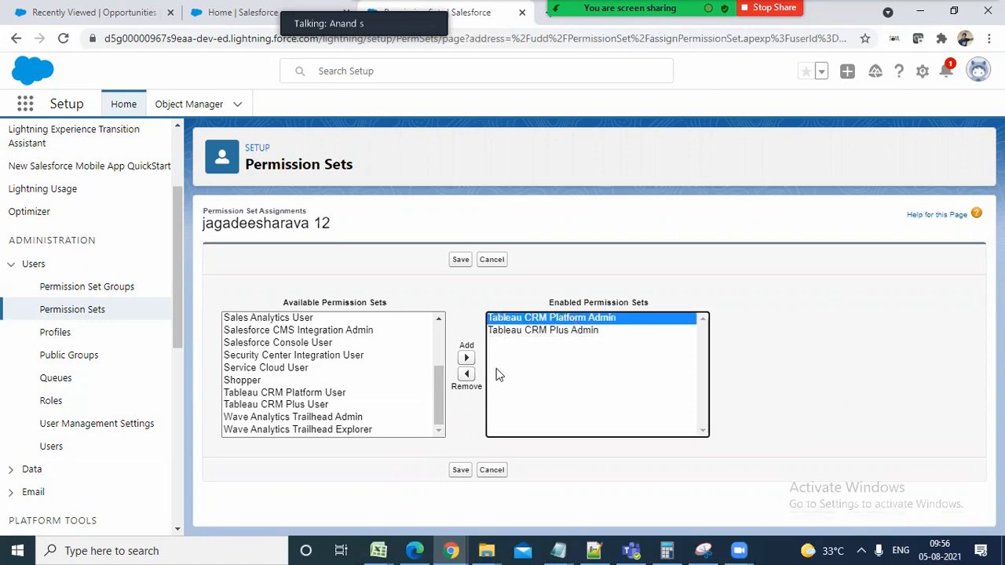
pyautogui.click(563, 332)
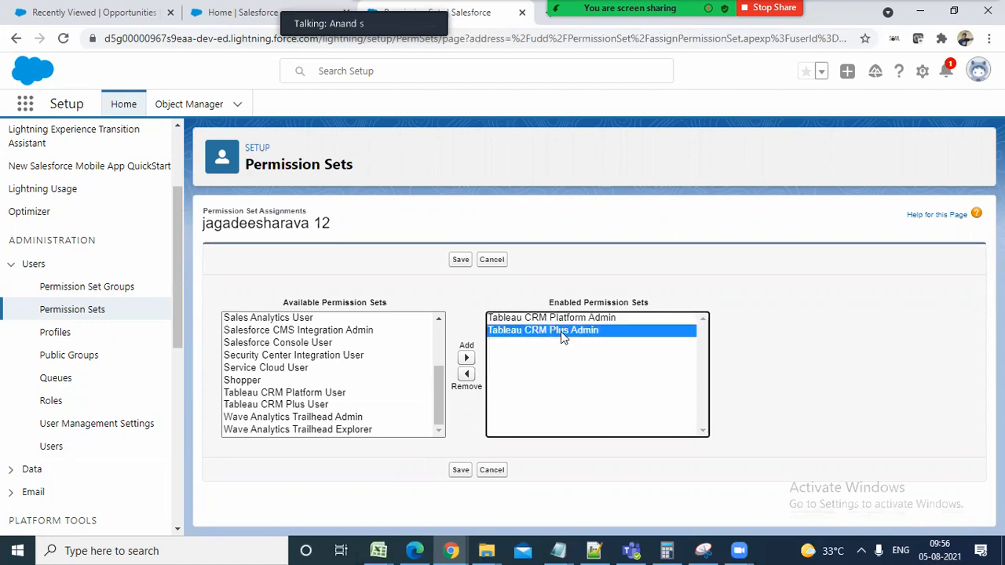
pyautogui.click(569, 320)
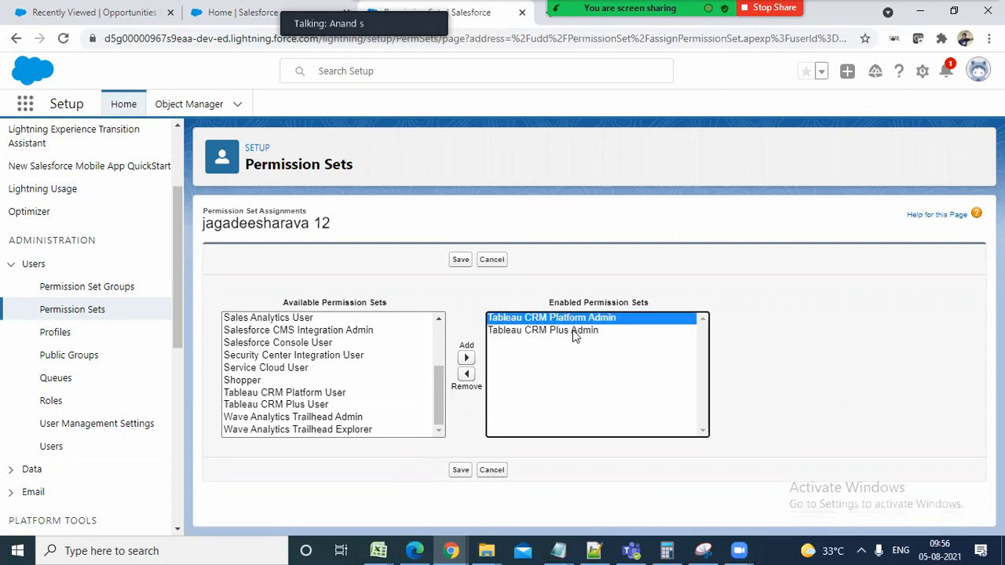
pyautogui.click(572, 329)
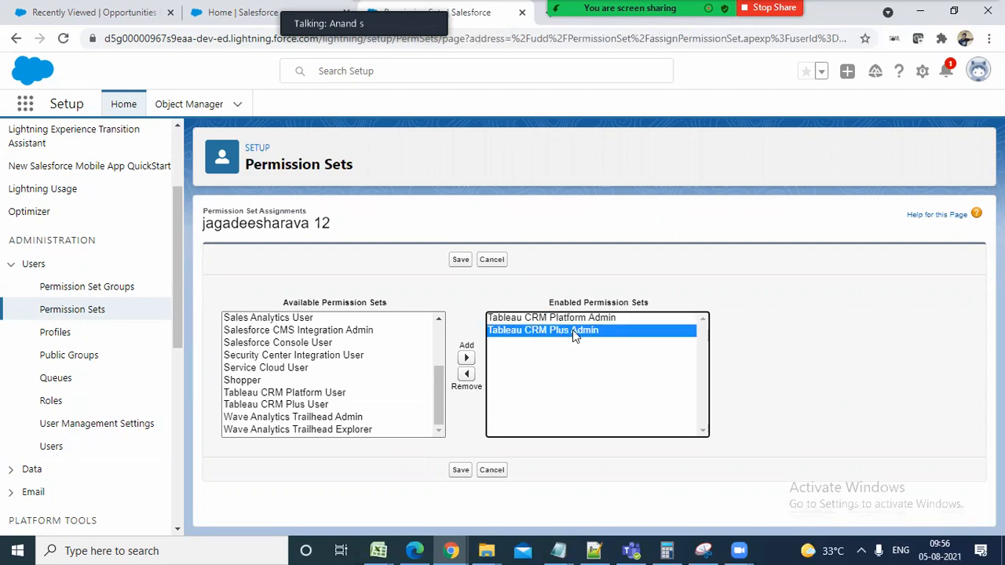
pyautogui.click(314, 404)
pyautogui.click(339, 392)
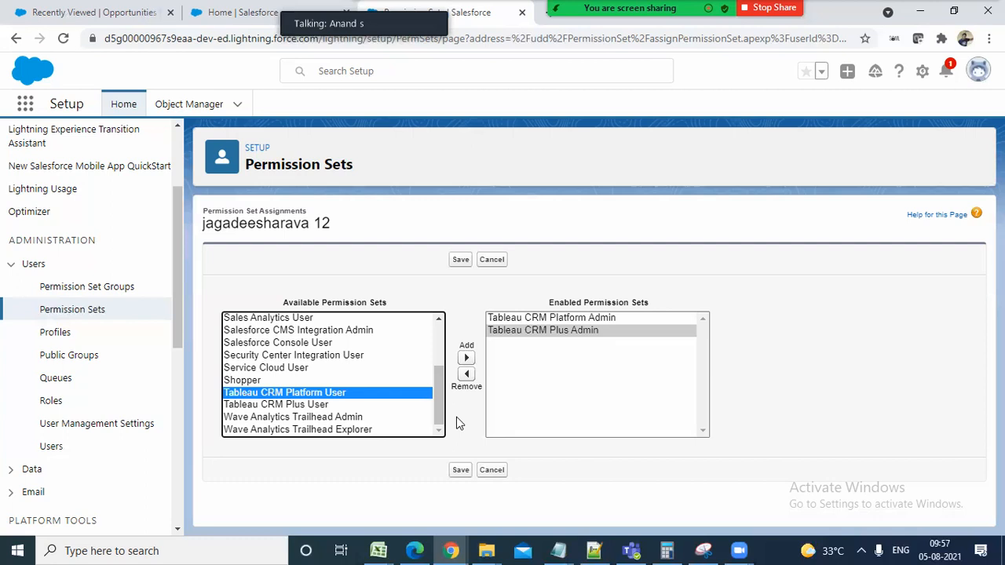
pyautogui.click(461, 262)
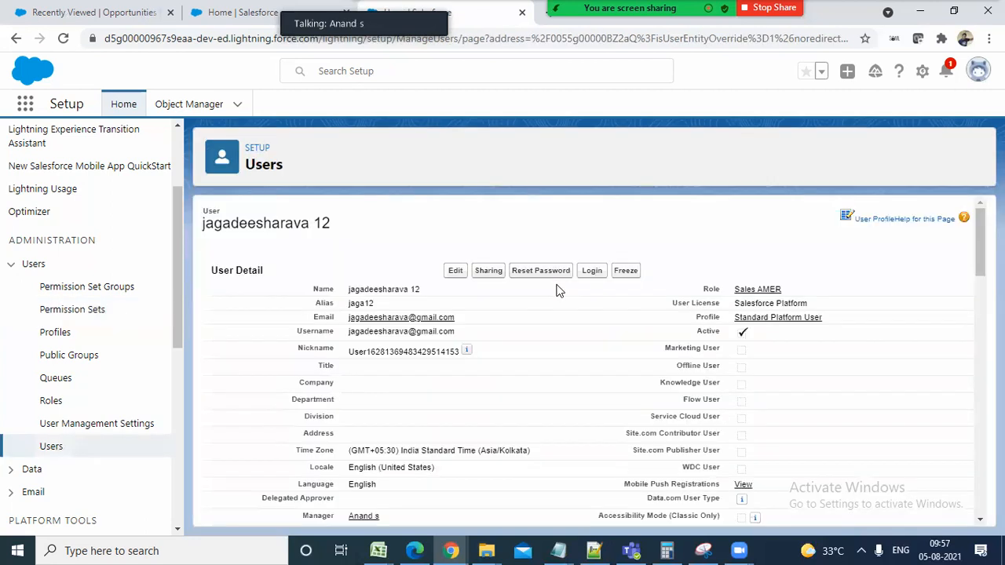
pyautogui.moveTo(979, 239)
pyautogui.mouseDown()
pyautogui.moveTo(980, 489)
pyautogui.moveTo(980, 236)
pyautogui.mouseUp()
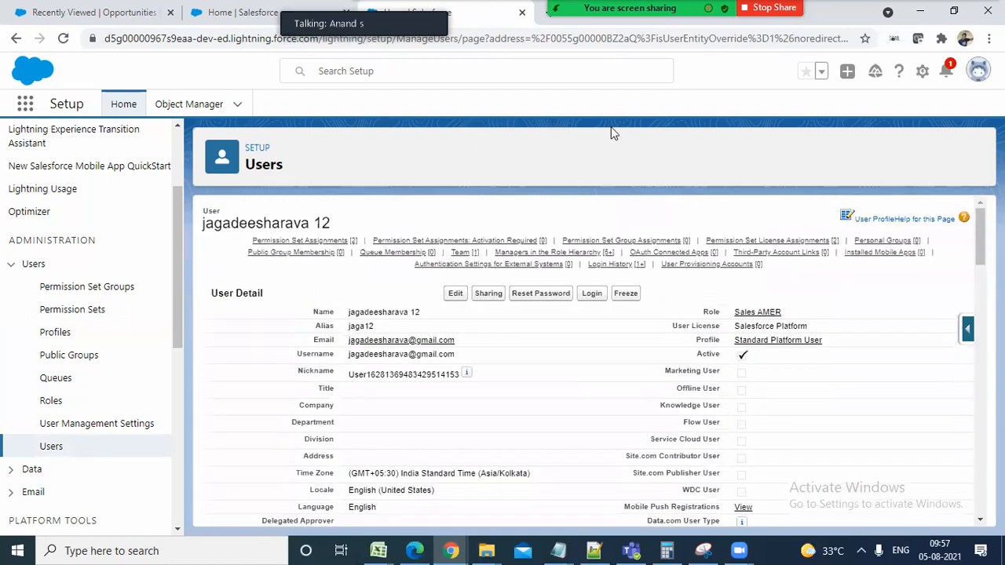
# Switch to Notepad++, highlight the Trailhead analytics-de sign-up URL in the notes, and return to the browser.
pyautogui.click(595, 550)
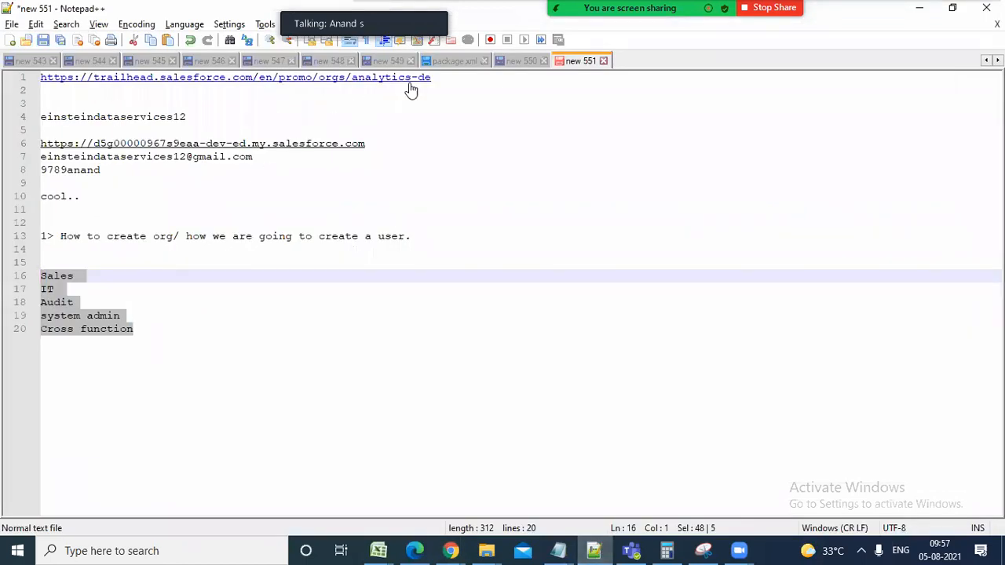
pyautogui.moveTo(468, 79); pyautogui.dragTo(4, 78)
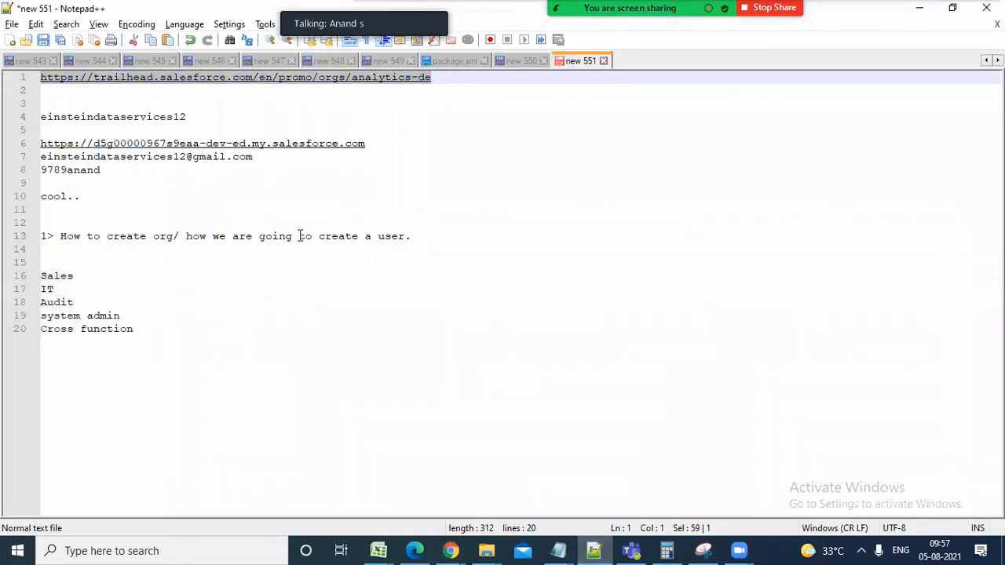
pyautogui.hotkey('alt', 'Tab')
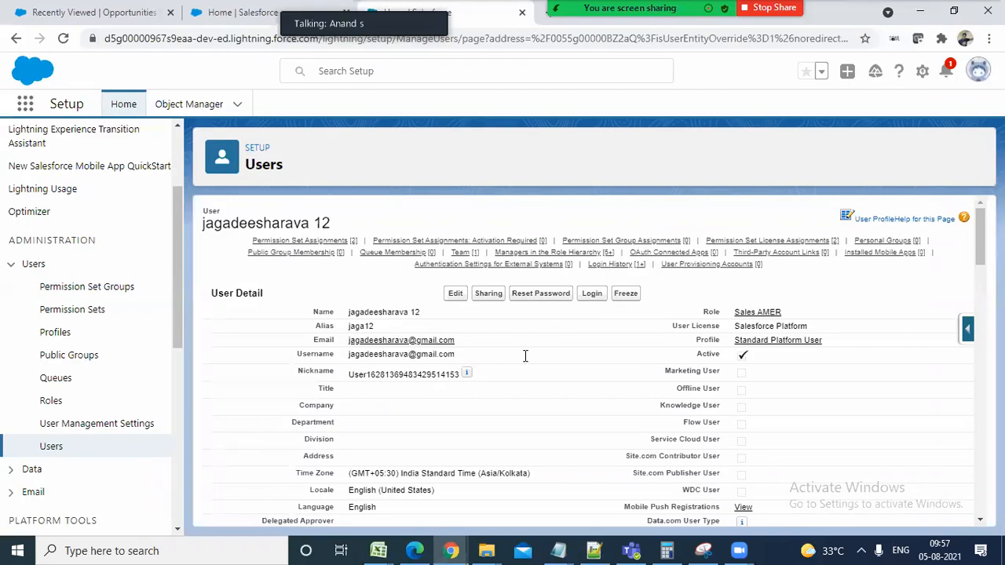
pyautogui.hotkey('alt', 'Tab')
pyautogui.moveTo(629, 291); pyautogui.dragTo(638, 224)
pyautogui.click(550, 137)
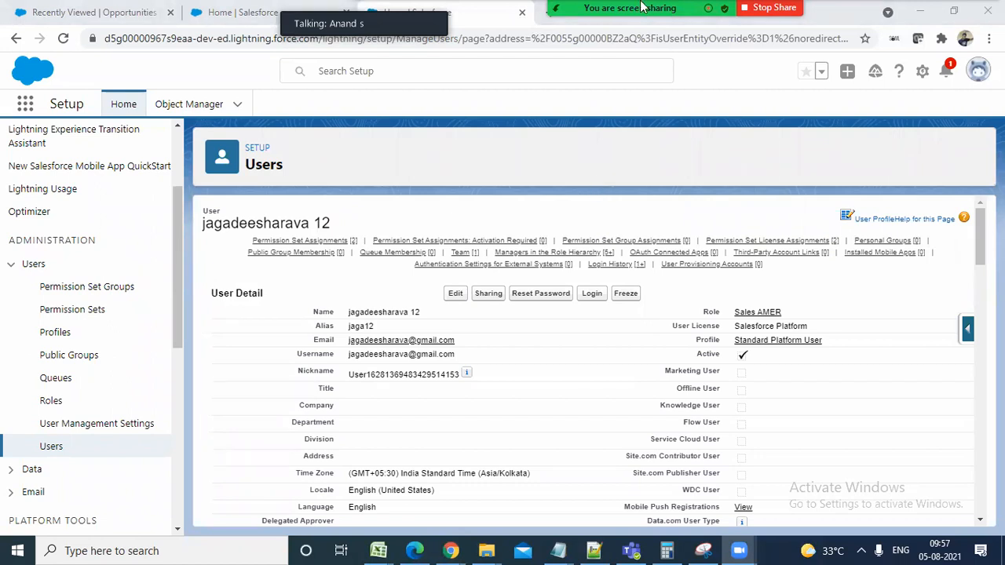
pyautogui.click(590, 30)
pyautogui.click(555, 147)
pyautogui.moveTo(979, 226)
pyautogui.mouseDown()
pyautogui.moveTo(979, 259)
pyautogui.moveTo(973, 211)
pyautogui.mouseUp()
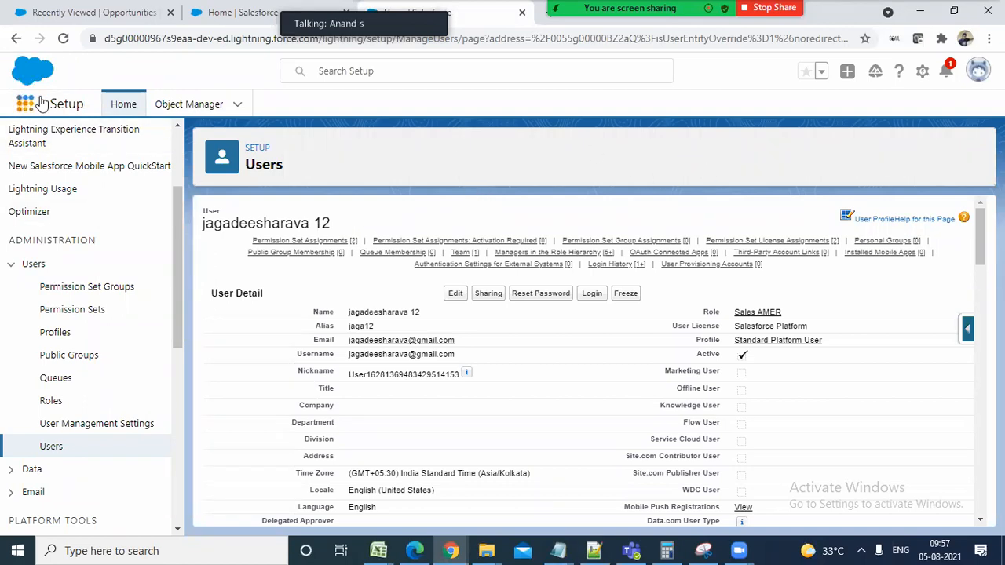
pyautogui.moveTo(979, 252); pyautogui.dragTo(918, 103)
# Search Setup for the administrator's user by name and open that user's record.
pyautogui.click(581, 69)
pyautogui.write('ana')
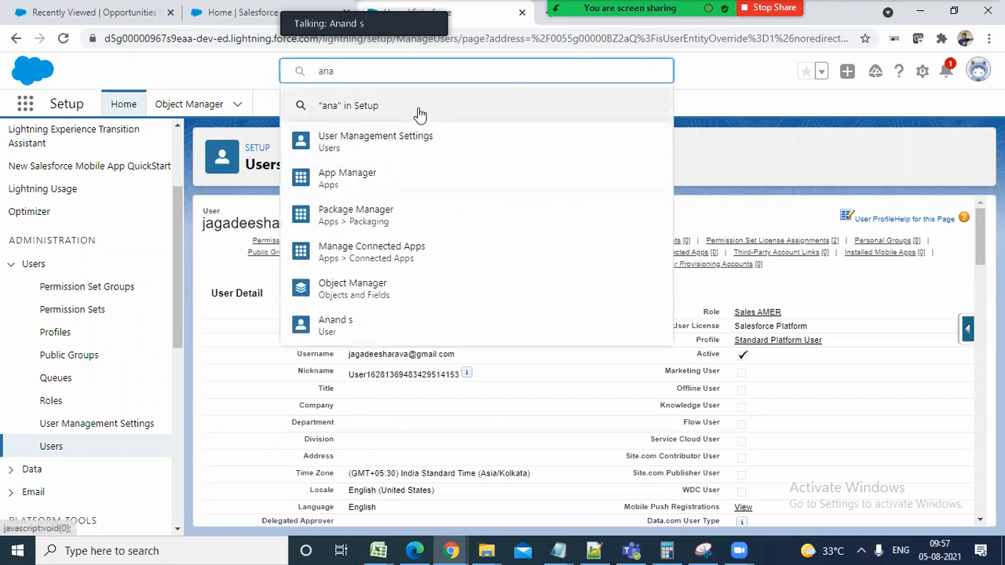
pyautogui.write('d')
pyautogui.press('BackSpace')
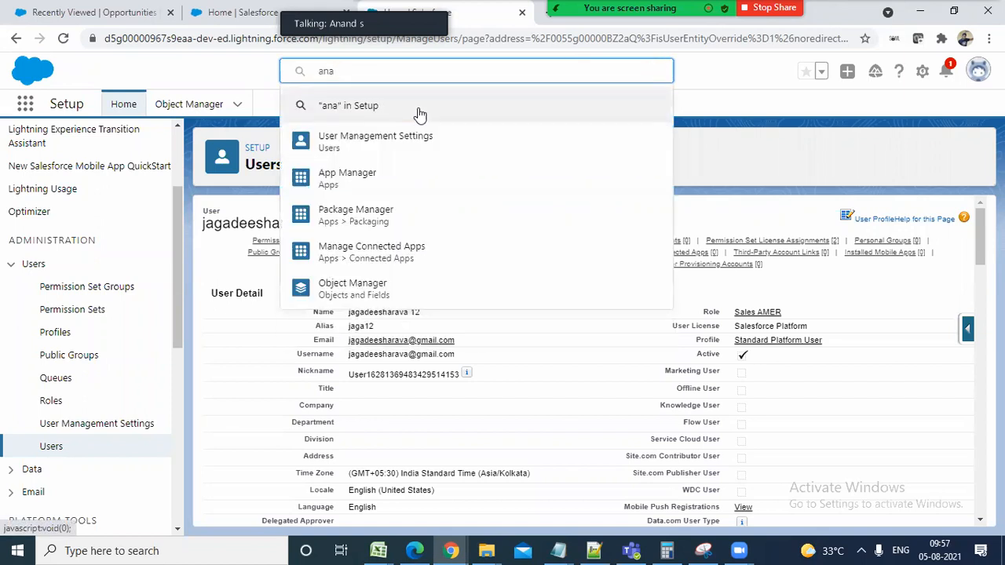
pyautogui.write('and')
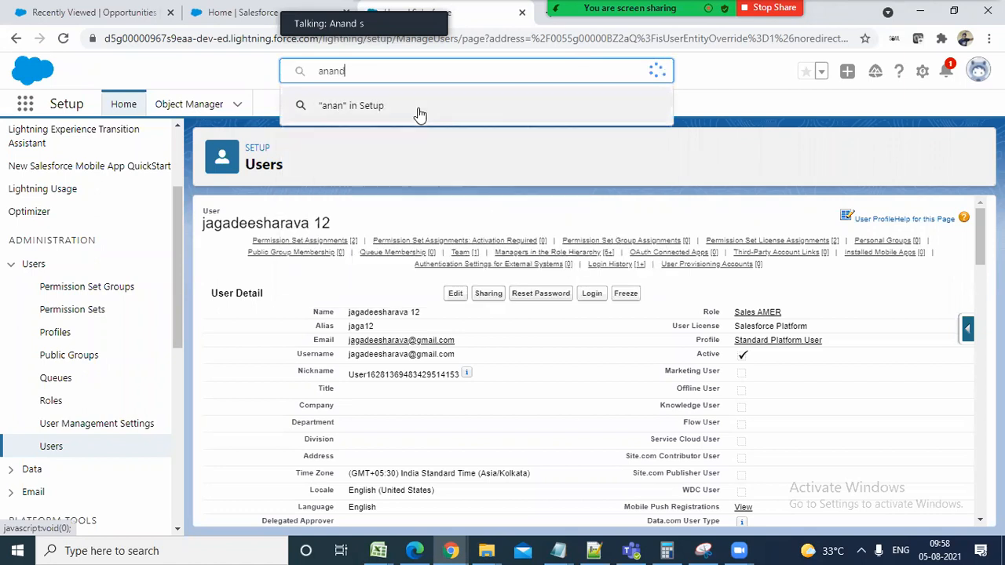
pyautogui.click(356, 153)
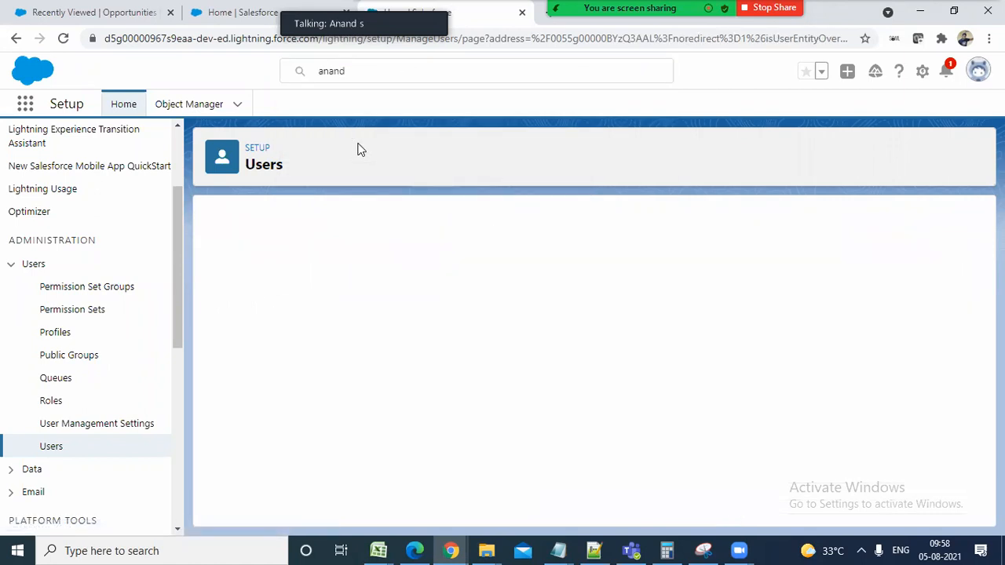
# Review the administrator's permission set assignments, highlighting Tableau CRM Plus Admin, and return to the start of the record.
pyautogui.scroll(-15, 588, 361)
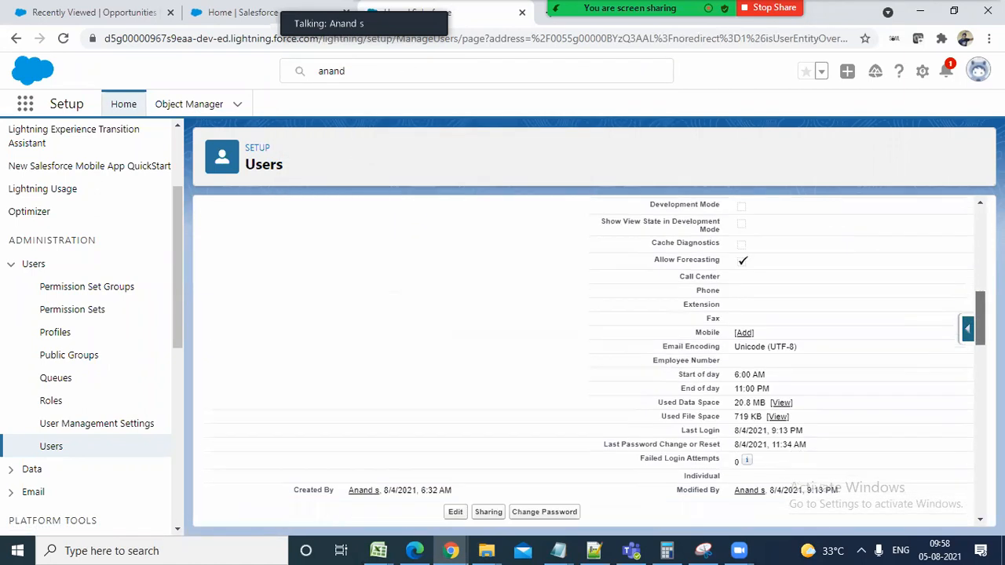
pyautogui.moveTo(339, 270); pyautogui.dragTo(213, 270)
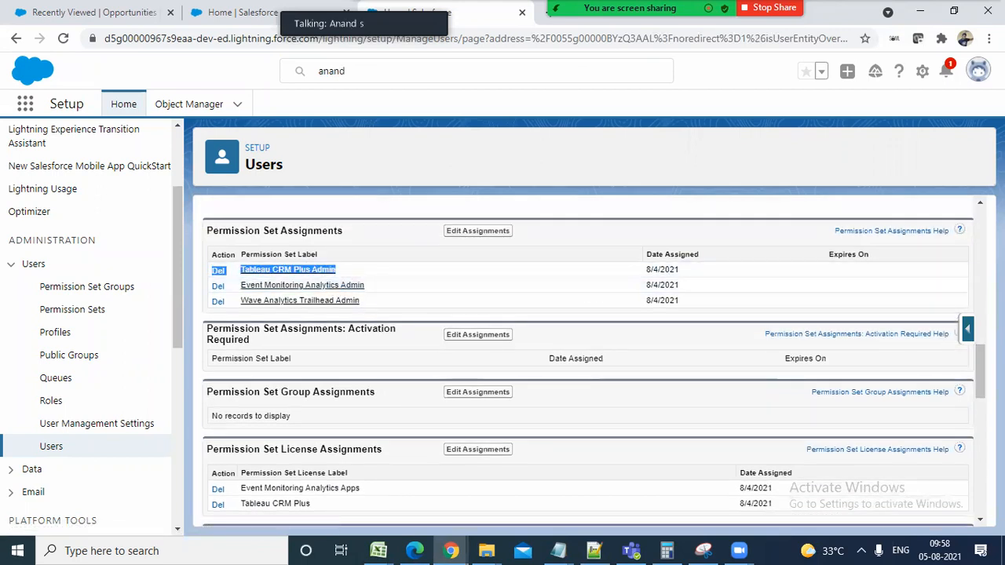
pyautogui.moveTo(979, 372); pyautogui.dragTo(979, 226)
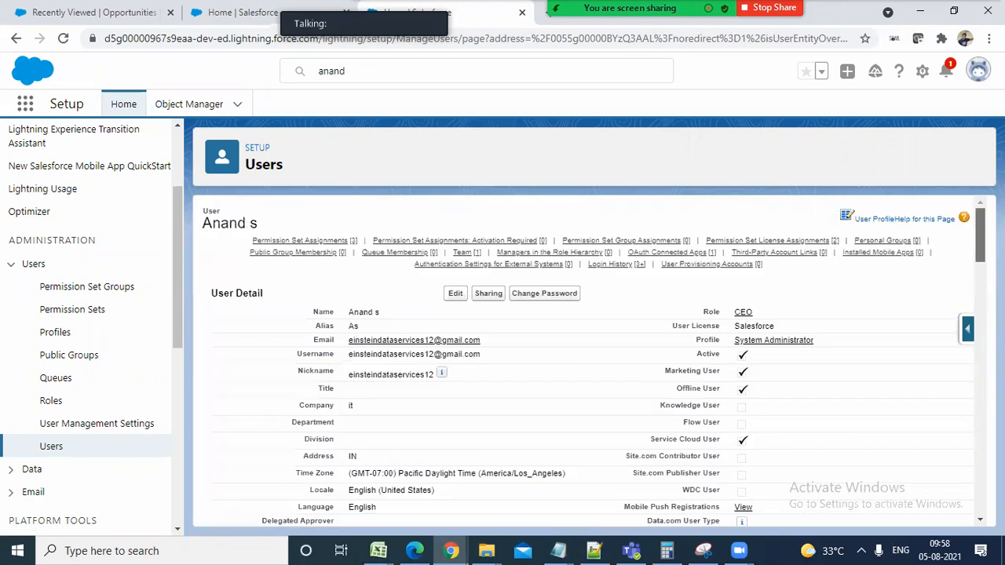
# Open Analytics Studio from Setup and look over its home page.
pyautogui.click(25, 104)
pyautogui.click(84, 199)
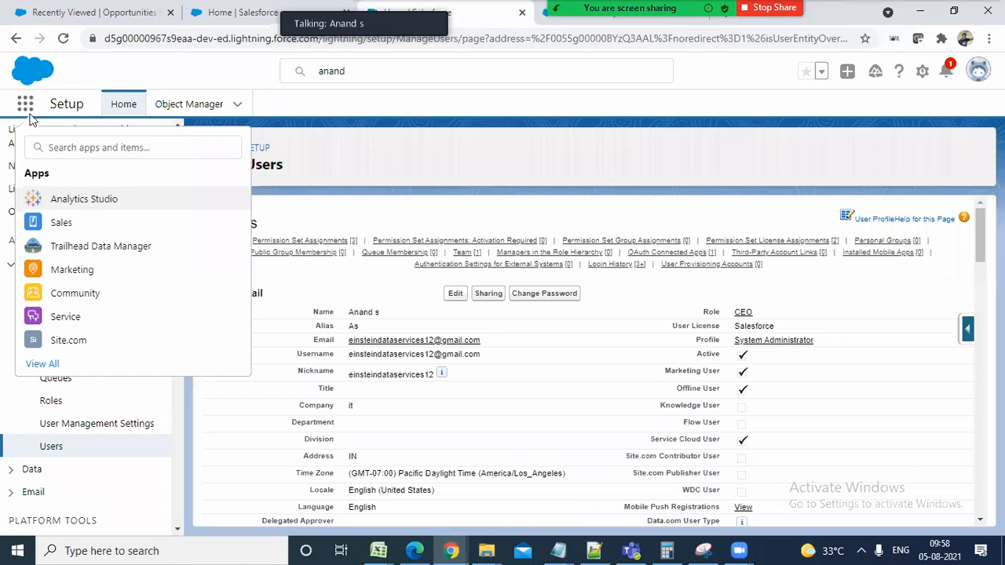
pyautogui.click(26, 110)
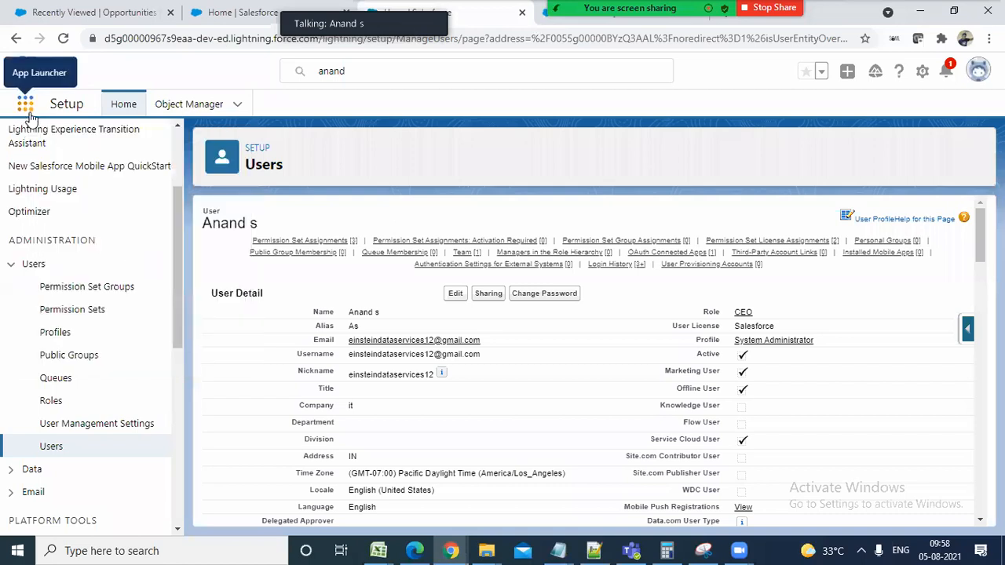
pyautogui.click(25, 108)
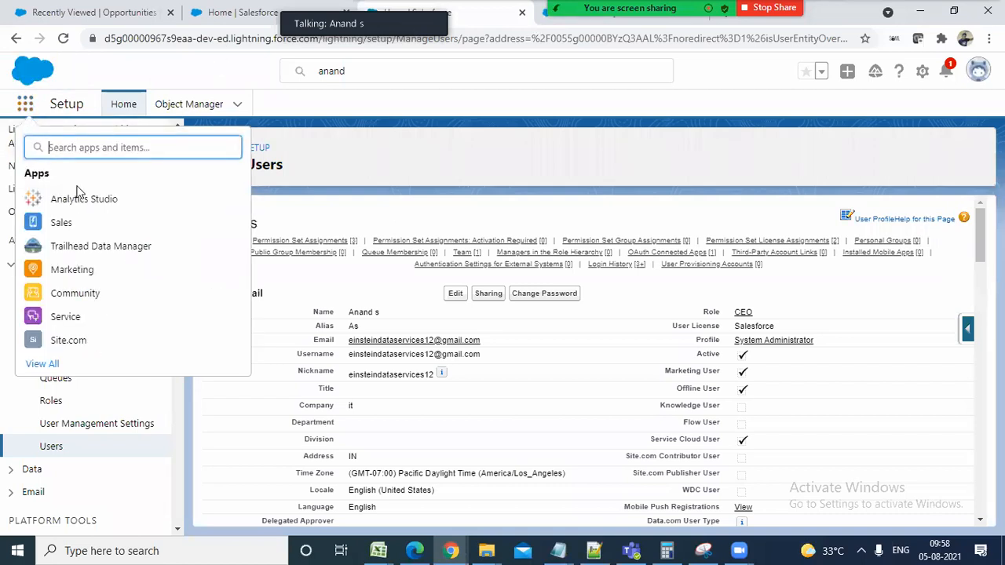
pyautogui.click(543, 19)
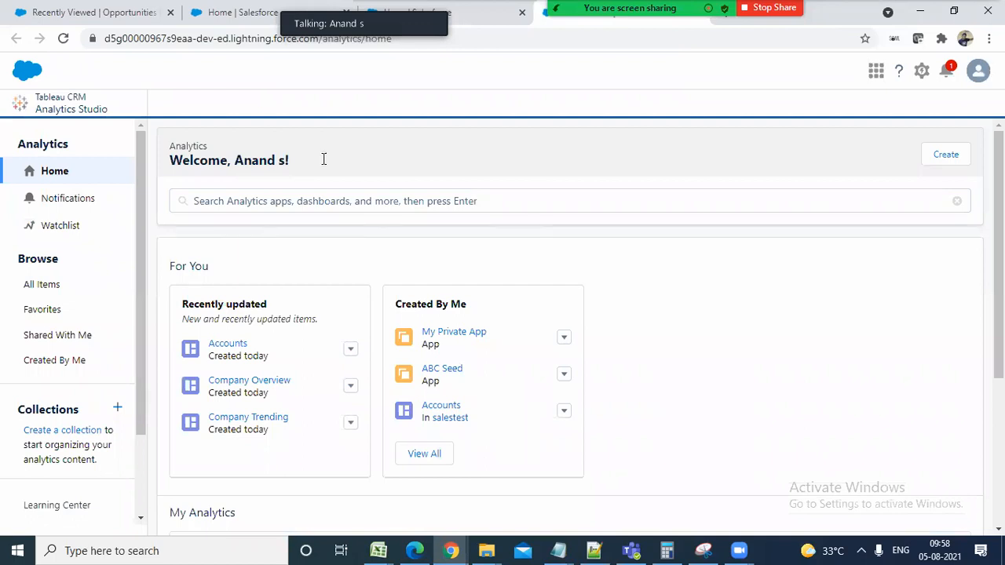
pyautogui.scroll(-3, 852, 135)
pyautogui.scroll(3, 852, 135)
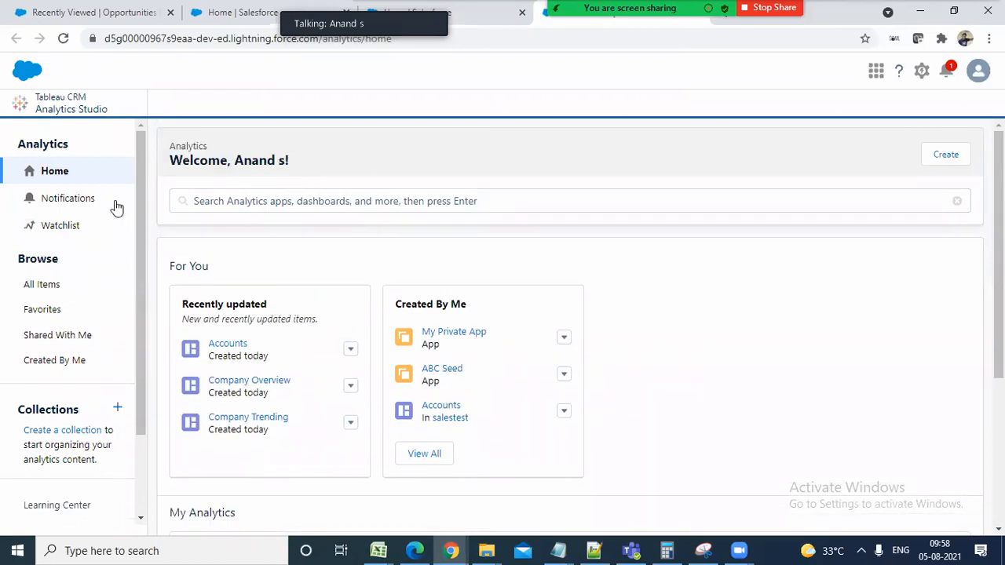
# Look through the Favorites, Shared With Me and Created By Me lists, dismissing the Favorites welcome message.
pyautogui.click(66, 288)
pyautogui.click(44, 311)
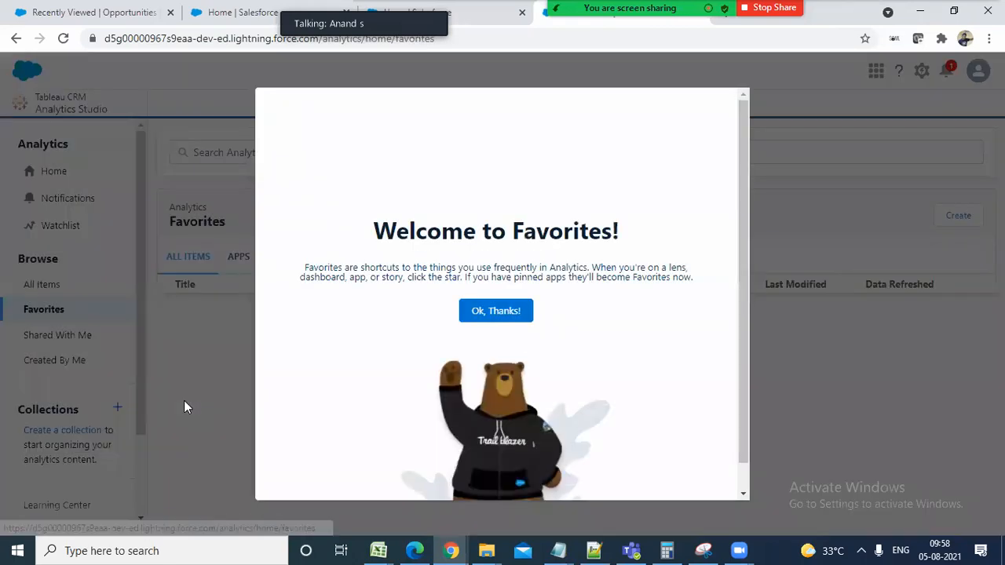
pyautogui.click(495, 311)
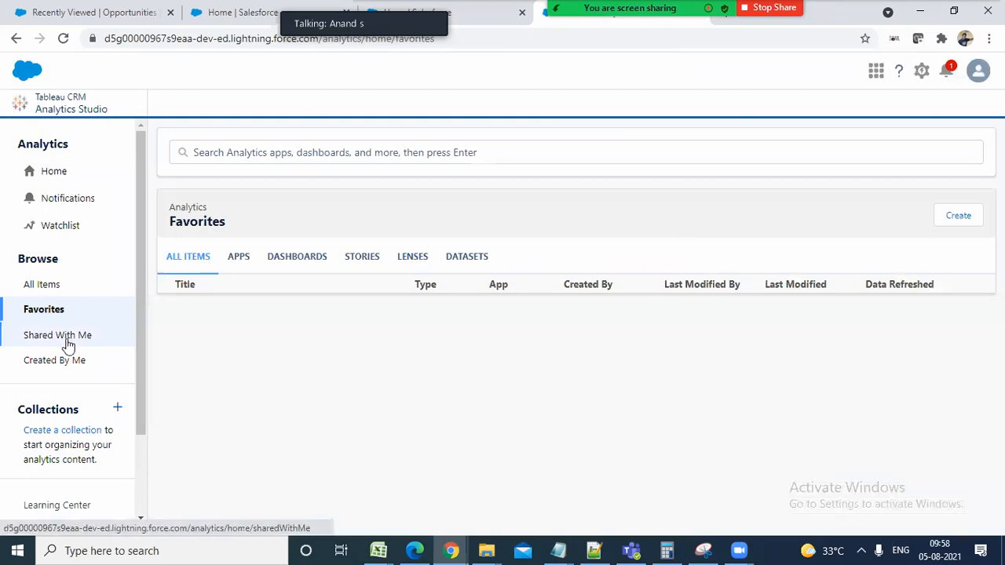
pyautogui.click(67, 337)
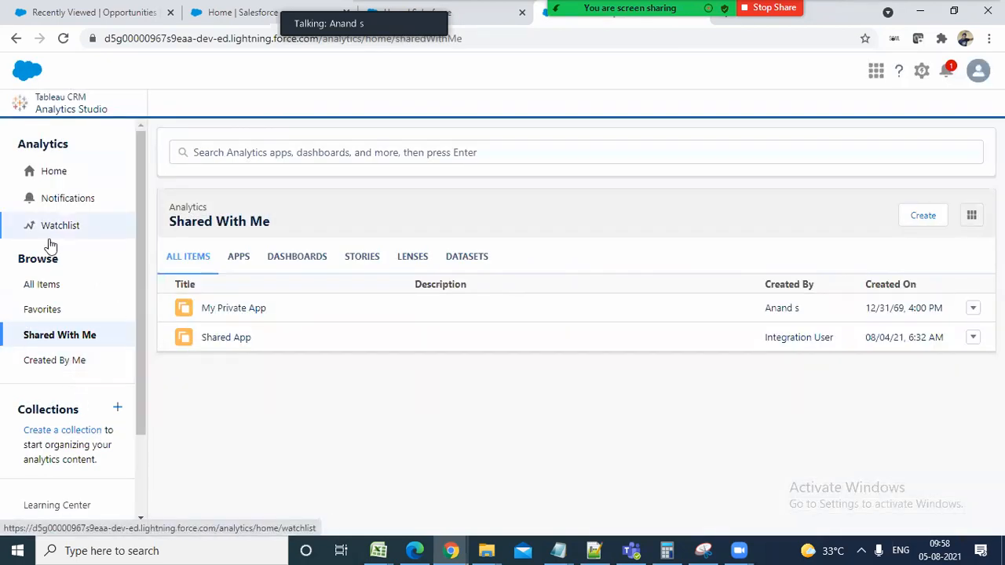
pyautogui.click(74, 360)
# Examine the apps and dashboards under All Items, revisiting the Analytics home page in between.
pyautogui.click(43, 284)
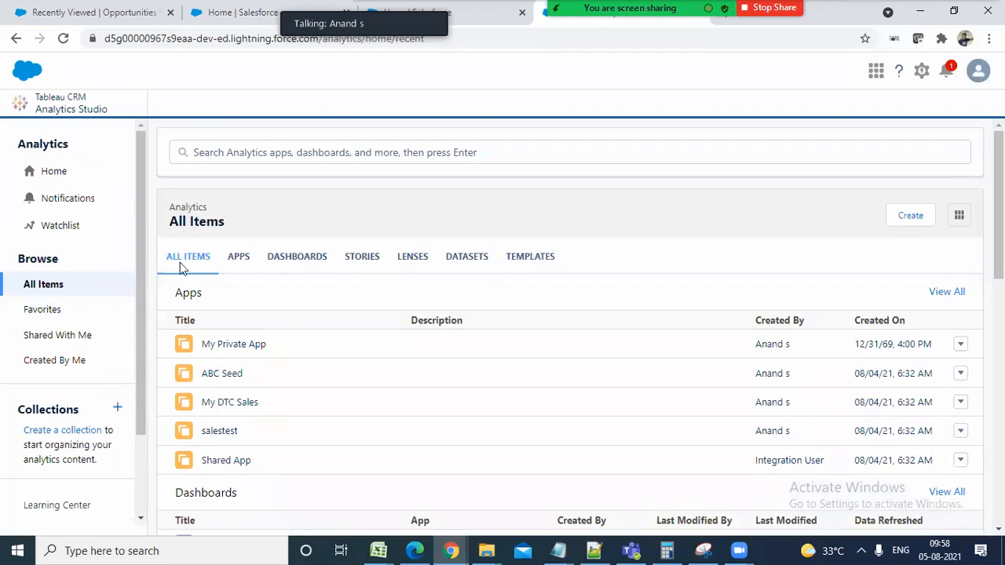
pyautogui.scroll(-3, 568, 329)
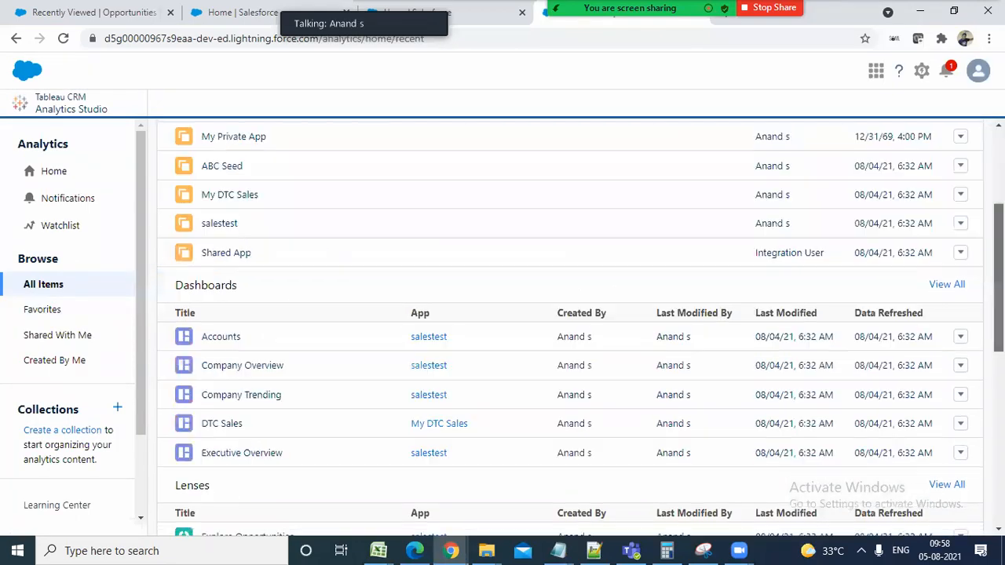
pyautogui.scroll(4, 569, 329)
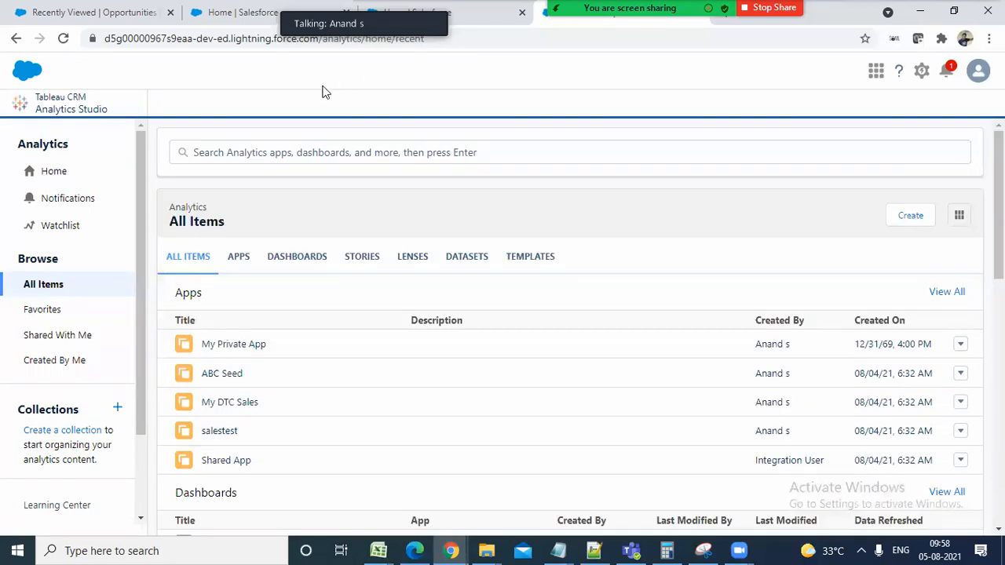
pyautogui.click(66, 172)
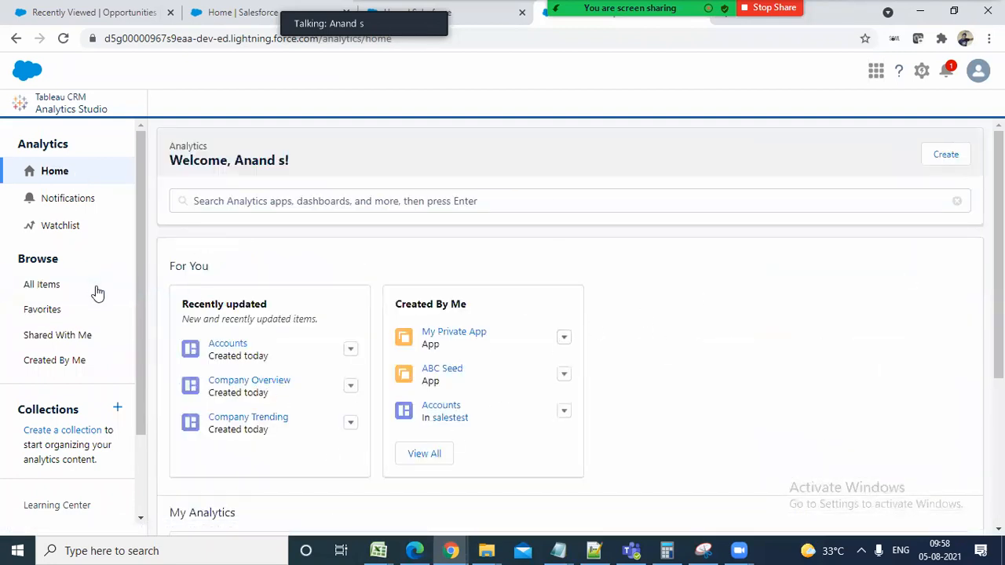
pyautogui.click(71, 284)
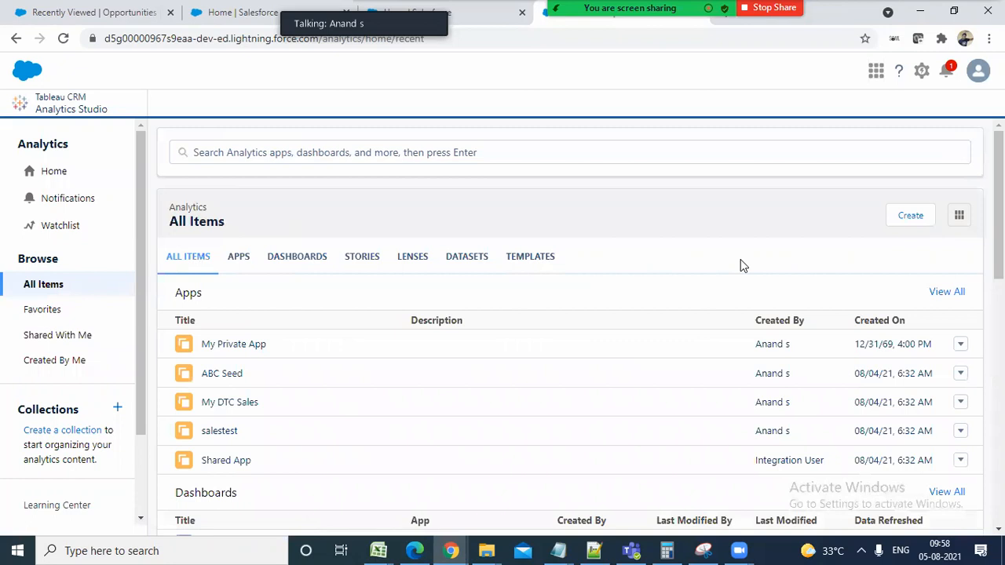
# Show the apps list, look at the available app templates, and create a blank app named Sales Dashboards.
pyautogui.click(240, 263)
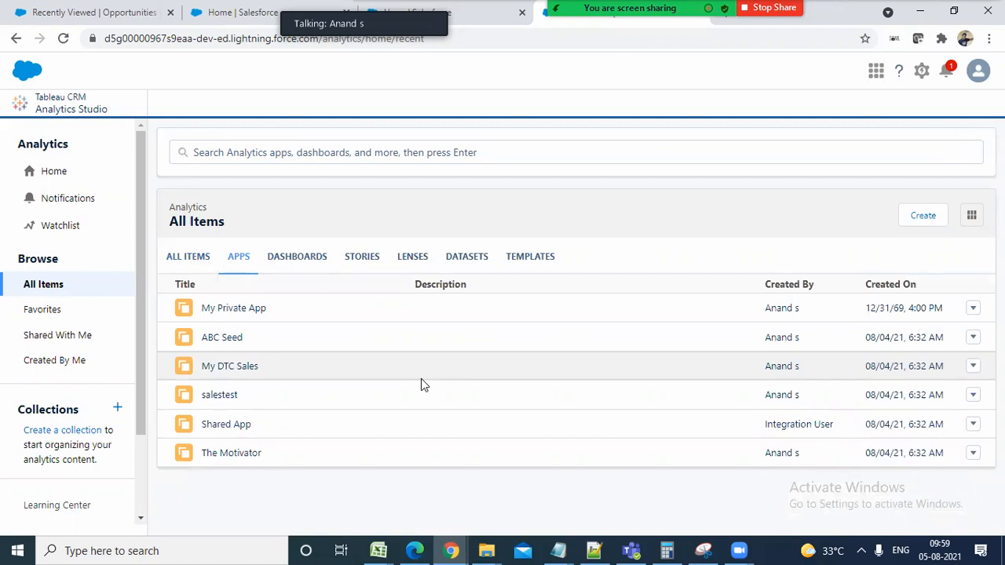
pyautogui.click(944, 214)
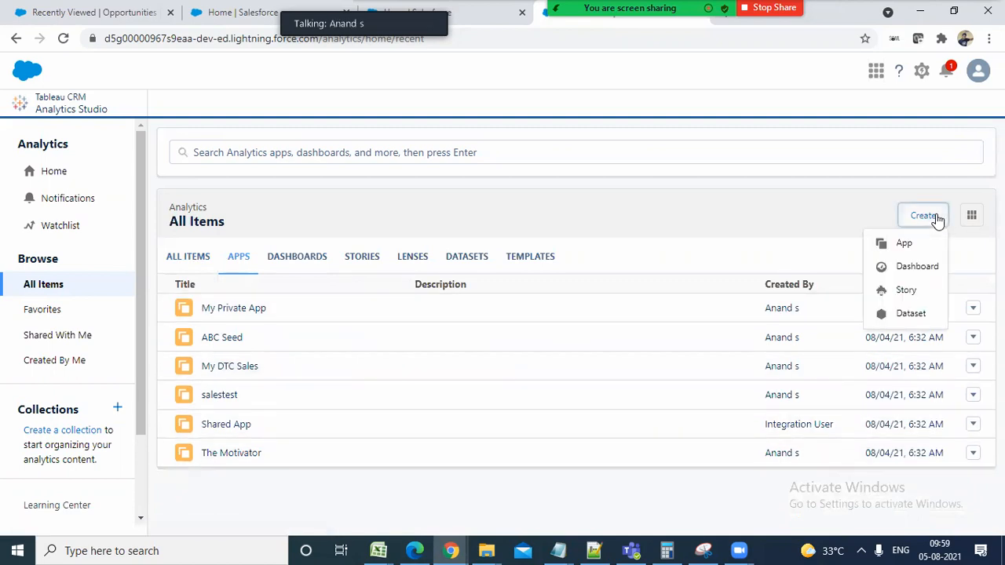
pyautogui.click(914, 243)
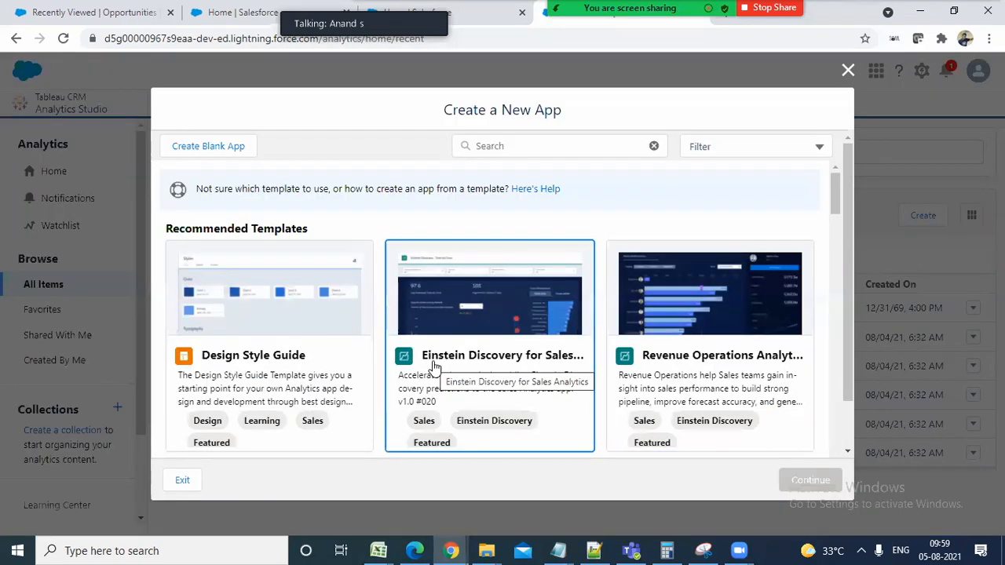
pyautogui.moveTo(834, 189); pyautogui.dragTo(874, 161)
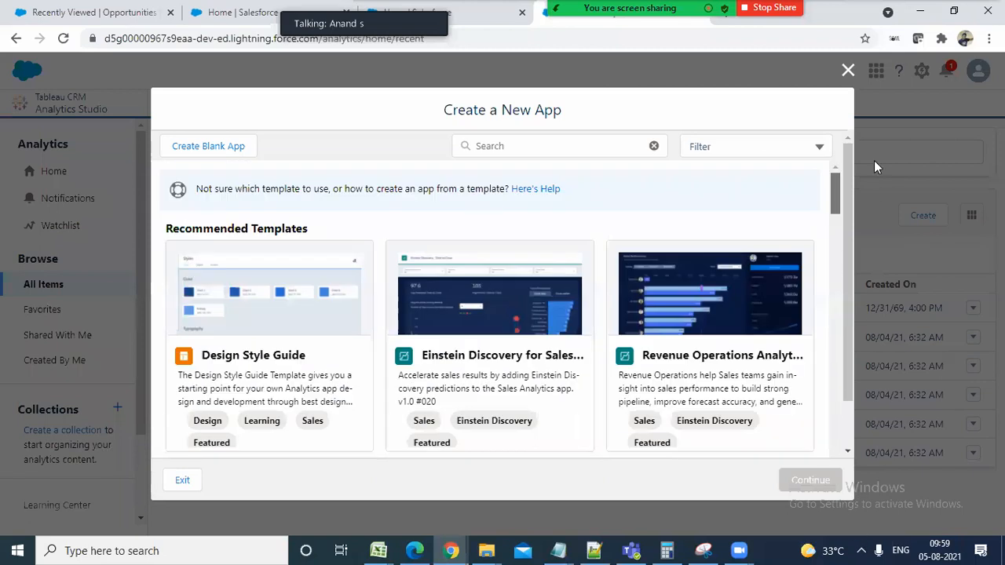
pyautogui.click(226, 149)
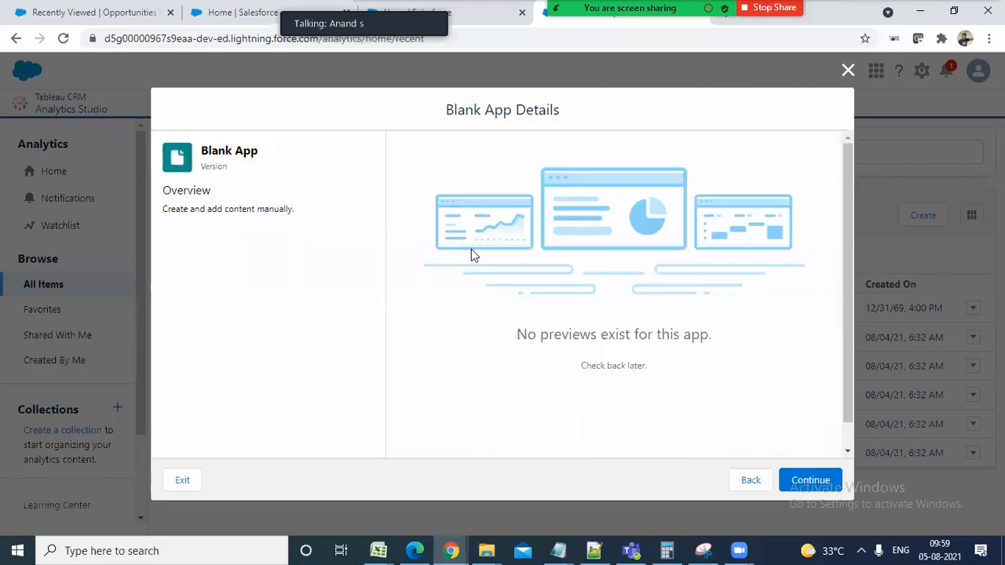
pyautogui.click(818, 490)
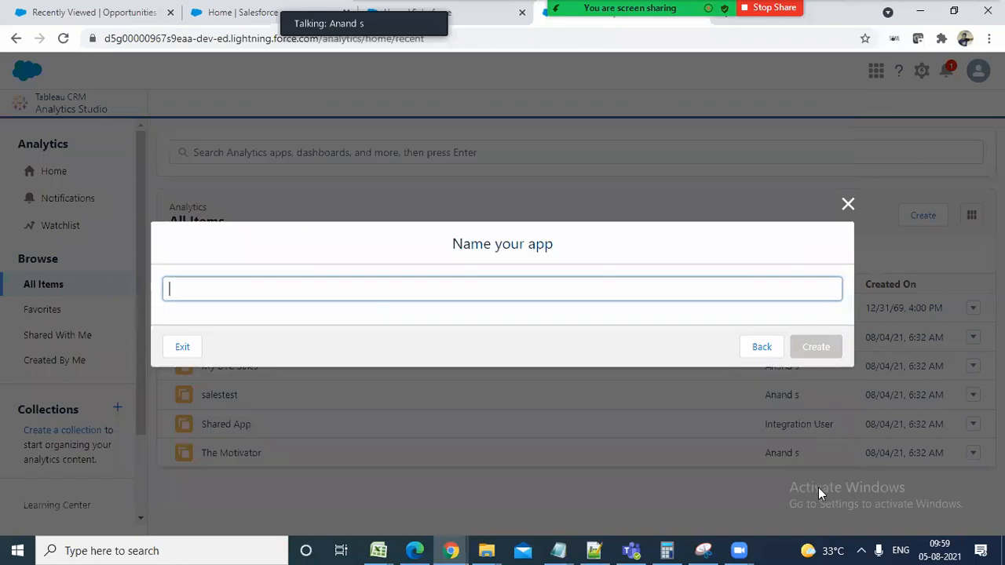
pyautogui.write('Sales us')
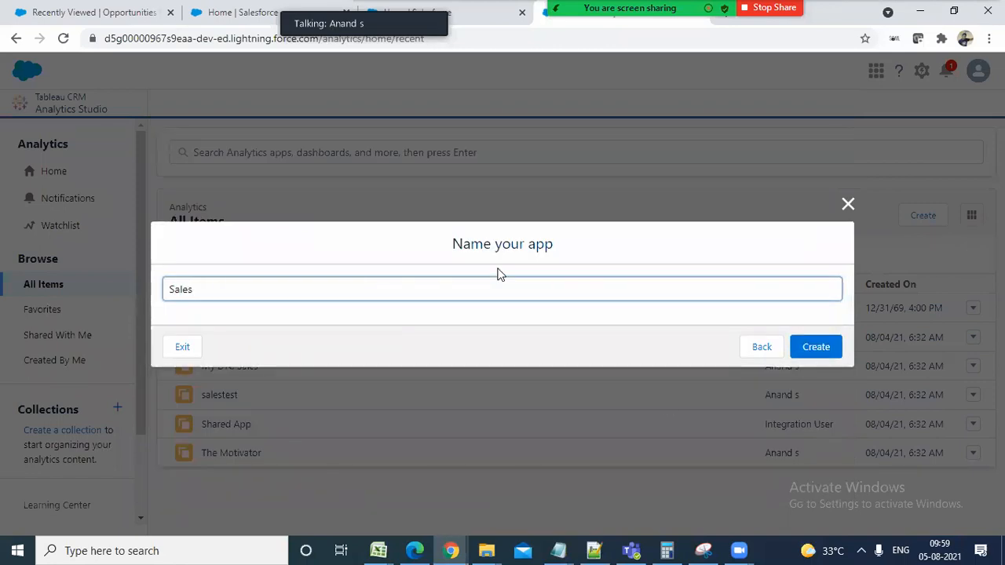
pyautogui.write('shboards')
pyautogui.click(842, 354)
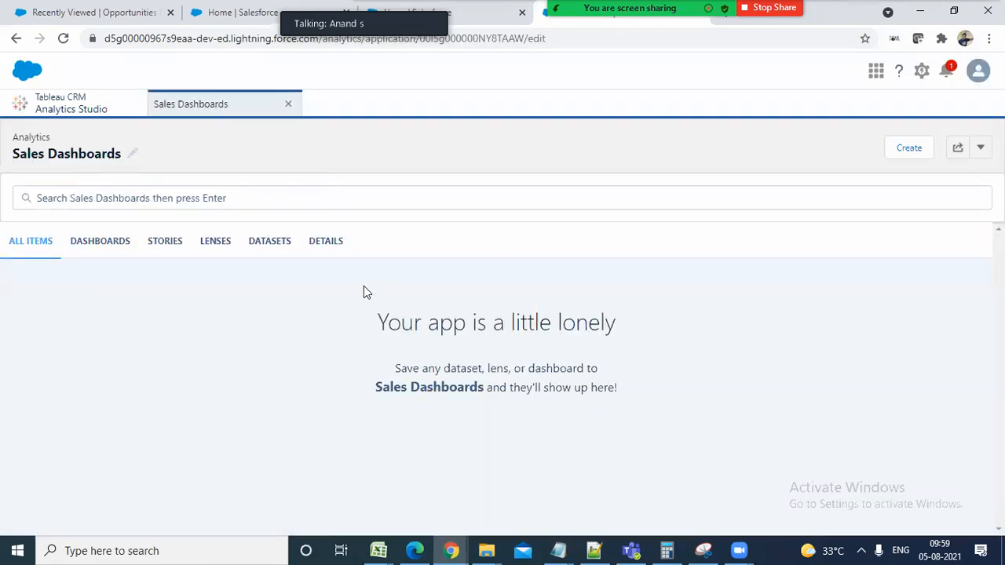
# Close and reopen the Sales Dashboards app from the apps list, and inspect its dashboards, datasets and details.
pyautogui.click(288, 103)
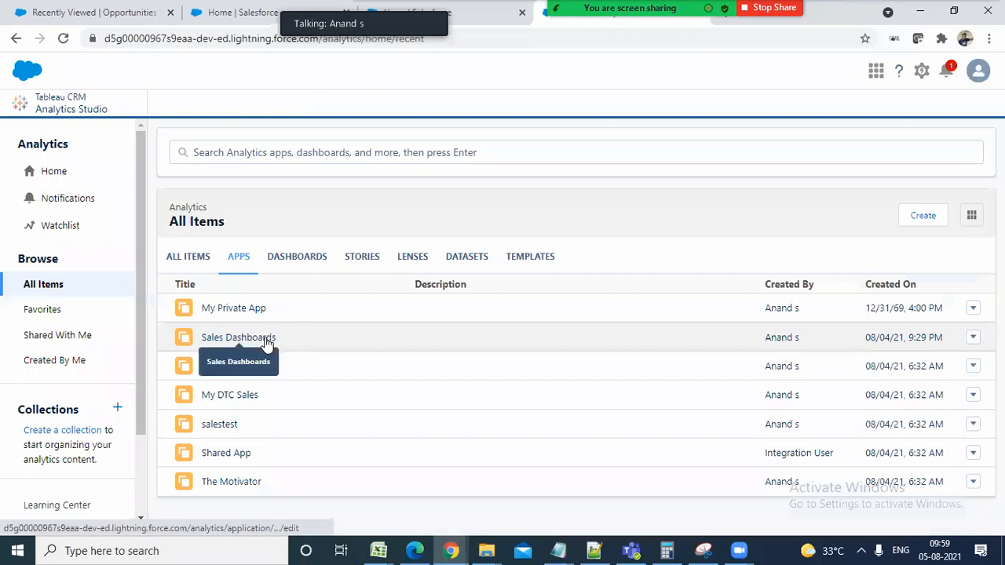
pyautogui.click(267, 340)
pyautogui.click(132, 244)
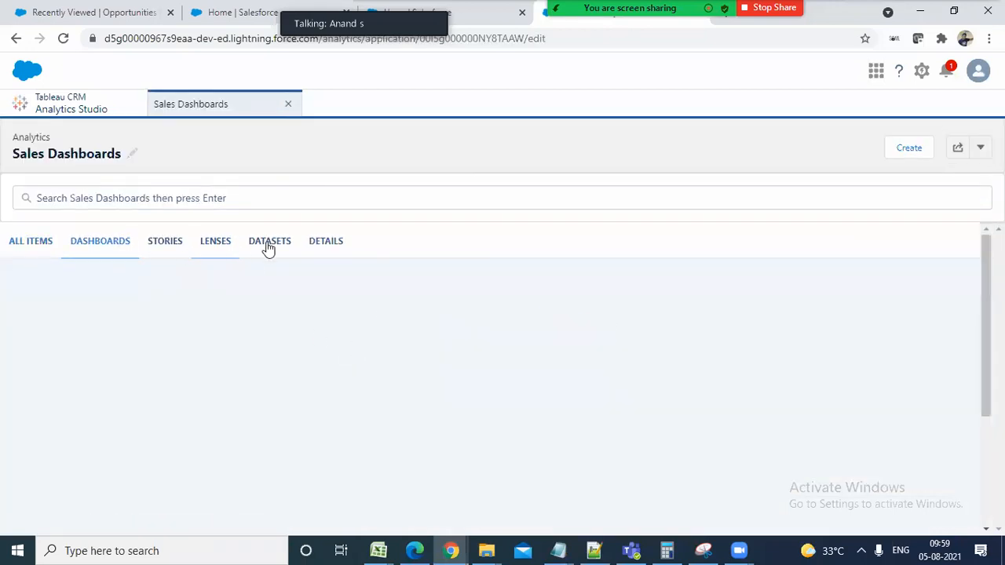
pyautogui.click(267, 244)
pyautogui.click(349, 247)
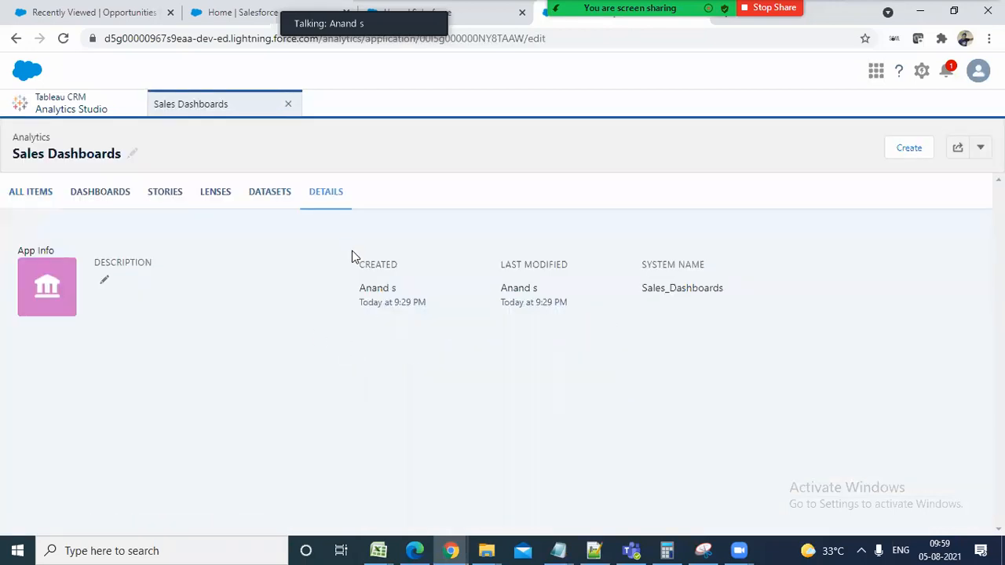
# Close the Sales Dashboards app and list all dashboards in Analytics Studio.
pyautogui.click(288, 103)
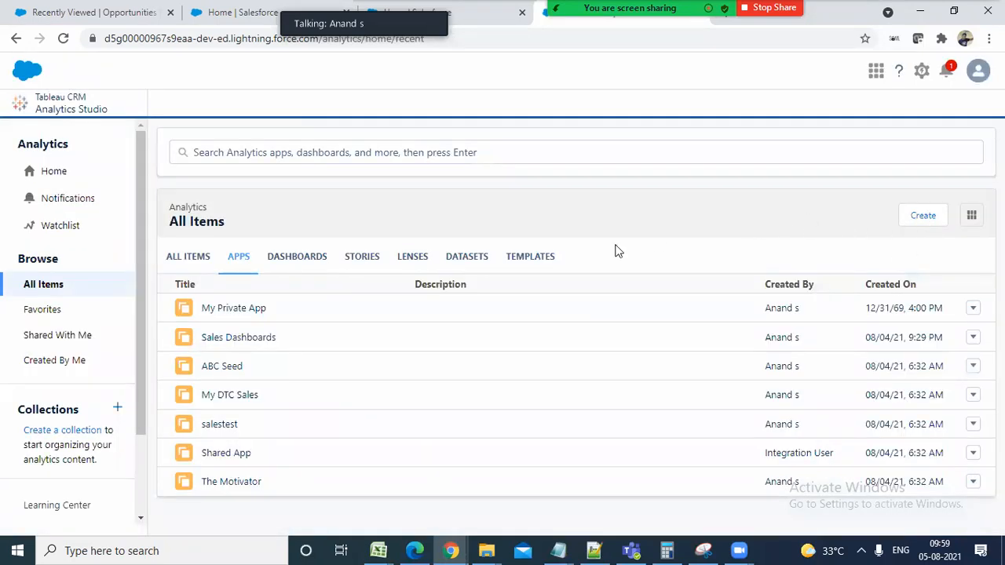
pyautogui.click(307, 265)
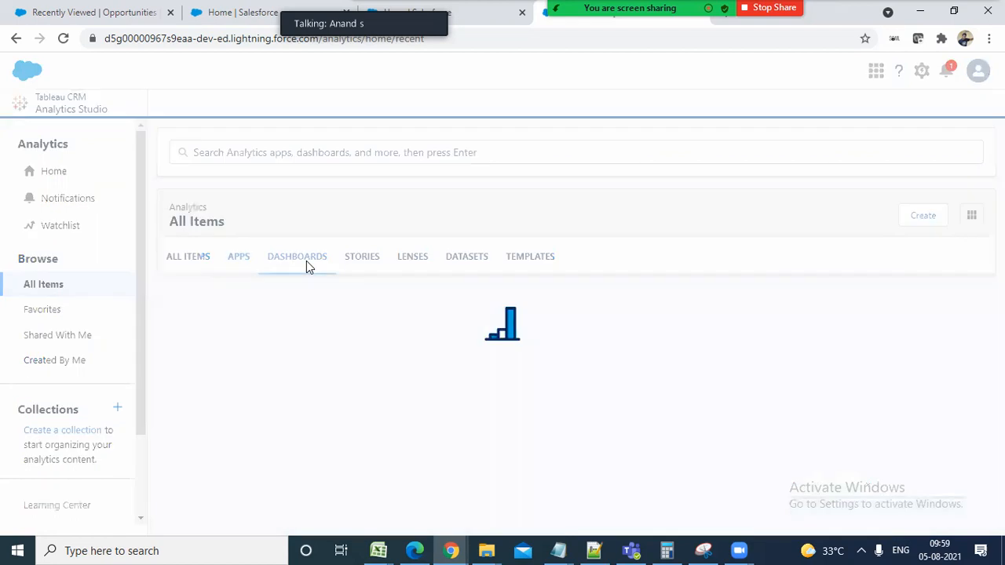
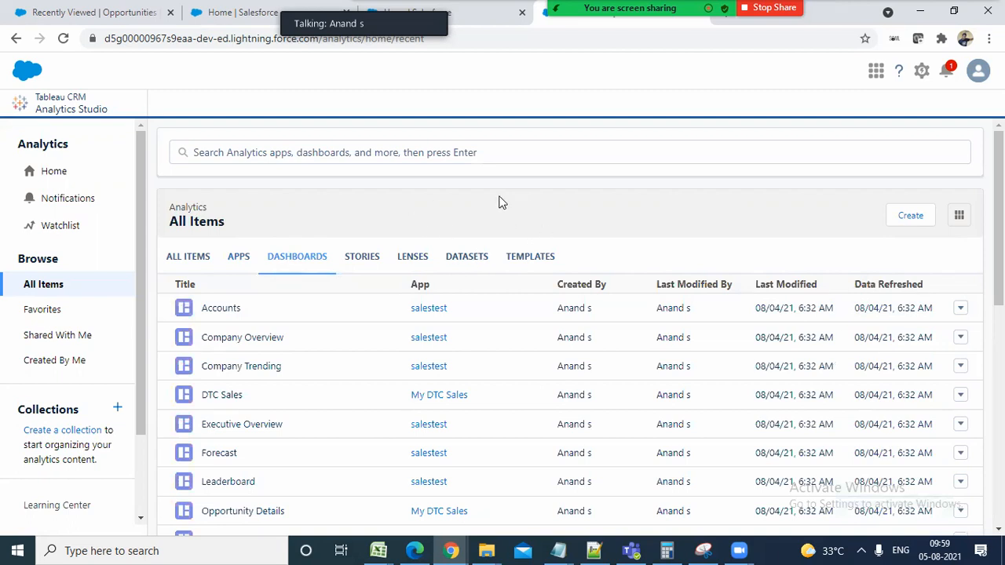
# Browse the stories, dashboards, lenses and datasets lists in All Items, and return to the apps list.
pyautogui.click(357, 257)
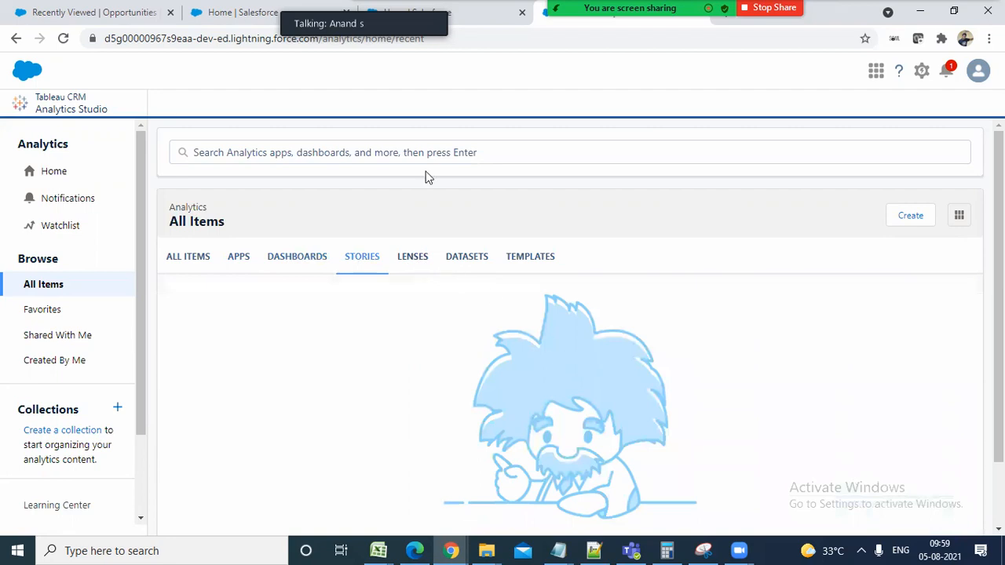
pyautogui.click(322, 254)
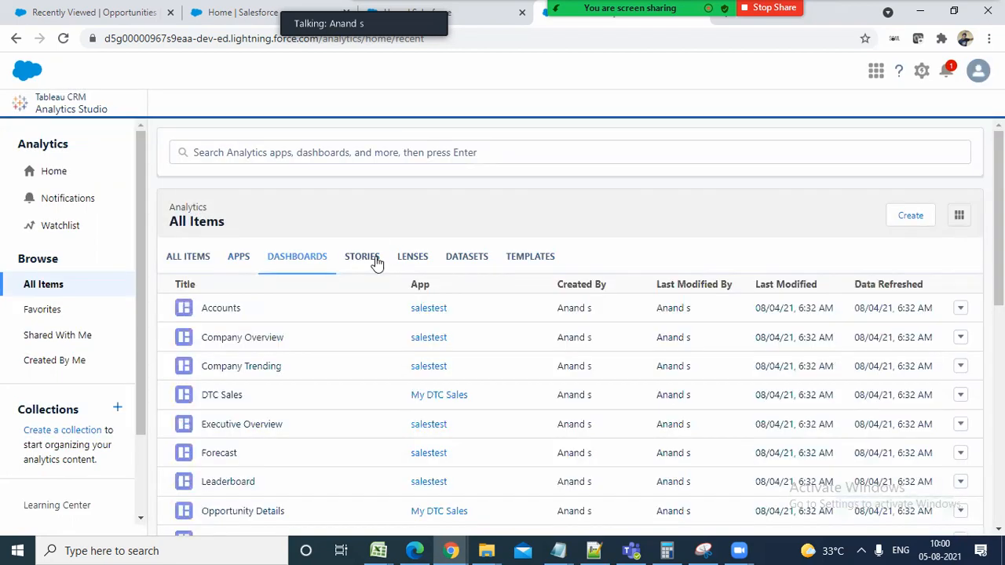
pyautogui.click(375, 259)
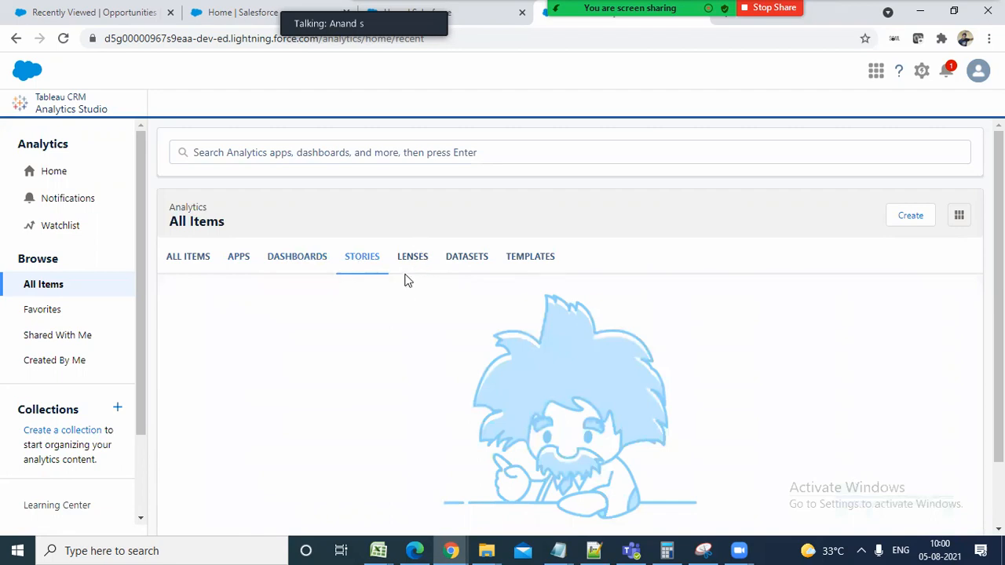
pyautogui.click(410, 267)
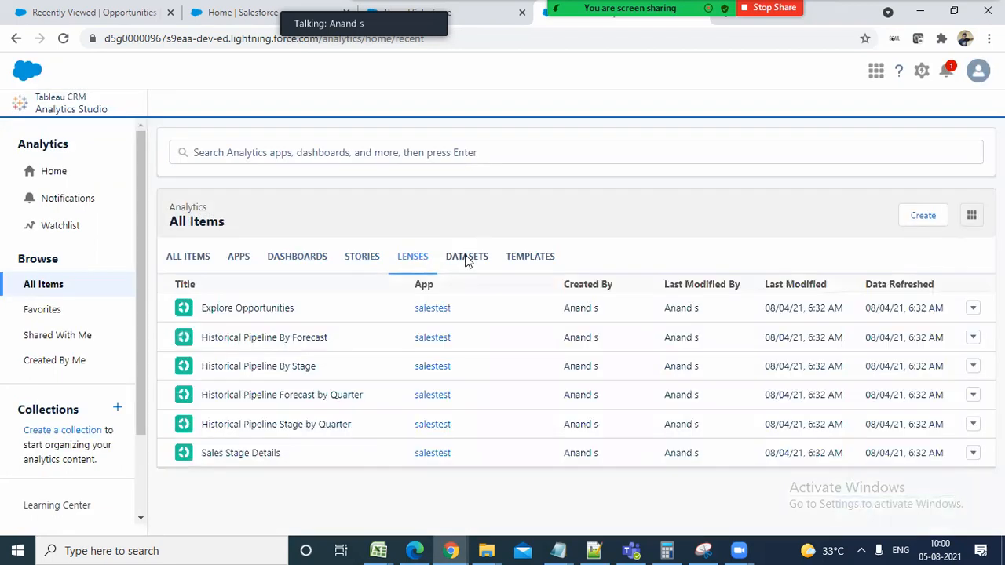
pyautogui.click(466, 257)
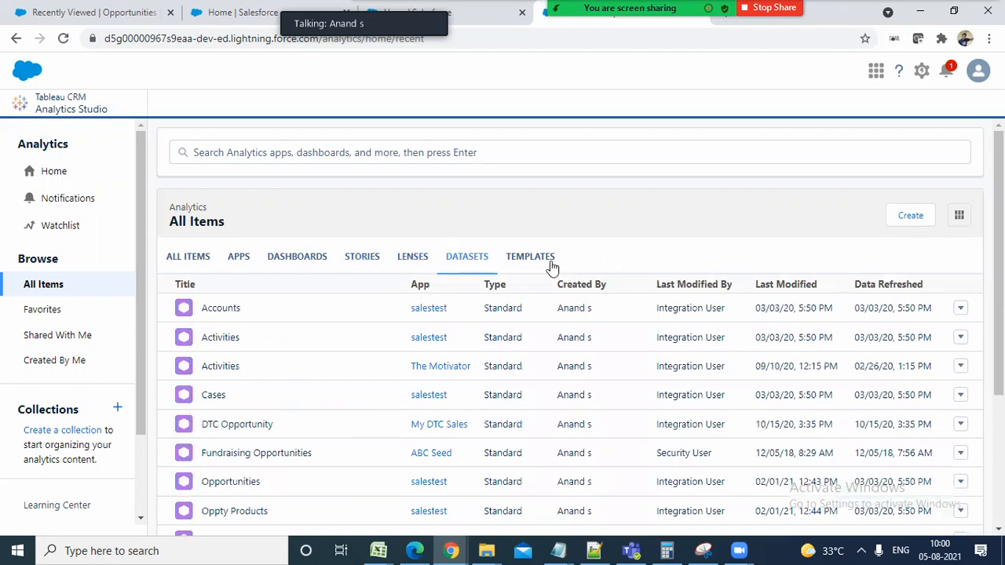
pyautogui.click(424, 253)
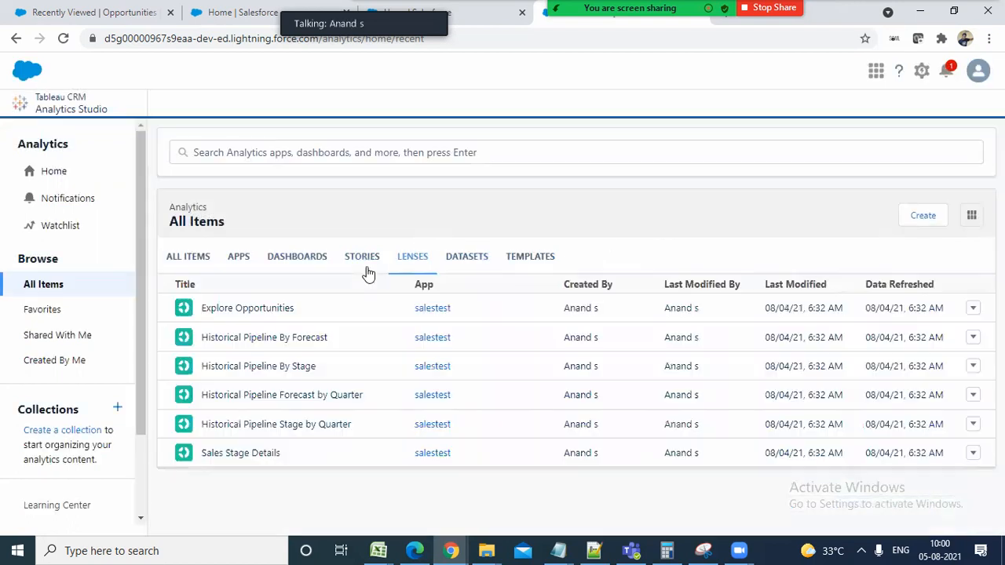
pyautogui.click(365, 265)
pyautogui.click(322, 267)
pyautogui.click(237, 256)
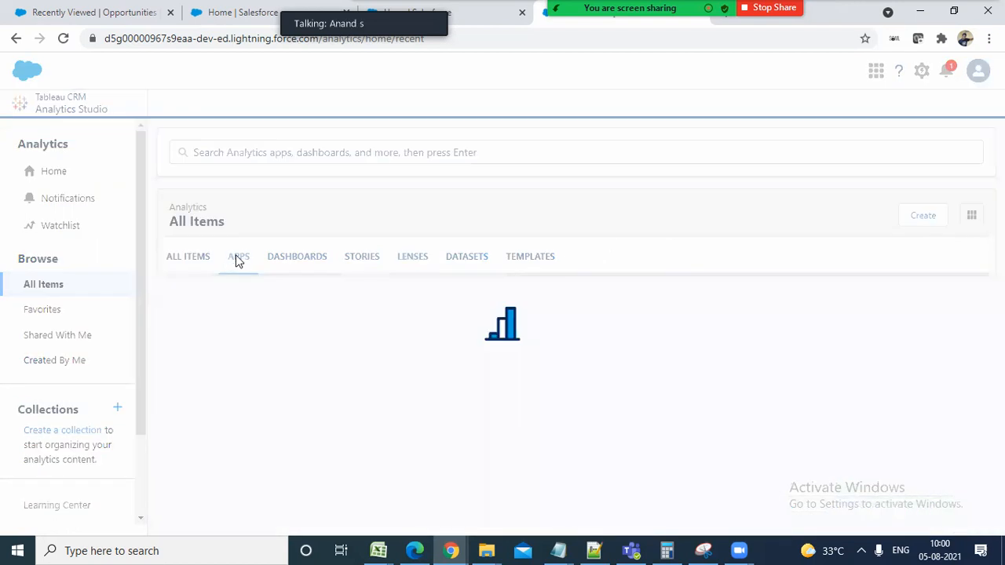
pyautogui.click(191, 259)
pyautogui.click(405, 261)
pyautogui.click(463, 257)
pyautogui.click(423, 264)
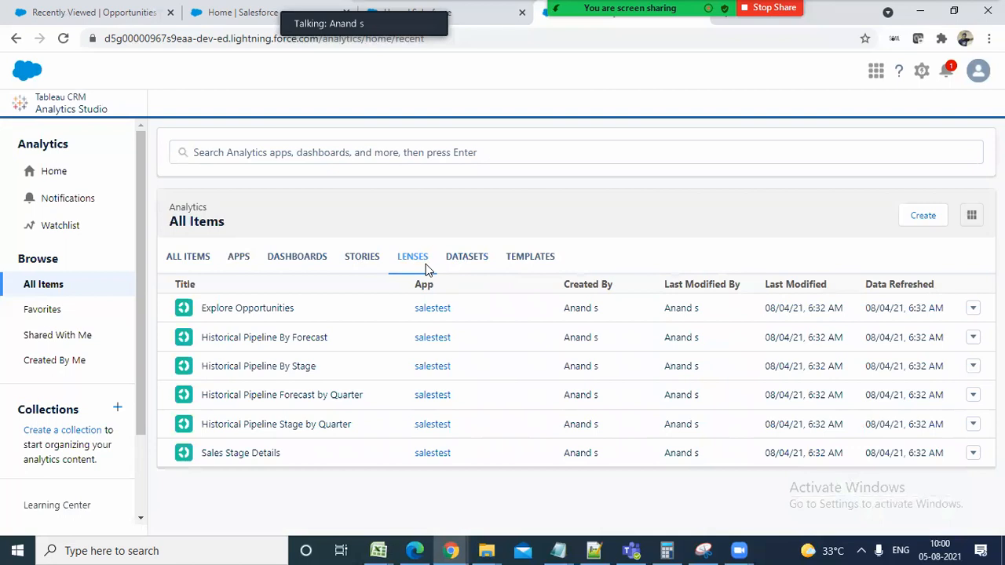
pyautogui.click(368, 260)
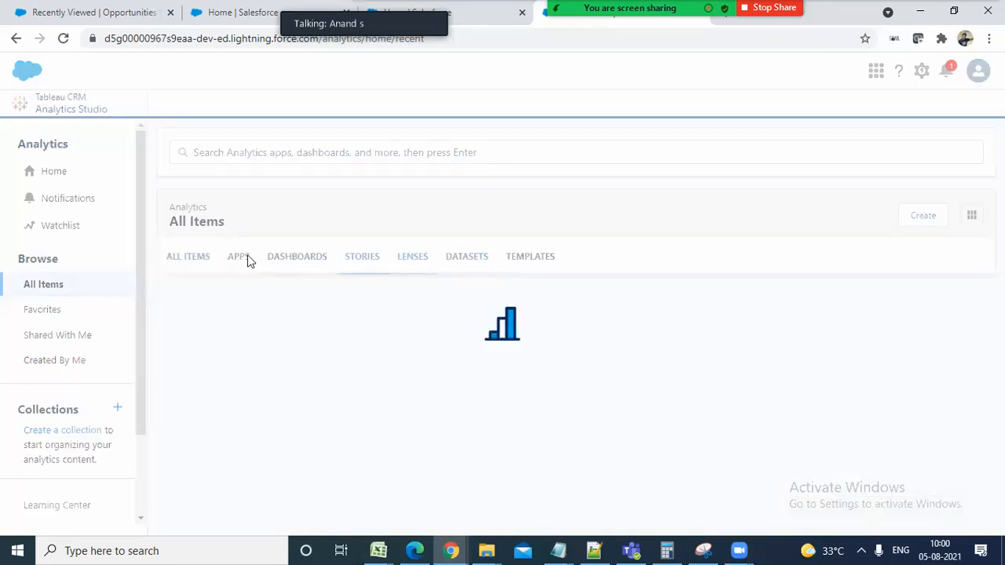
pyautogui.click(245, 259)
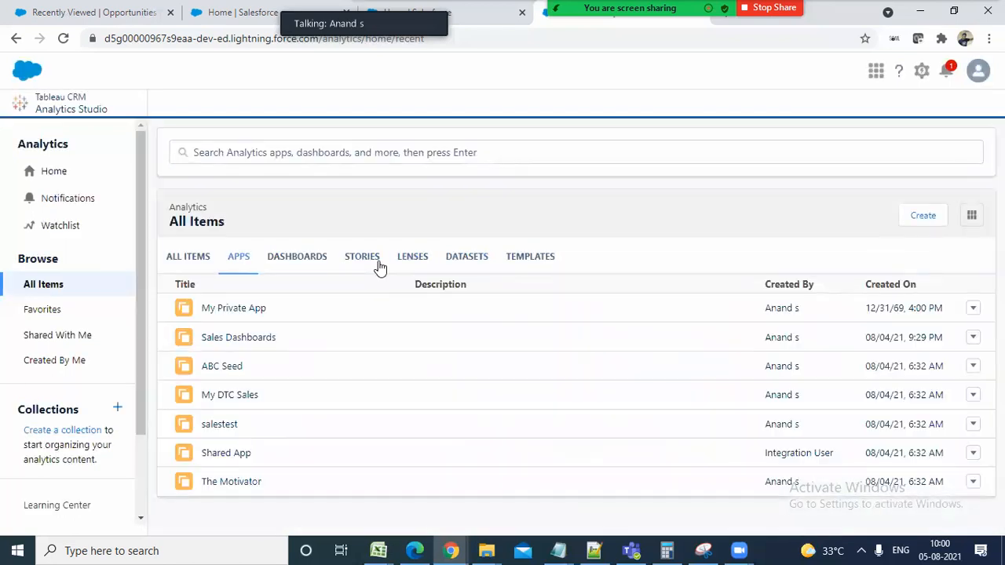
# Switch to Notepad++ and start a second numbered item, 2>, below the org and user creation item.
pyautogui.click(594, 551)
pyautogui.click(453, 232)
pyautogui.press('Return')
pyautogui.write('2>')
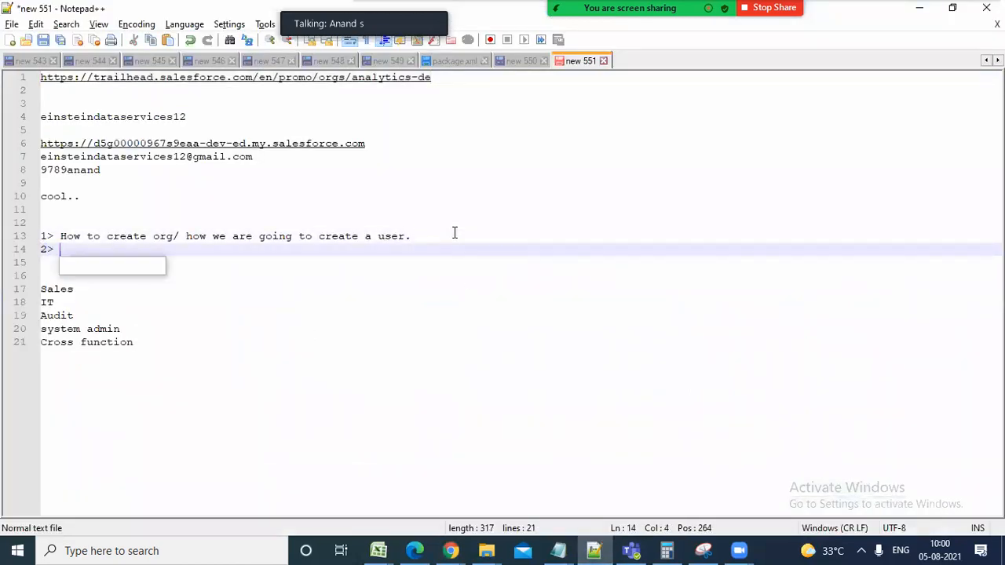
pyautogui.write(' Simple ste')
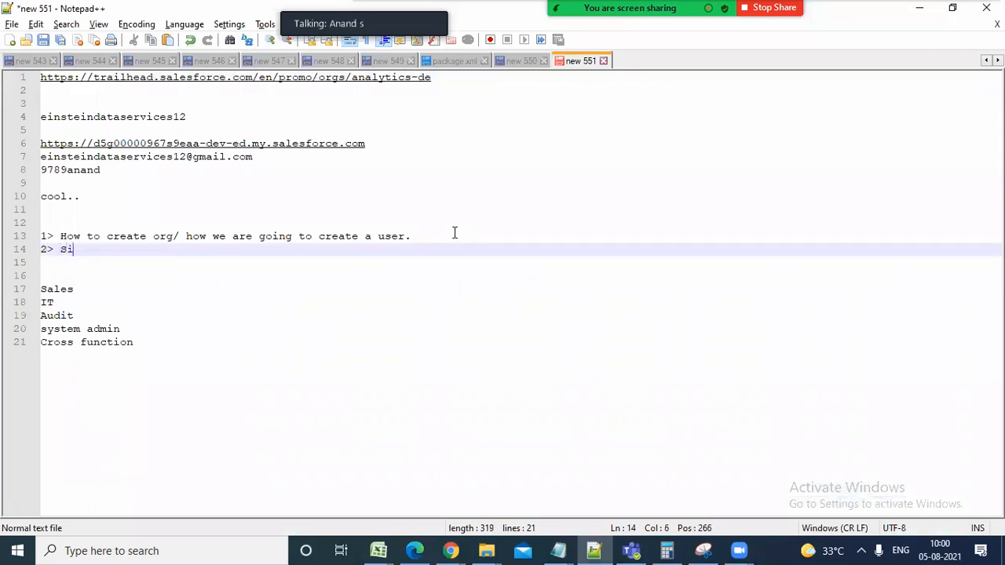
pyautogui.press('BackSpace')
pyautogui.press('BackSpace')
pyautogui.press('BackSpace')
pyautogui.press('BackSpace')
pyautogui.press('BackSpace')
pyautogui.press('BackSpace')
pyautogui.press('BackSpace')
pyautogui.press('BackSpace')
pyautogui.press('BackSpace')
pyautogui.press('BackSpace')
# Write "Create Dataset." as item 2 of the notes and start item 3> on a new line.
pyautogui.write('Create DAte')
pyautogui.press('BackSpace')
pyautogui.press('BackSpace')
pyautogui.write('at')
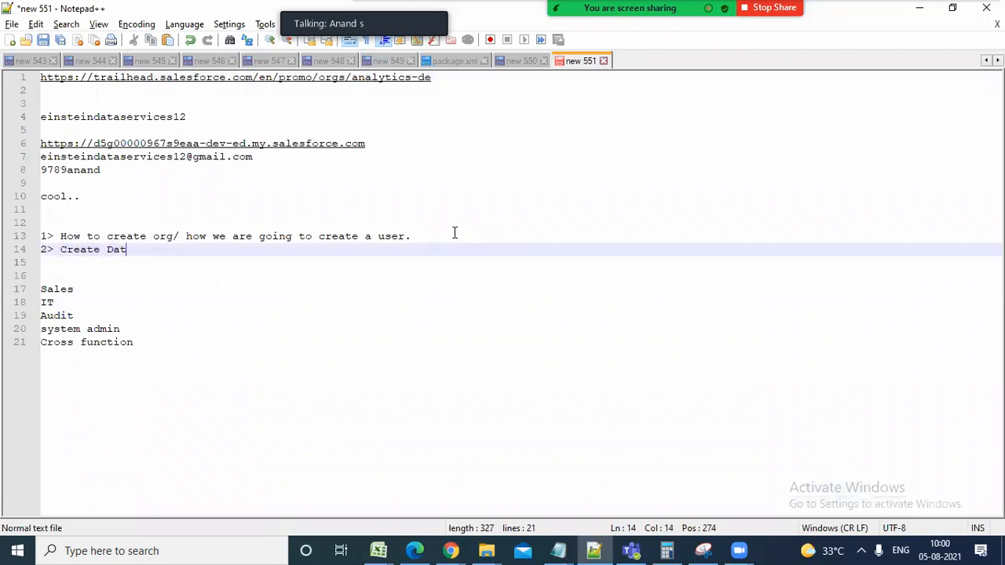
pyautogui.write('set.')
pyautogui.press('Return')
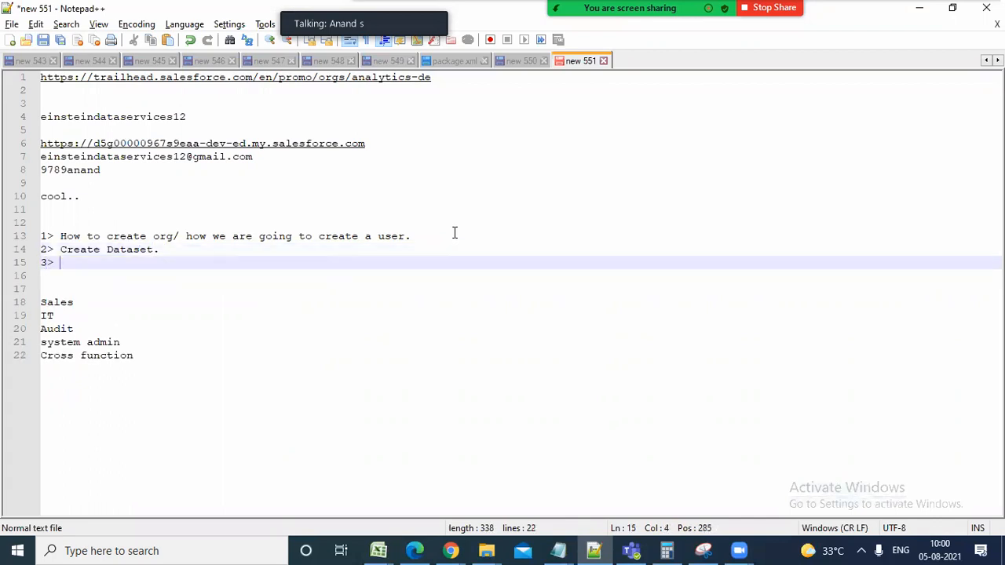
# Extend item 2 of the notes to read "Create Dataset/ Create a simple lense.".
pyautogui.click(182, 250)
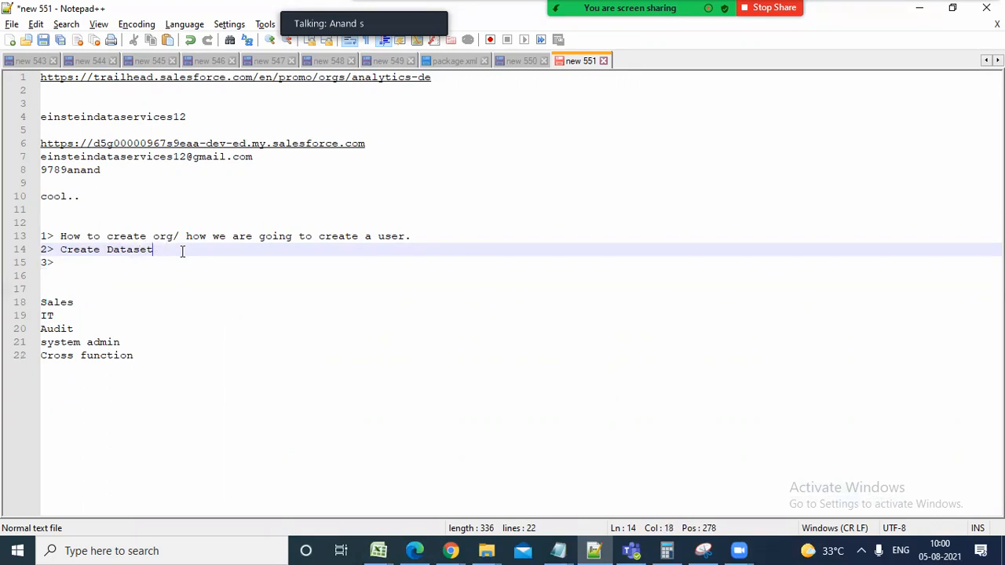
pyautogui.write('/ Create a')
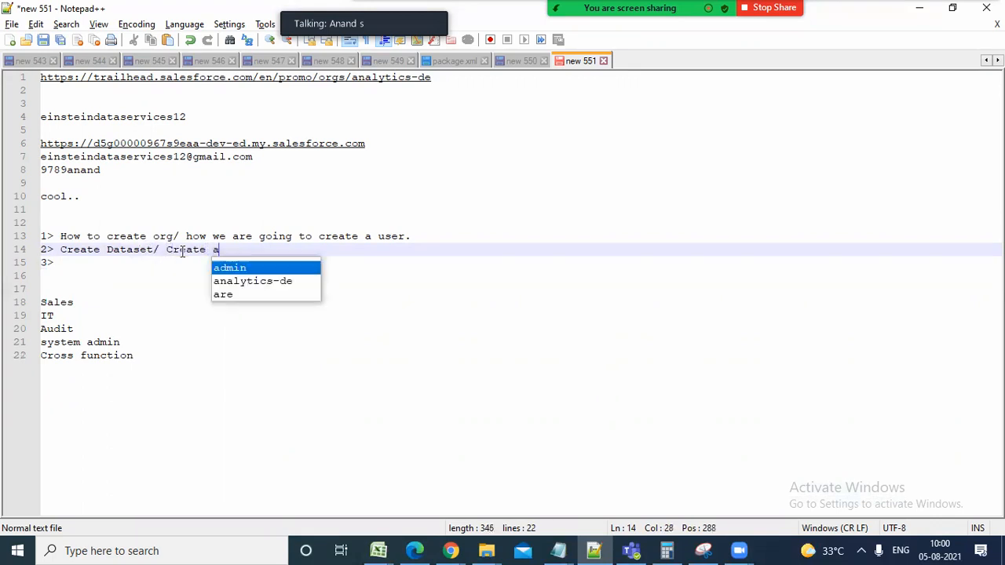
pyautogui.write(' sinple lense.')
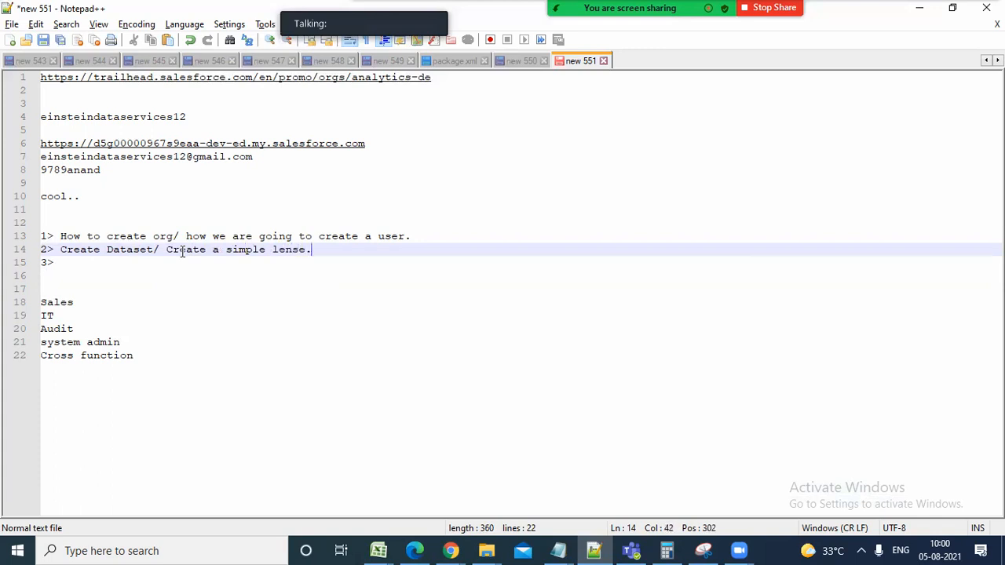
# Highlight item 2 of the notes, and switch to Analytics Studio to list the datasets.
pyautogui.click(142, 264)
pyautogui.moveTo(324, 250); pyautogui.dragTo(30, 248)
pyautogui.click(199, 249)
pyautogui.moveTo(342, 249); pyautogui.dragTo(61, 248)
pyautogui.hotkey('alt', 'Tab')
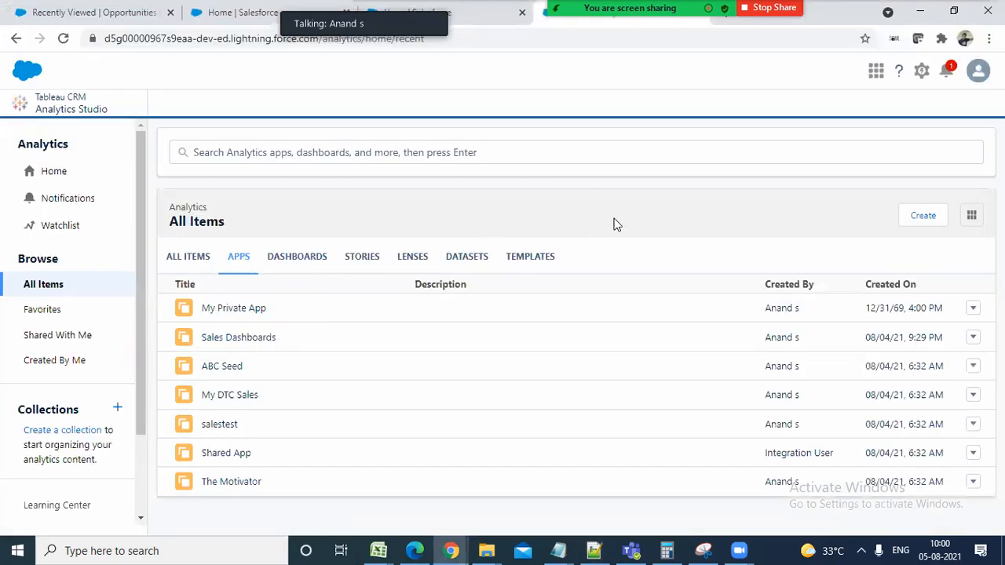
pyautogui.click(467, 256)
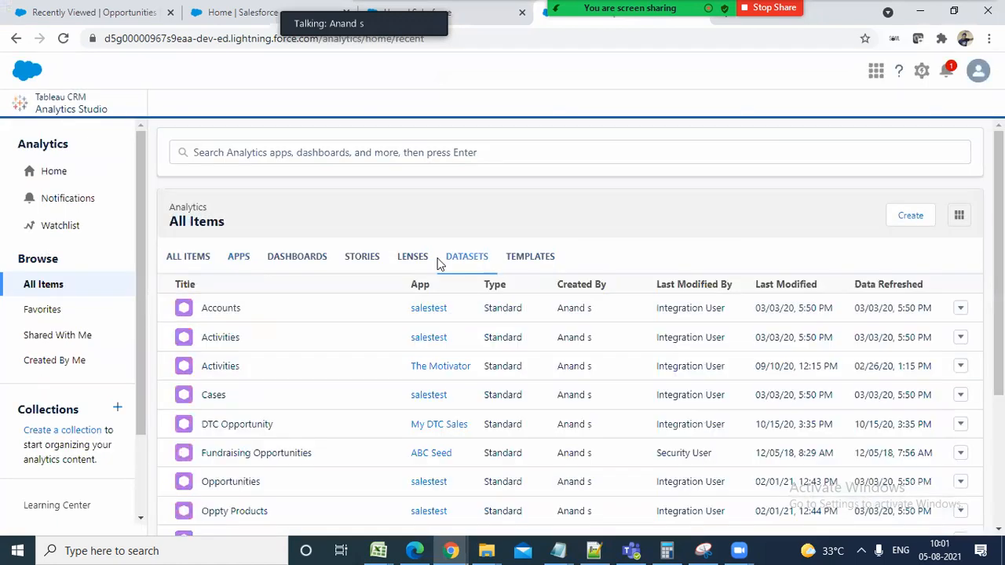
# Return to Notepad++, add blank lines below item 2 and write the sub-item "a. Using CSV upload".
pyautogui.hotkey('alt', 'Tab')
pyautogui.click(353, 251)
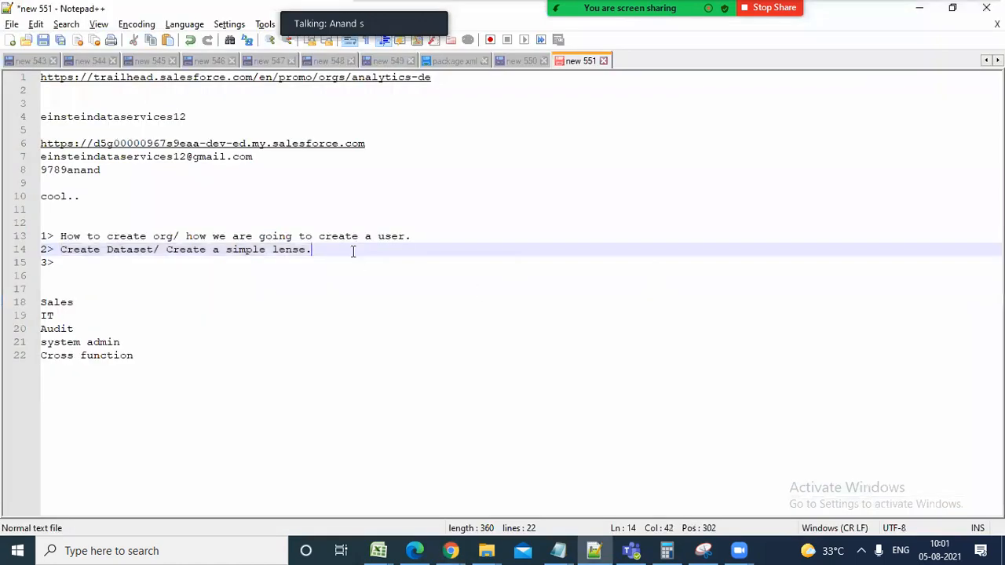
pyautogui.press('Return')
pyautogui.press('Return')
pyautogui.press('Return')
pyautogui.press('Up')
pyautogui.press('Up')
pyautogui.write('3>')
pyautogui.press('BackSpace')
pyautogui.press('BackSpace')
pyautogui.press('BackSpace')
pyautogui.write('a')
pyautogui.press('Escape')
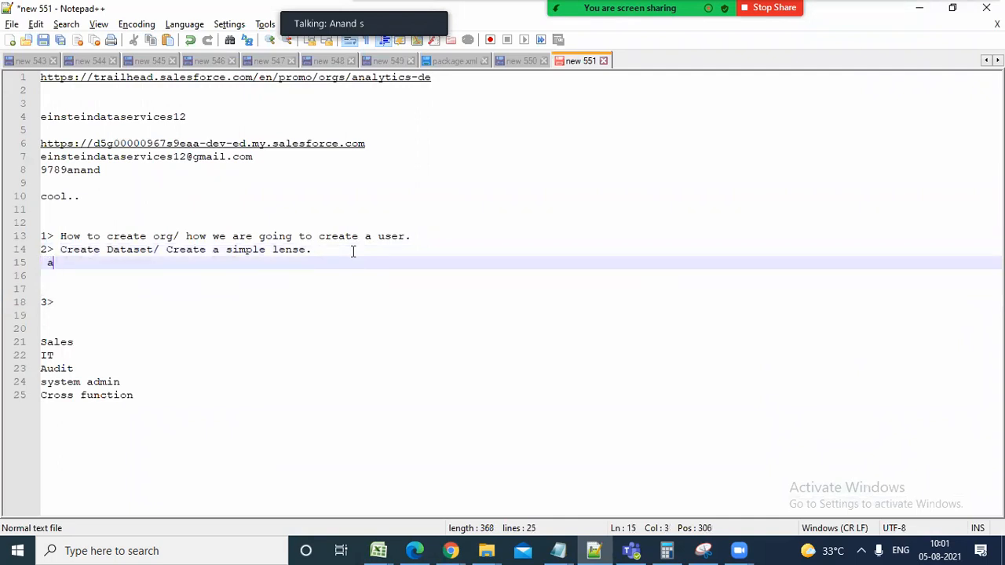
pyautogui.write('. Using ')
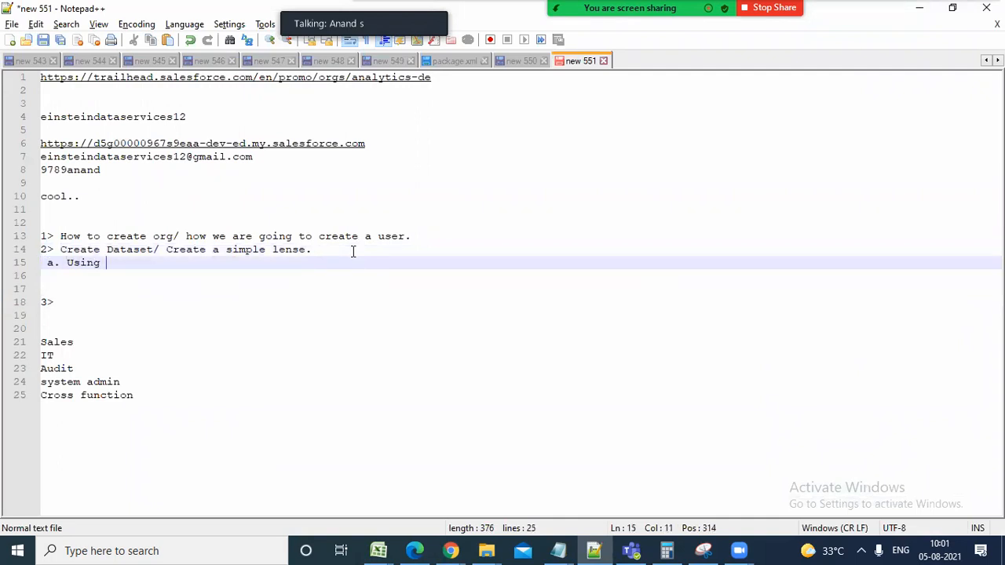
pyautogui.write('CSV upload')
# Add the sub-item "b. Using the dataflow" below the CSV upload line.
pyautogui.press('Return')
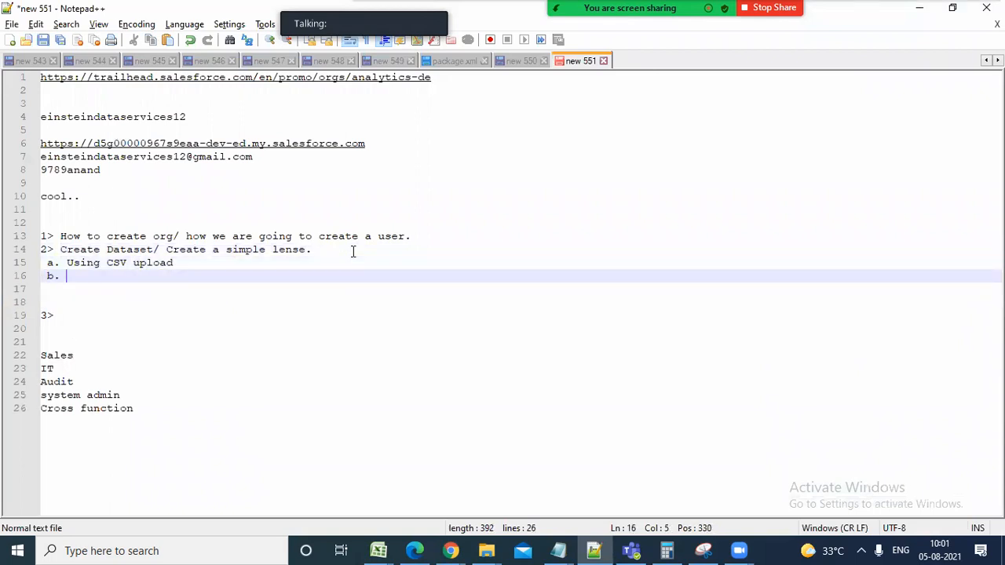
pyautogui.write('b. Using the')
pyautogui.press('BackSpace')
pyautogui.write('ing the dataflow')
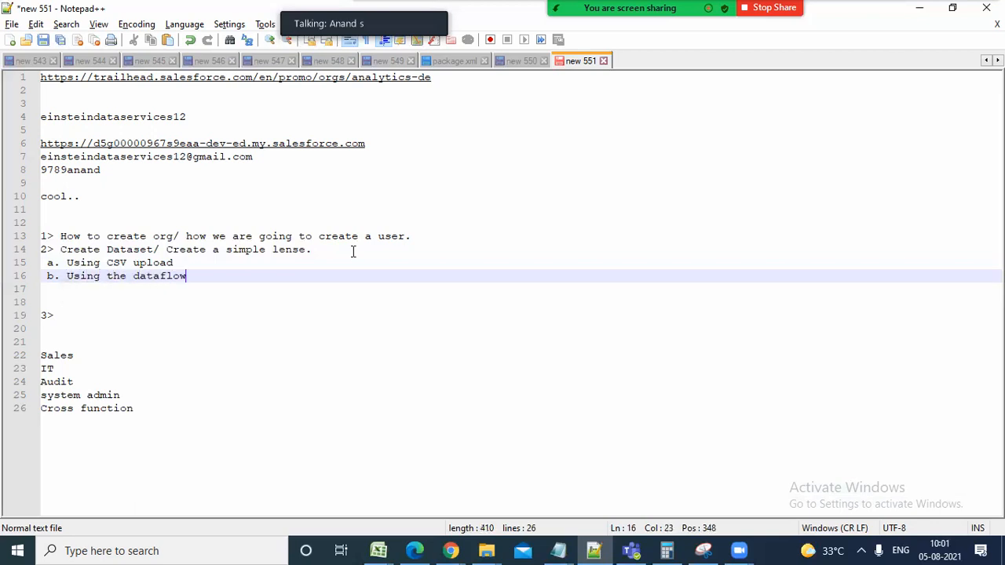
# Add the sub-item "c. Using the Recipe." below the dataflow line.
pyautogui.press('Return')
pyautogui.write('c. ')
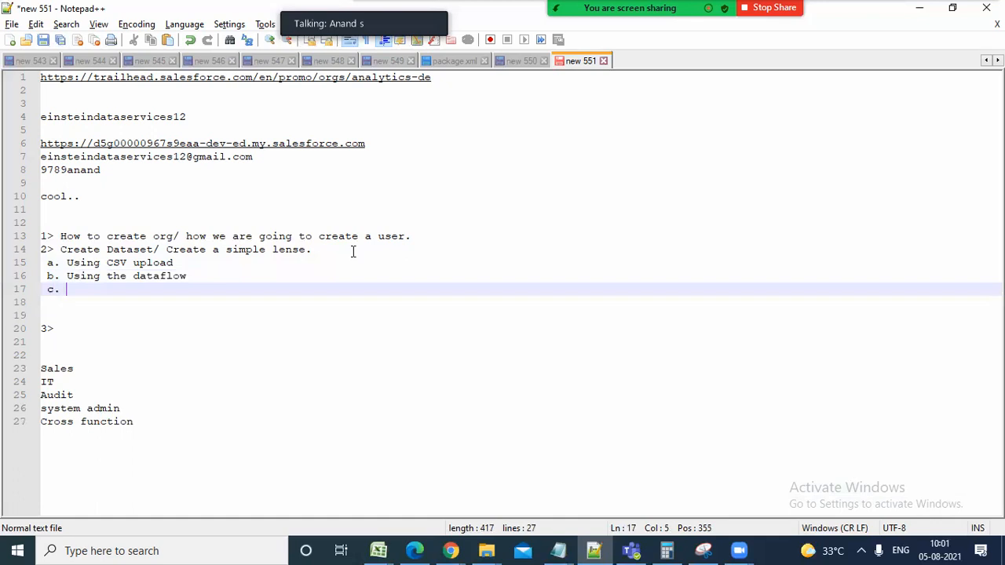
pyautogui.write('Using the RE')
pyautogui.press('BackSpace')
pyautogui.write('ecipe')
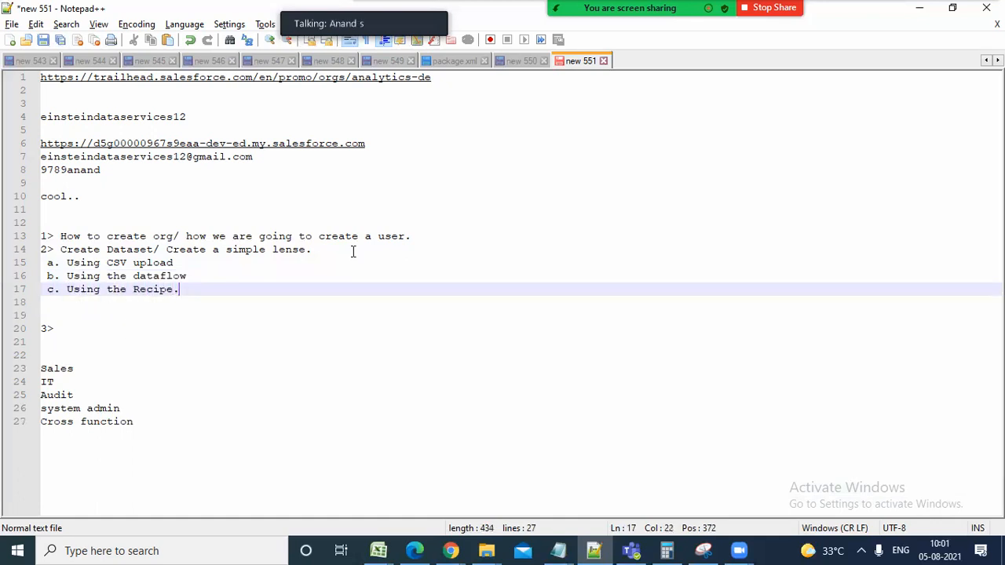
pyautogui.write('.')
# Highlight item 2 and its three sub-items in the notes to review the dataset creation methods.
pyautogui.hotkey('shift', 'Up')
pyautogui.hotkey('shift', 'Up')
pyautogui.hotkey('shift', 'Up')
pyautogui.hotkey('shift', 'Home')
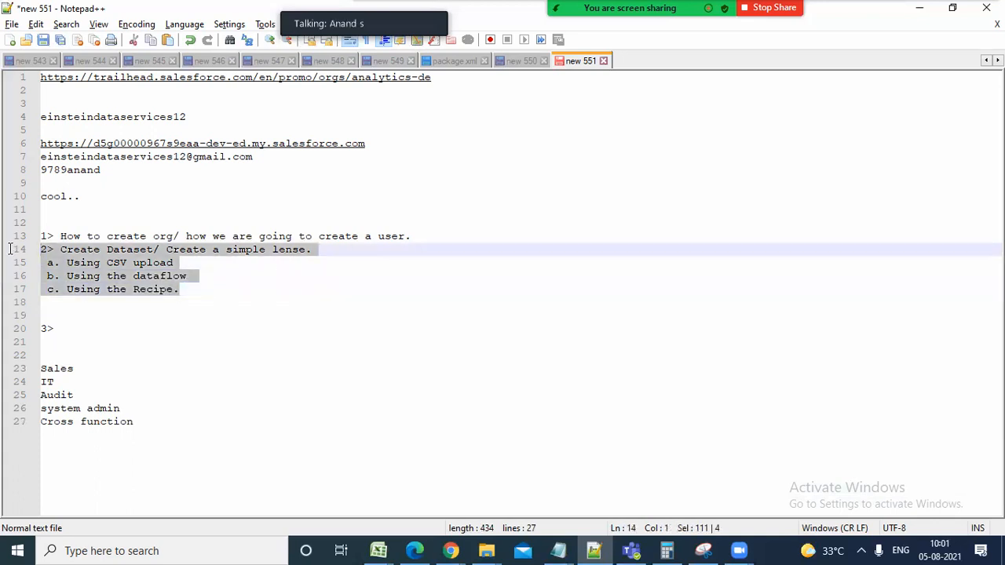
pyautogui.click(249, 314)
pyautogui.click(186, 276)
pyautogui.moveTo(206, 295); pyautogui.dragTo(24, 253)
pyautogui.click(268, 318)
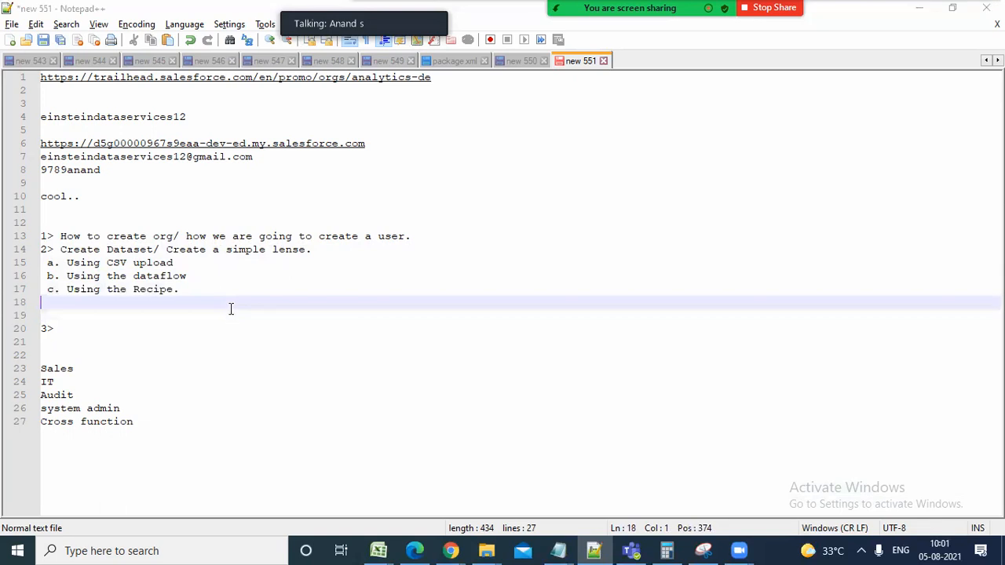
# Switch back to Analytics Studio and look over the datasets list.
pyautogui.hotkey('alt', 'Tab')
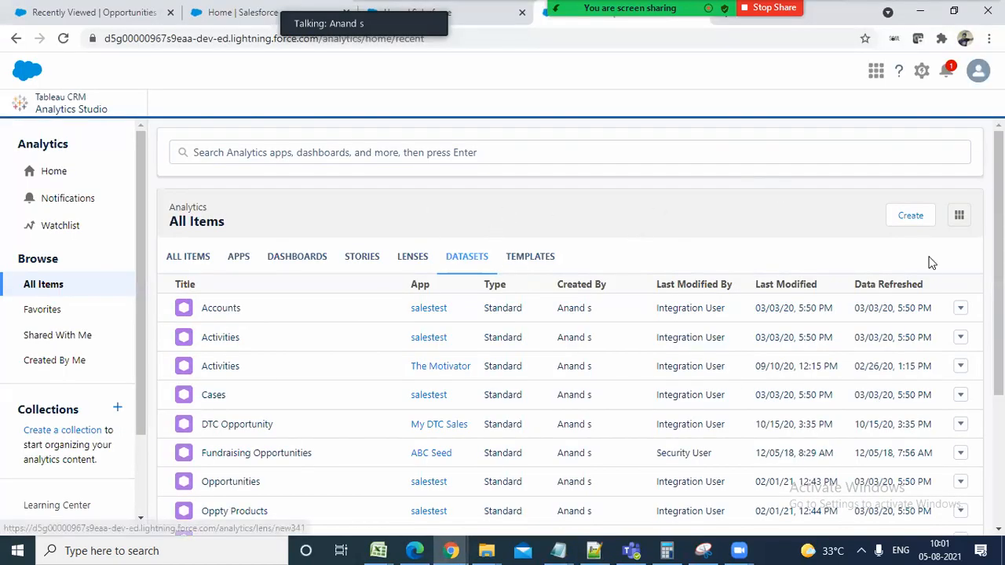
pyautogui.scroll(-2, 959, 246)
pyautogui.scroll(2, 959, 246)
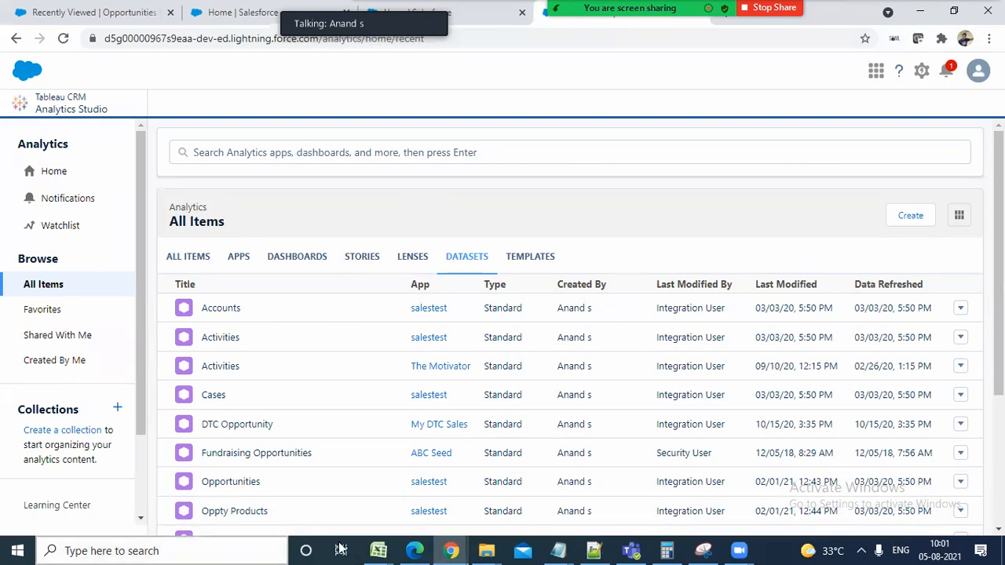
# Search Windows for Excel, launch Microsoft Office Excel 2007 and maximize its window.
pyautogui.click(187, 549)
pyautogui.write('exc')
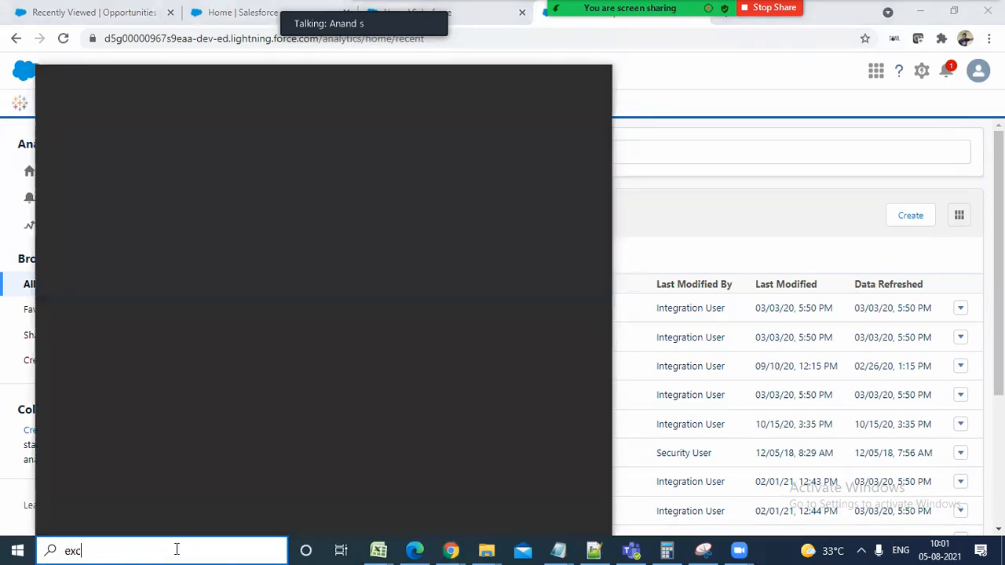
pyautogui.write('el')
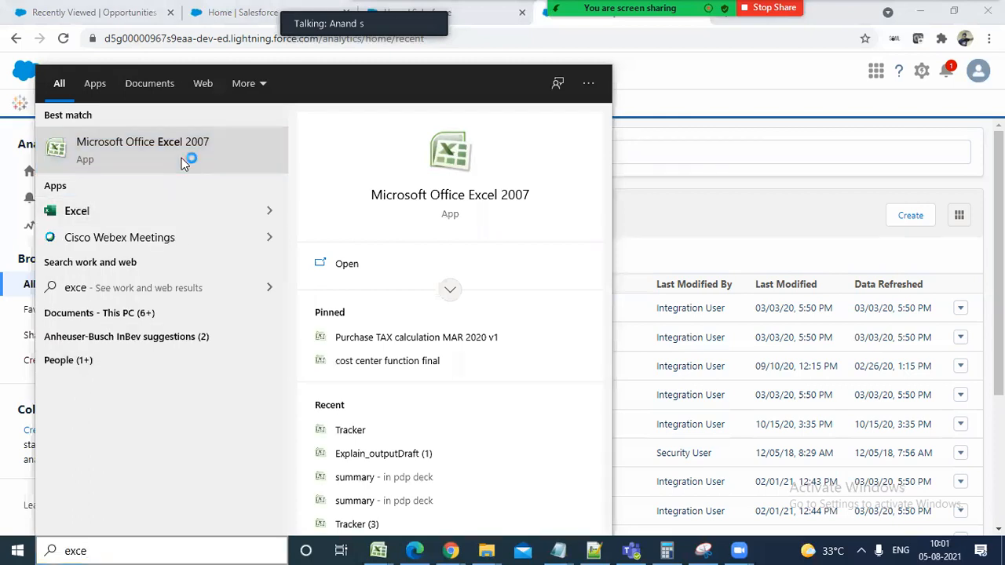
pyautogui.click(181, 157)
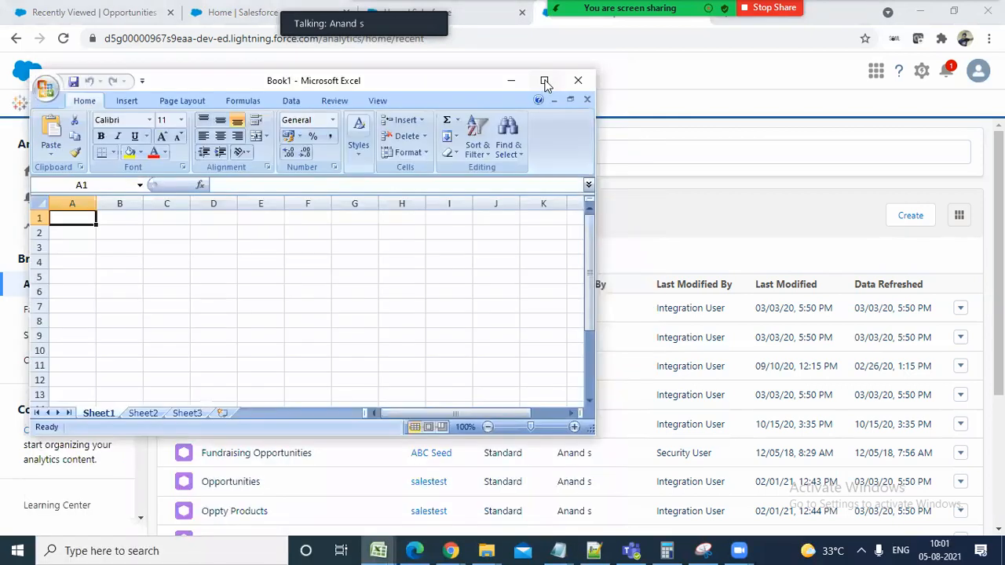
pyautogui.click(548, 84)
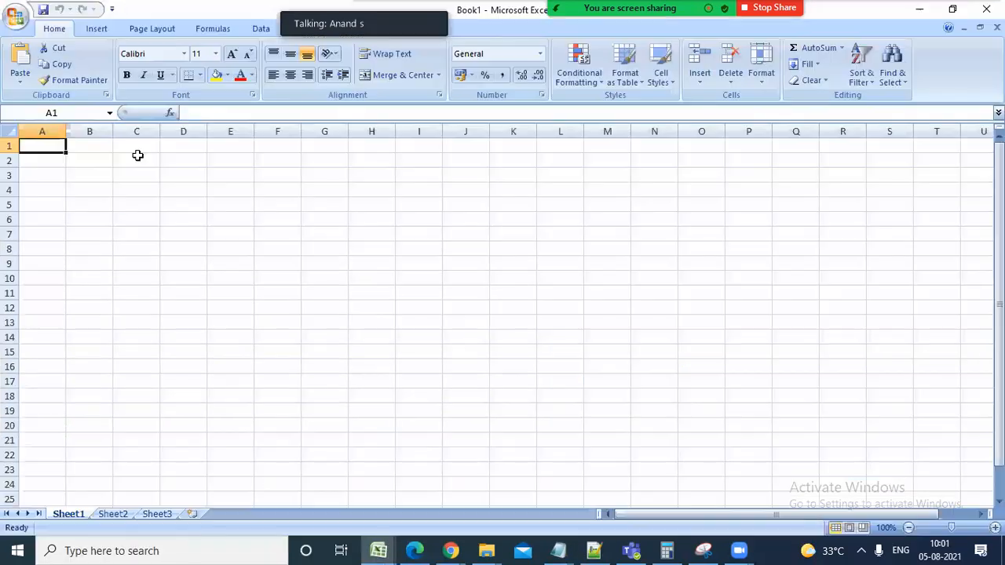
# Enter Azure db in cell B2 and Azure dw in cell B3.
pyautogui.click(78, 161)
pyautogui.write('Az')
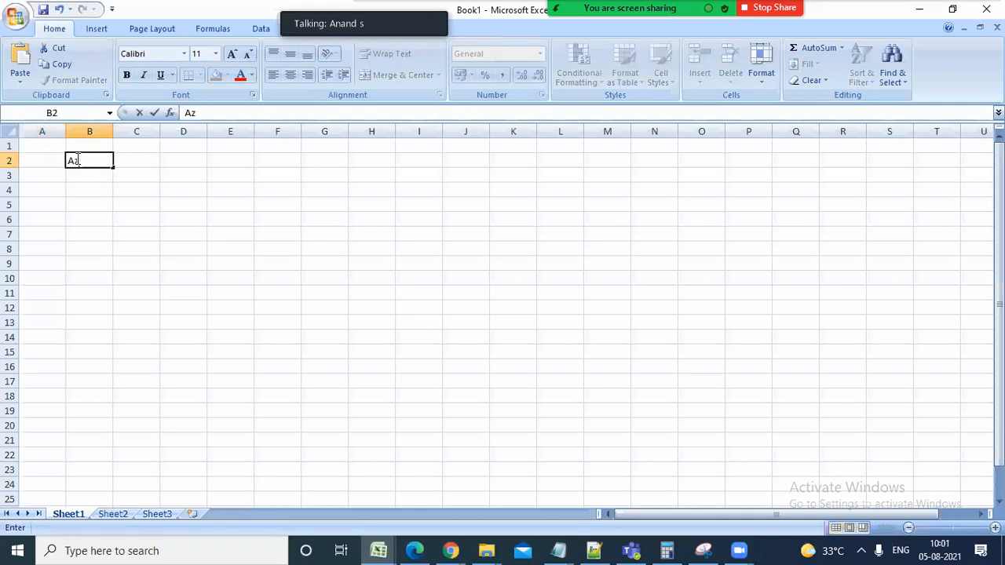
pyautogui.write('ure db')
pyautogui.hotkey('ctrl', 'Return')
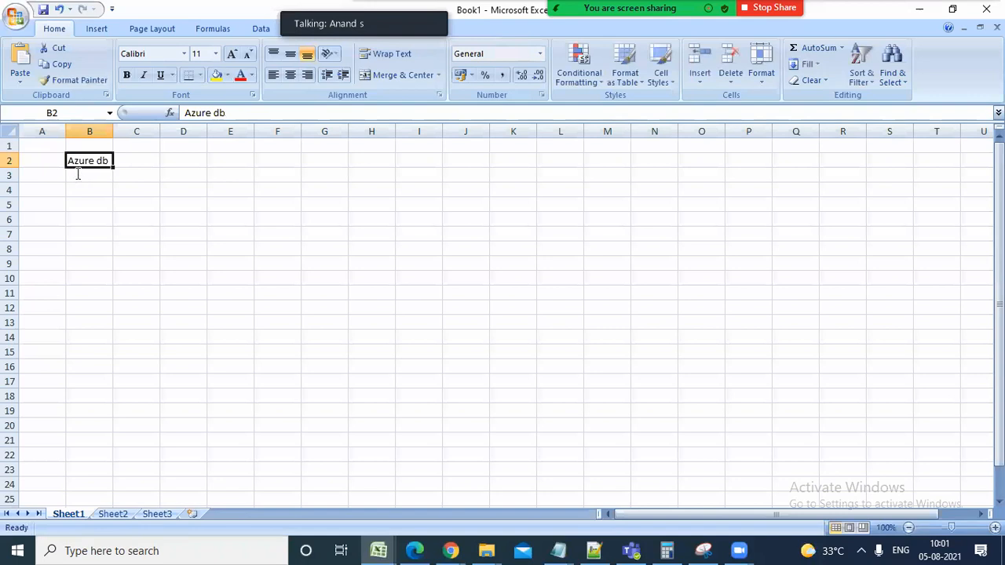
pyautogui.click(78, 176)
pyautogui.write('Azure dw')
pyautogui.press('Return')
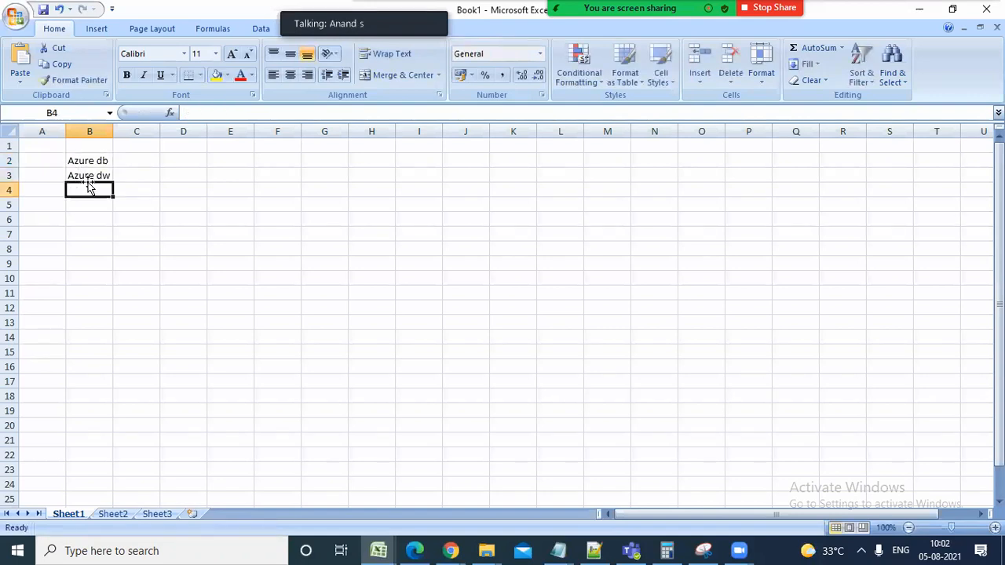
# Move the Azure dw entry down to cell B5 and enter Salesforce in cell B8.
pyautogui.press('Up')
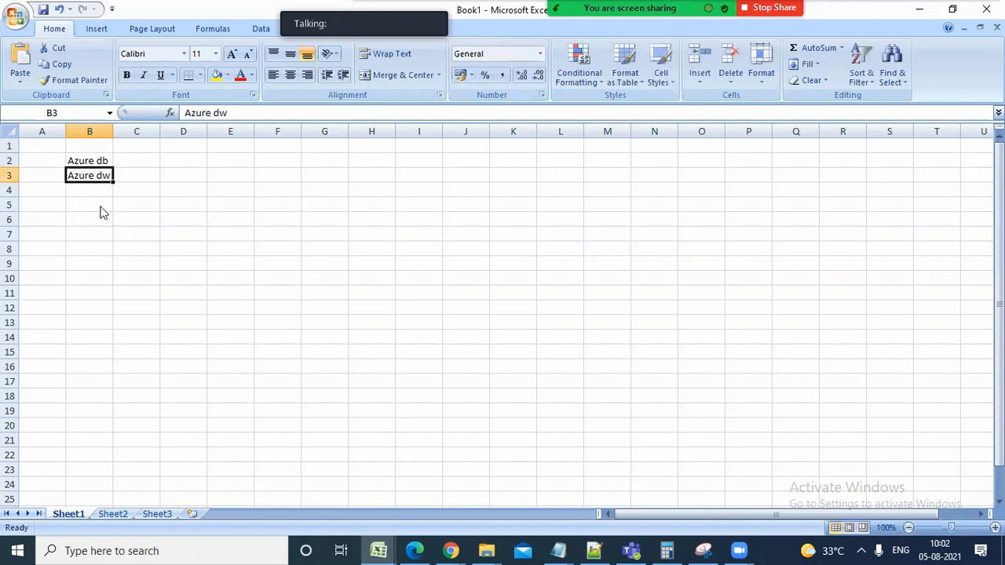
pyautogui.moveTo(99, 182); pyautogui.dragTo(101, 209)
pyautogui.click(96, 243)
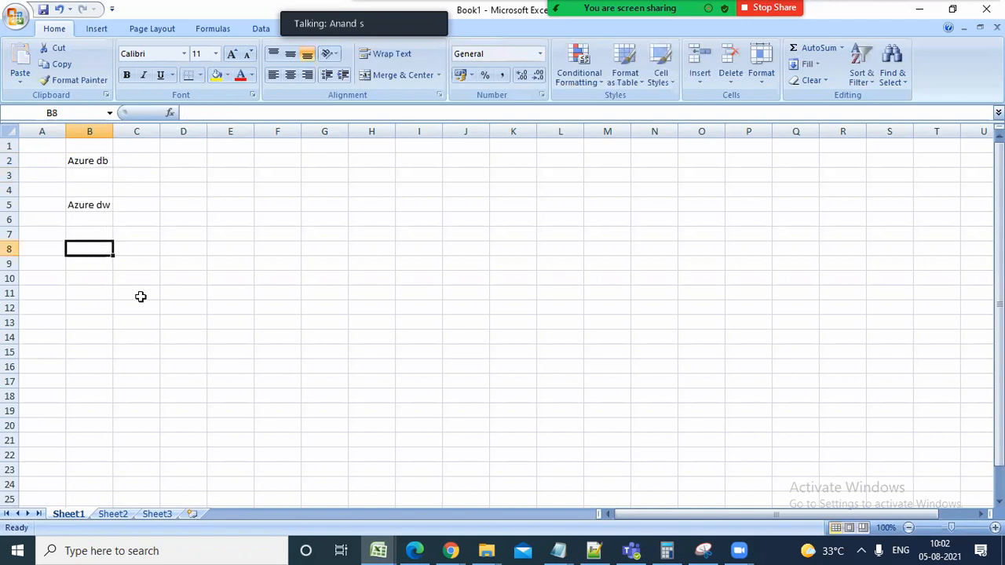
pyautogui.write('Salesforce')
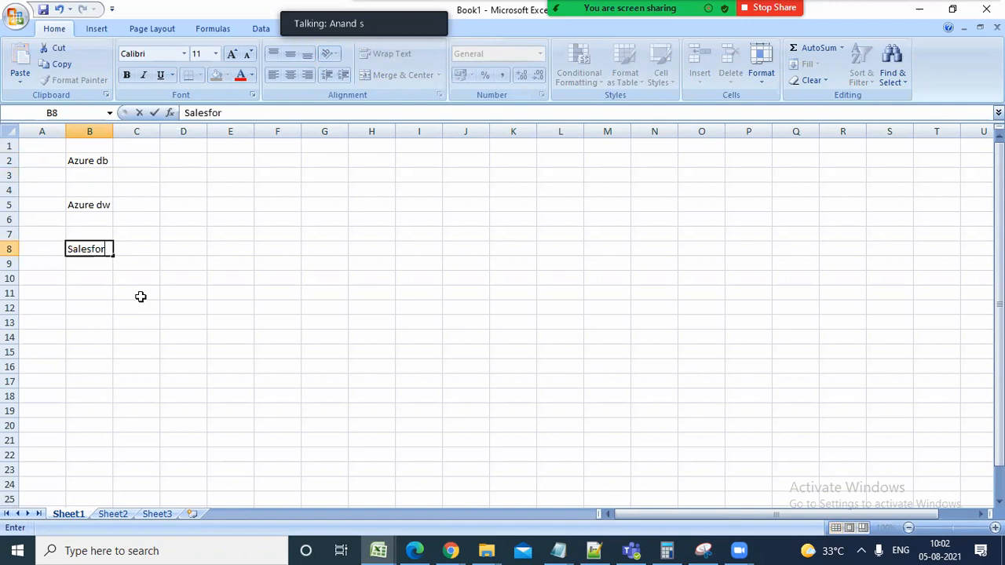
# Widen column B and enter oracle/ Teradata in cell B11.
pyautogui.click(88, 299)
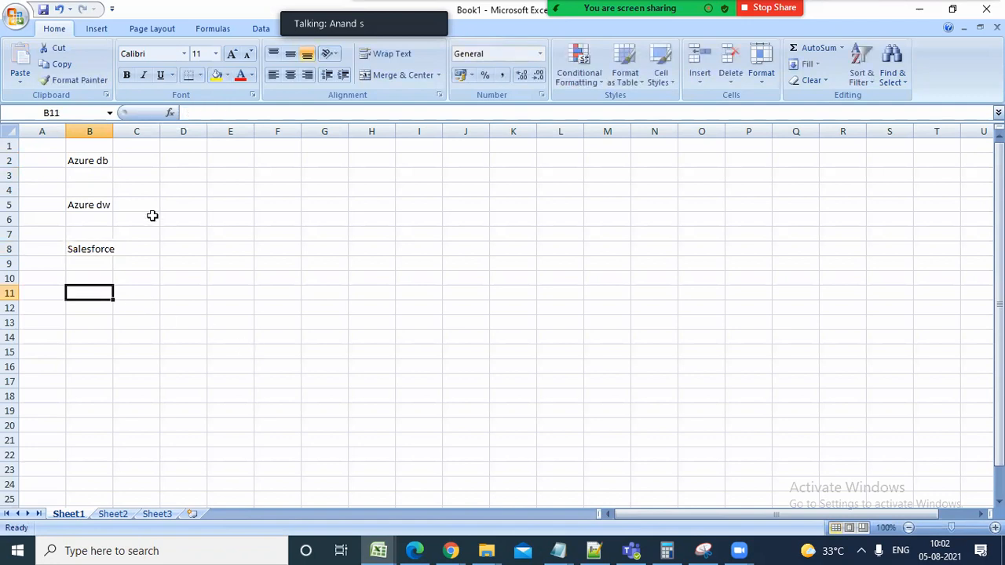
pyautogui.moveTo(112, 131); pyautogui.dragTo(149, 131)
pyautogui.click(99, 284)
pyautogui.doubleClick(105, 289)
pyautogui.write('orac')
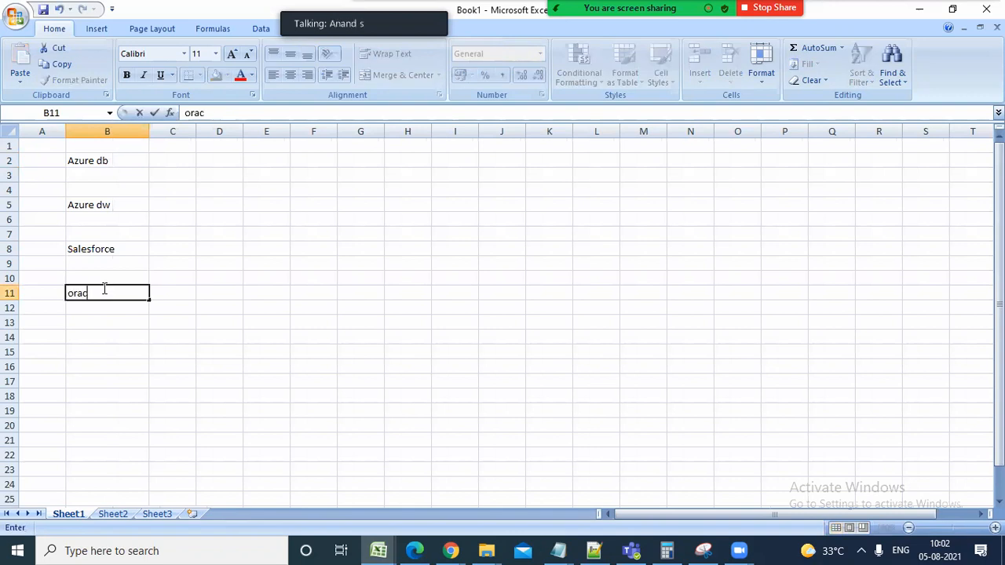
pyautogui.write('le/ Teradata')
# Enter Csv files in cell B14.
pyautogui.click(100, 327)
pyautogui.click(102, 332)
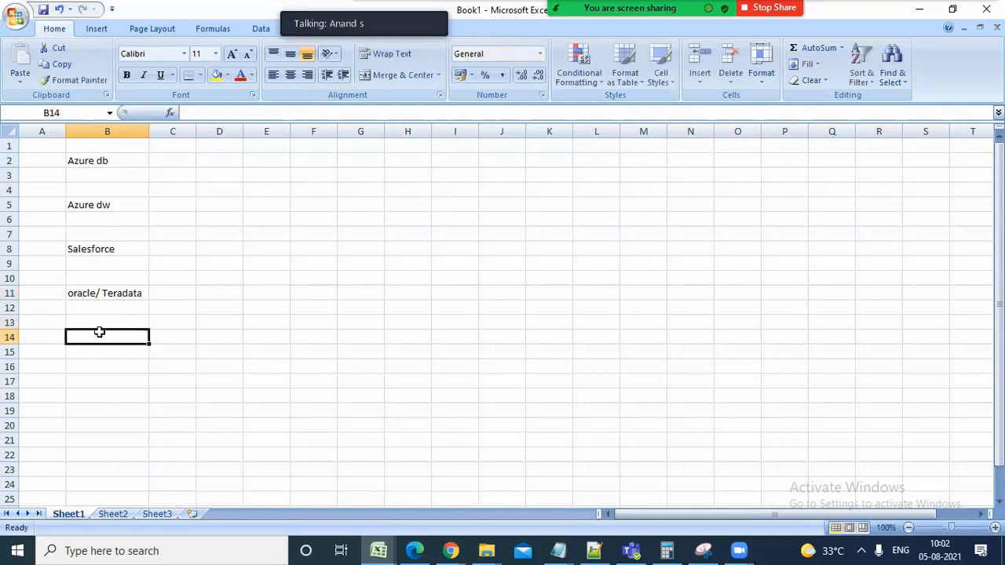
pyautogui.write('Cas')
pyautogui.press('BackSpace')
pyautogui.press('BackSpace')
pyautogui.write('sv files')
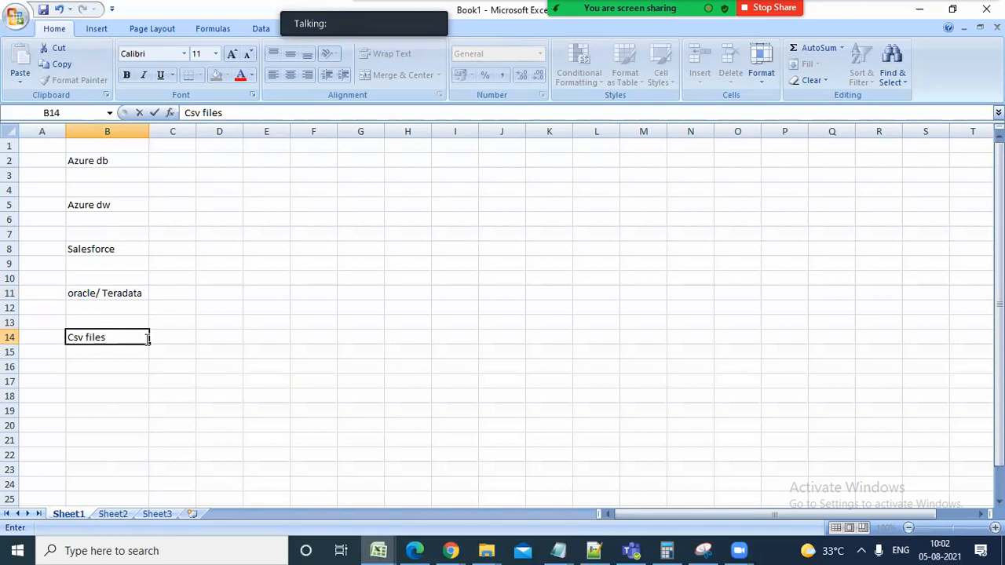
# Enter the heading Source in cell B1 above the list.
pyautogui.click(106, 143)
pyautogui.doubleClick(121, 145)
pyautogui.write('Soru')
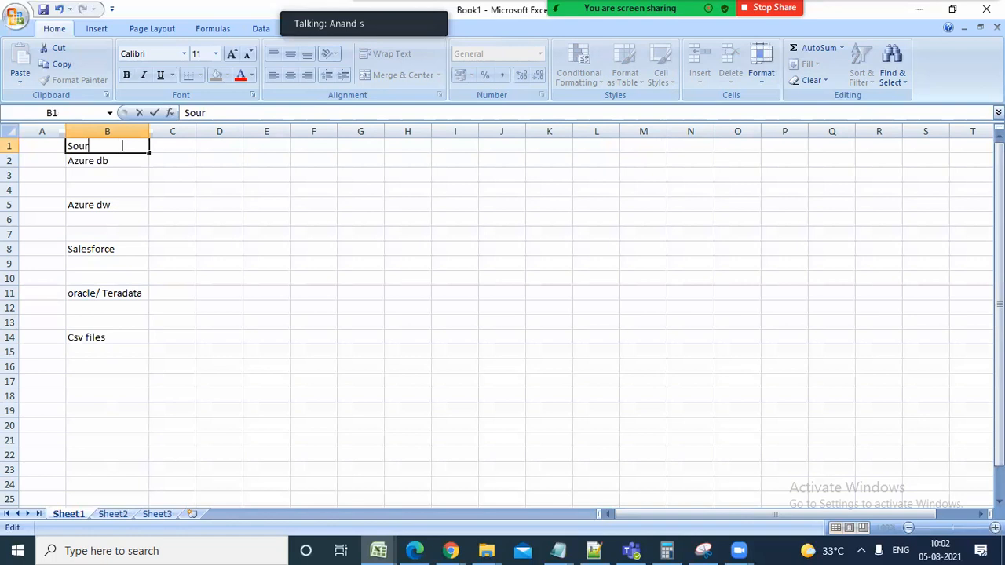
# Go through the listed data sources in column B, from Azure db down to Csv files.
pyautogui.click(119, 164)
pyautogui.press('Down')
pyautogui.press('Down')
pyautogui.press('Down')
pyautogui.press('Down')
pyautogui.press('Down')
pyautogui.press('Down')
pyautogui.moveTo(122, 161); pyautogui.dragTo(120, 316)
pyautogui.click(203, 218)
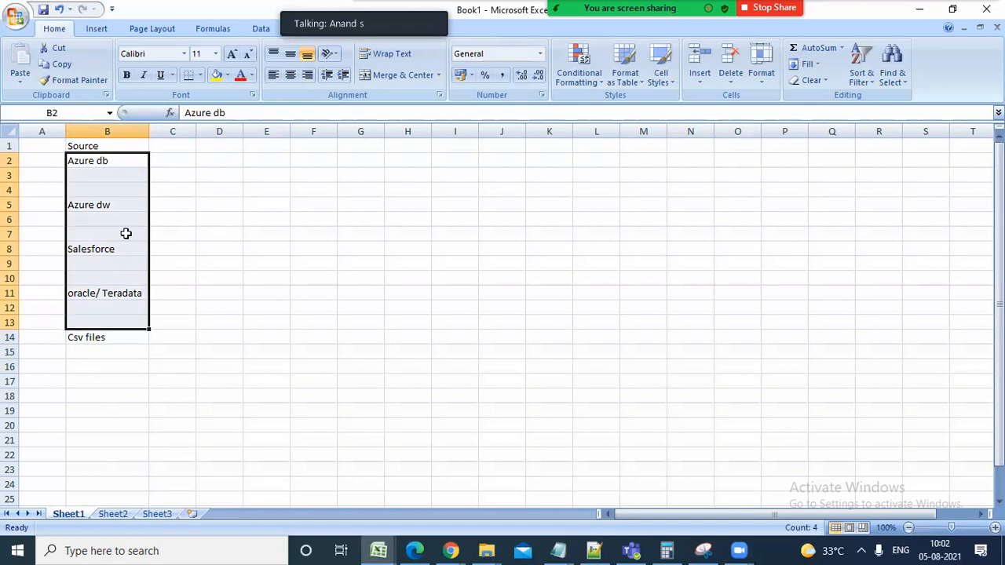
pyautogui.click(120, 189)
pyautogui.click(122, 161)
pyautogui.click(108, 233)
pyautogui.click(126, 192)
pyautogui.click(115, 219)
pyautogui.click(106, 264)
pyautogui.click(109, 366)
pyautogui.click(294, 204)
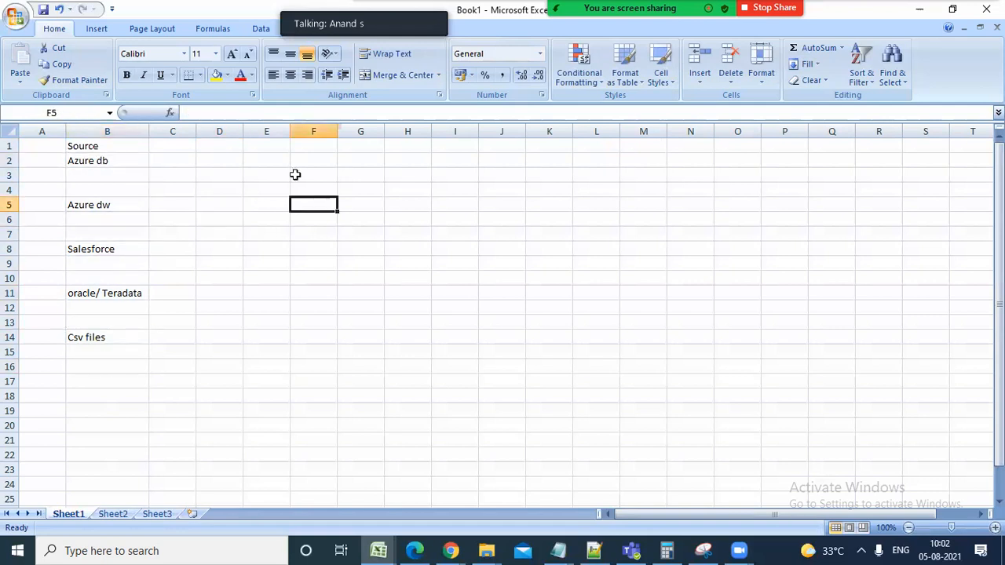
pyautogui.click(425, 76)
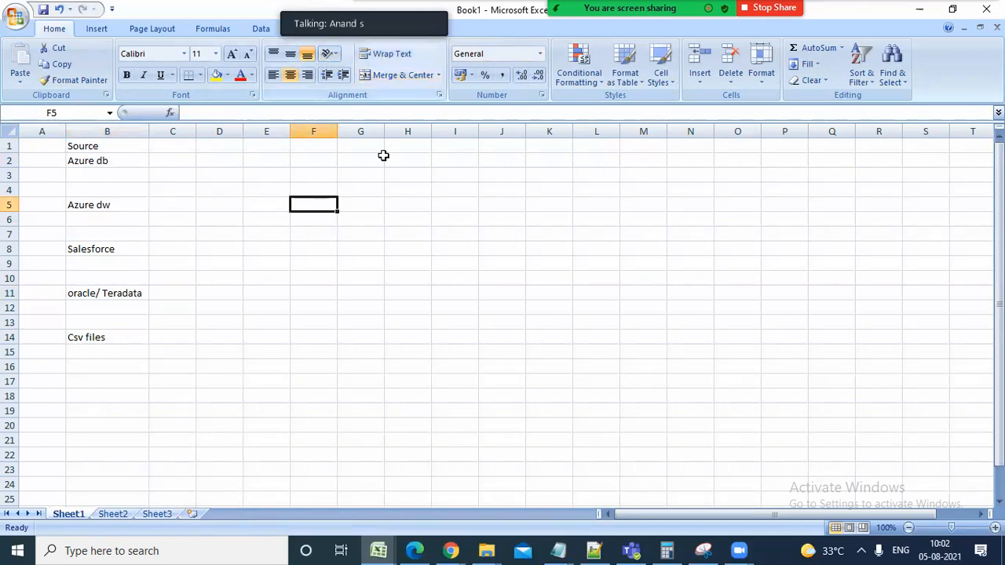
pyautogui.moveTo(228, 188); pyautogui.dragTo(317, 232)
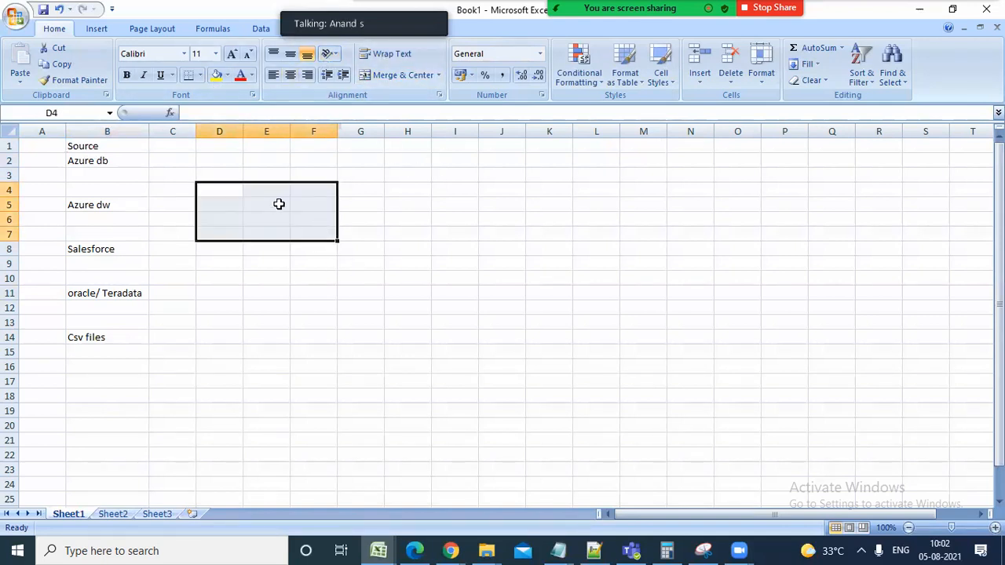
pyautogui.click(279, 204)
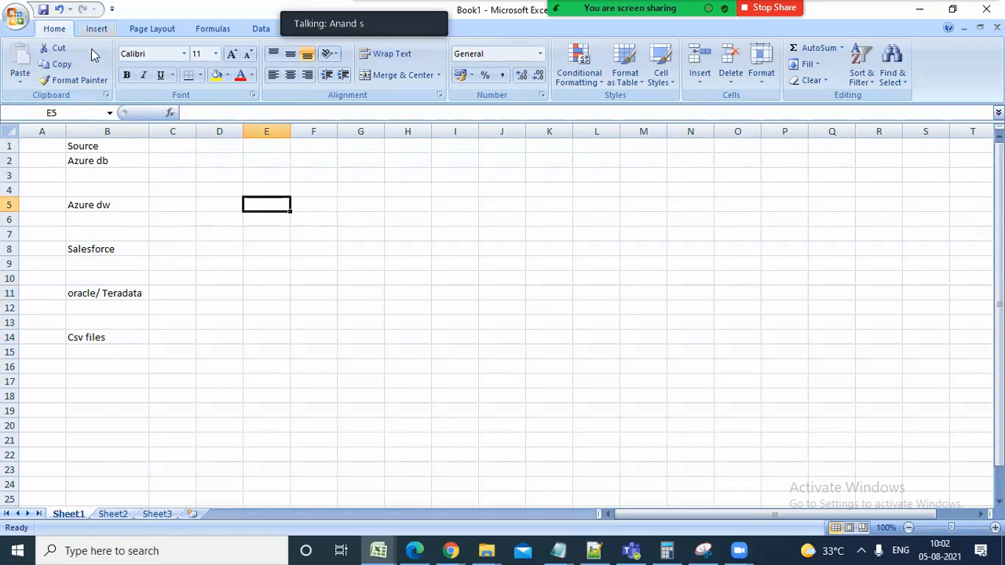
# Dismiss the Zoom meeting notice and draw a rectangle about 6 cm wide and 2.2 cm high across columns D to H beside the source list.
pyautogui.click(97, 28)
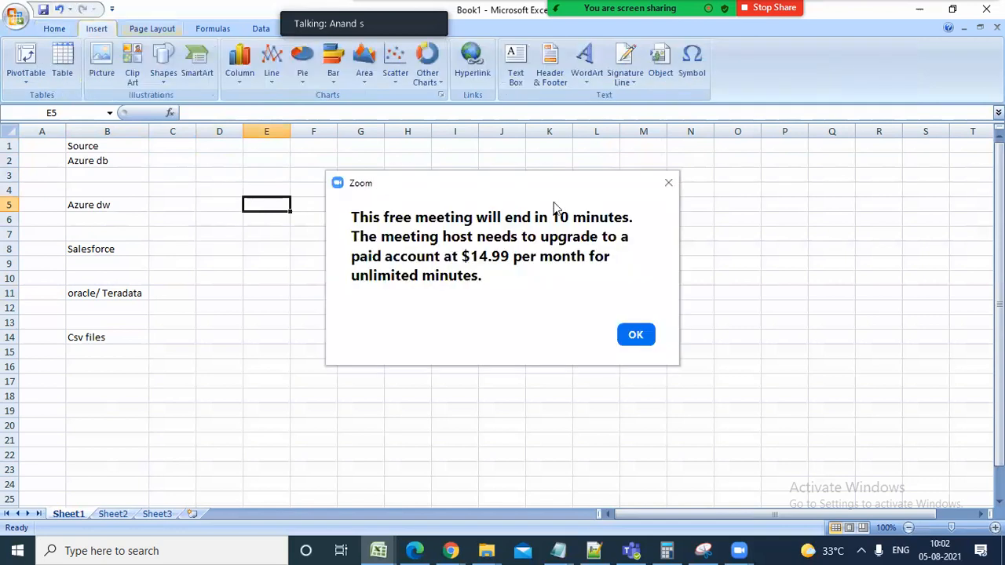
pyautogui.click(667, 185)
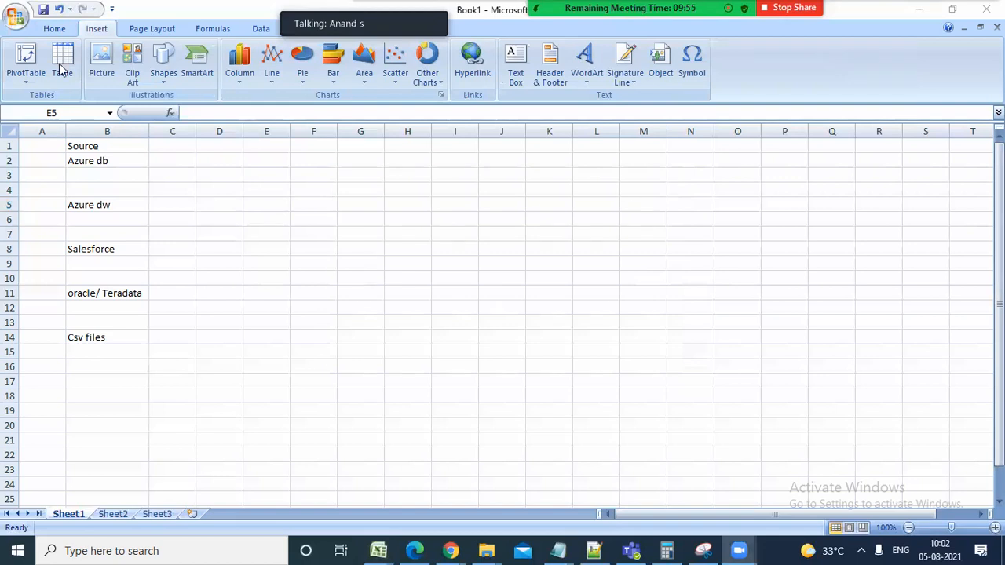
pyautogui.click(150, 32)
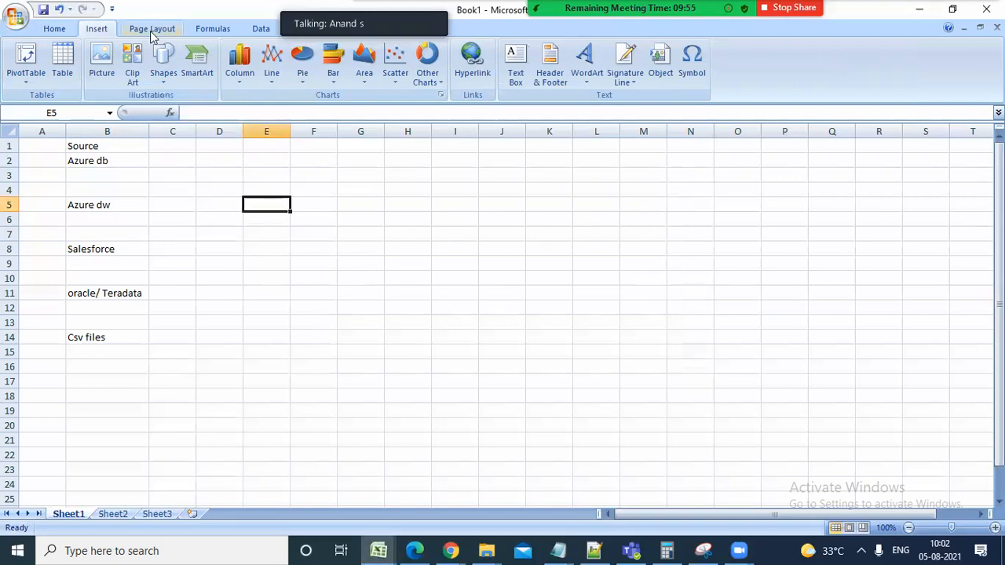
pyautogui.click(165, 83)
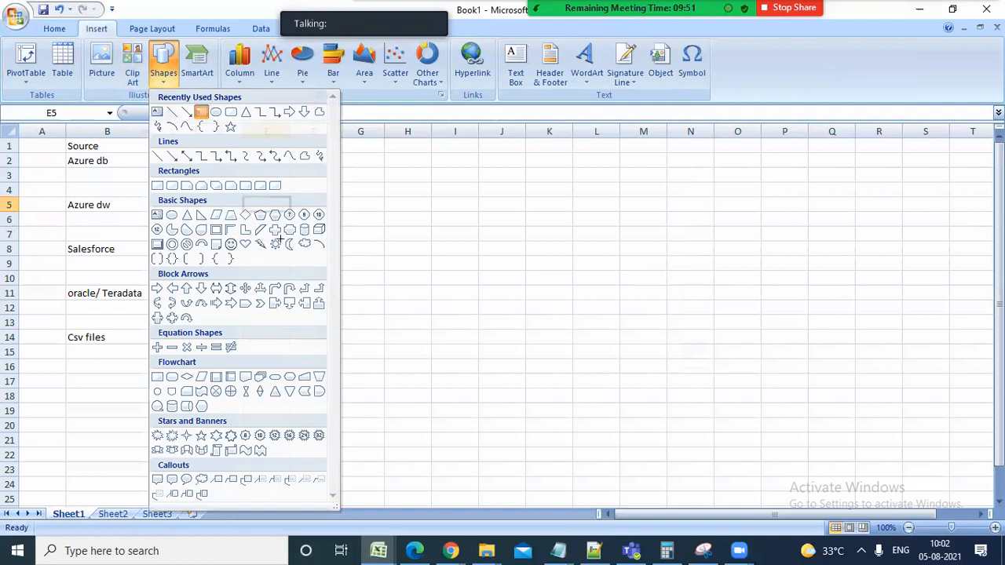
pyautogui.click(201, 111)
pyautogui.moveTo(234, 203); pyautogui.dragTo(404, 264)
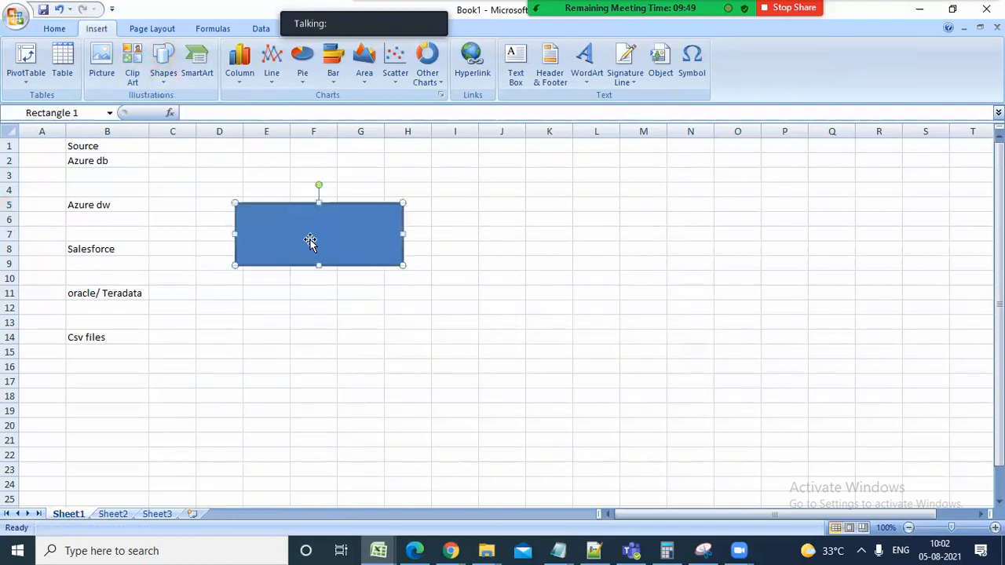
# Label the rectangle with the text Dataflow/ Recipe.
pyautogui.rightClick(301, 241)
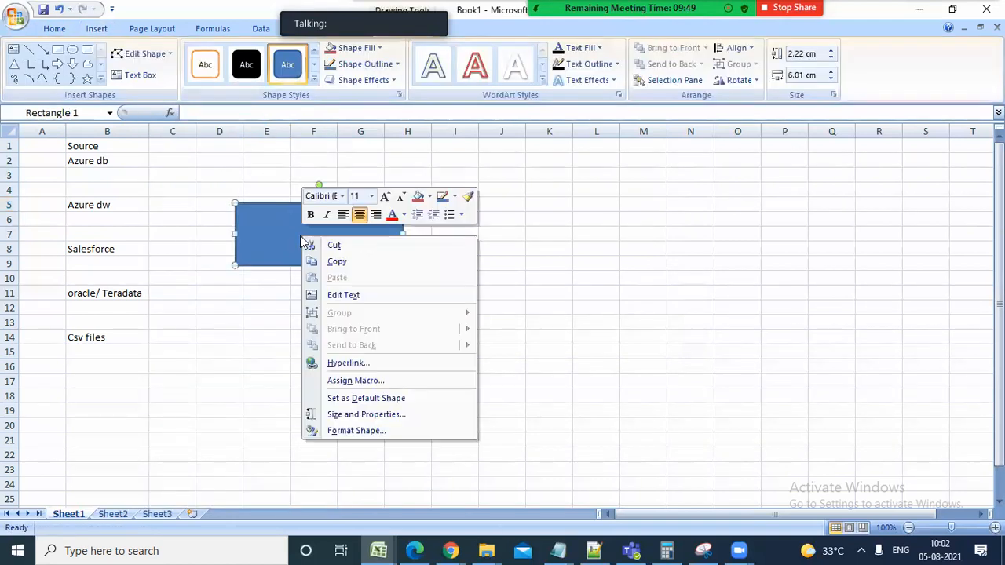
pyautogui.click(361, 295)
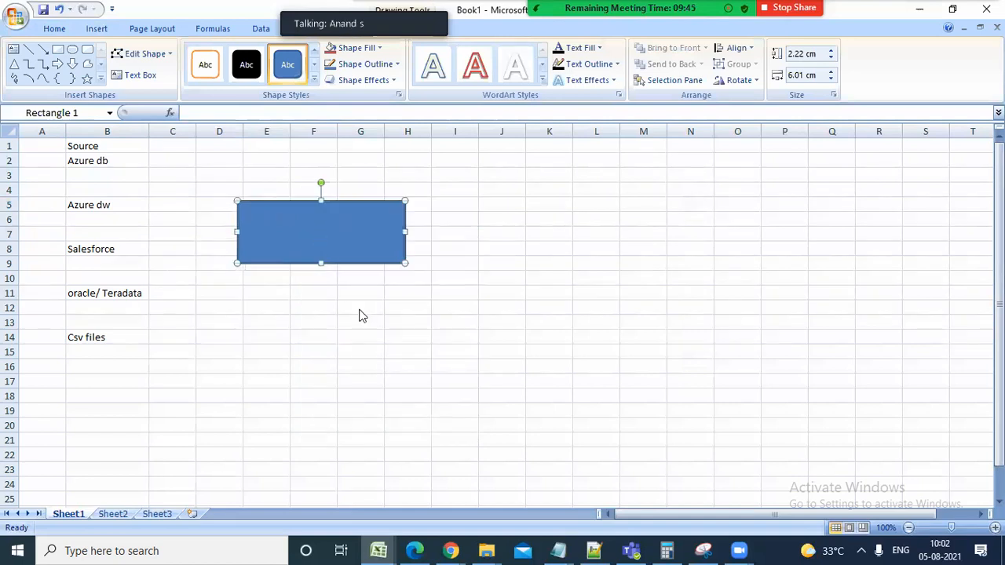
pyautogui.write('DAtaflow/ R')
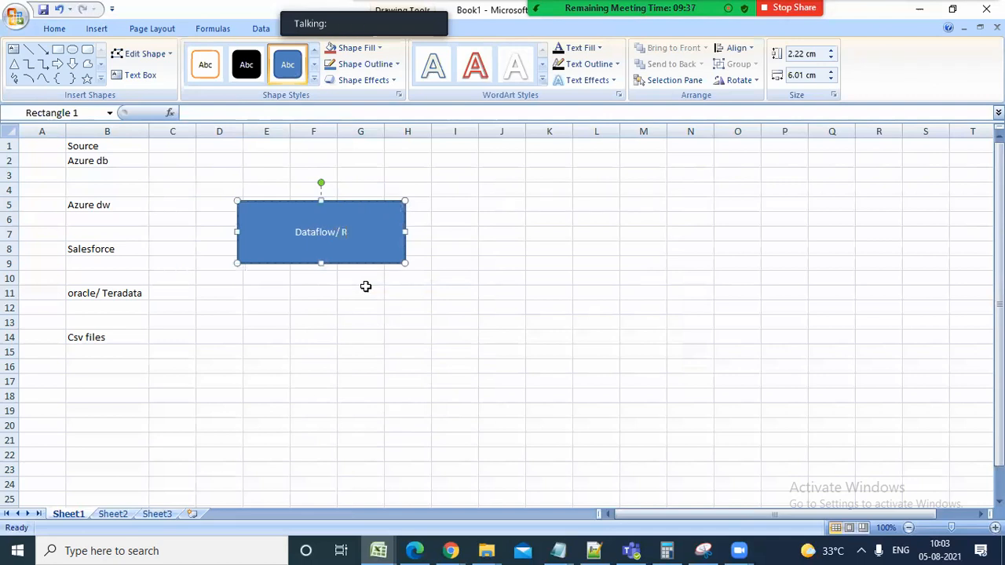
pyautogui.write('ecipe')
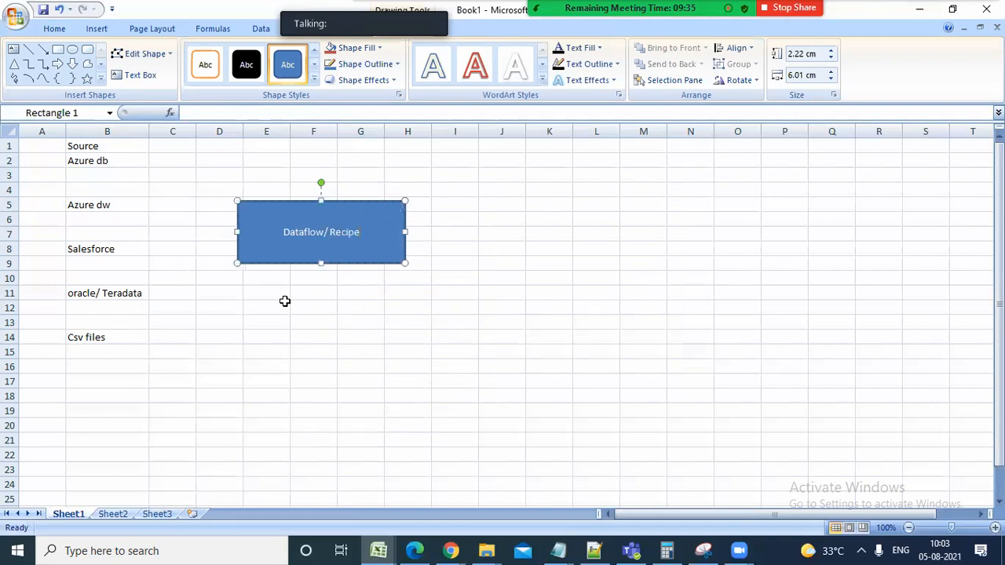
# Draw a straight connector line from Azure db to the Dataflow/ Recipe box and shift it so it ends at the box's left edge.
pyautogui.click(101, 158)
pyautogui.click(210, 187)
pyautogui.click(114, 160)
pyautogui.click(97, 29)
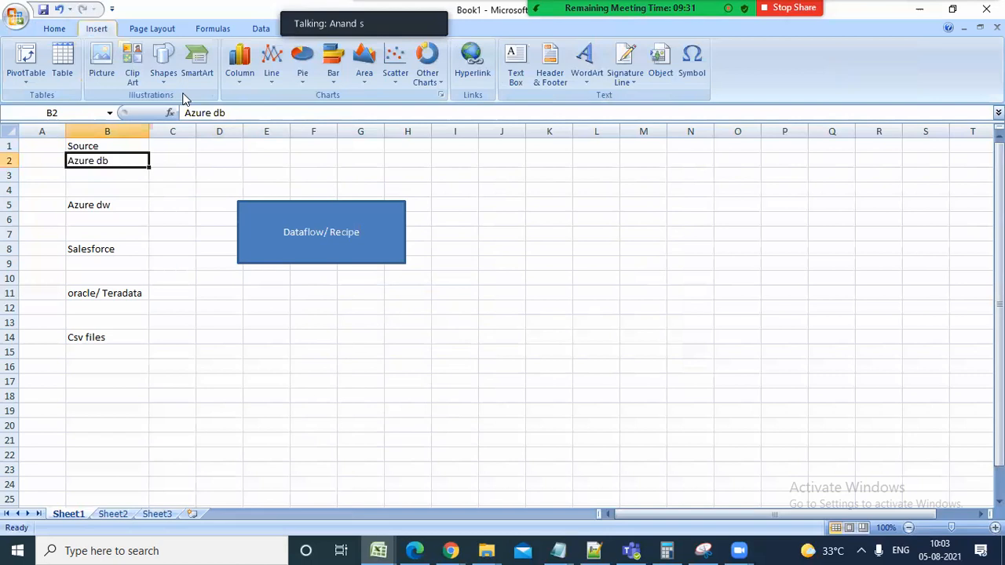
pyautogui.click(164, 79)
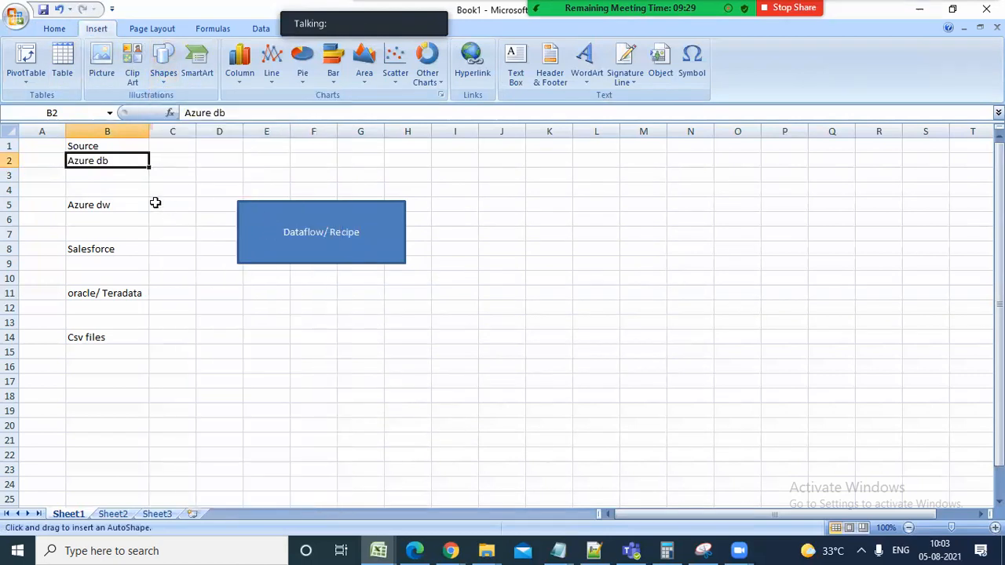
pyautogui.moveTo(148, 157); pyautogui.dragTo(266, 224)
pyautogui.moveTo(108, 204); pyautogui.dragTo(256, 235)
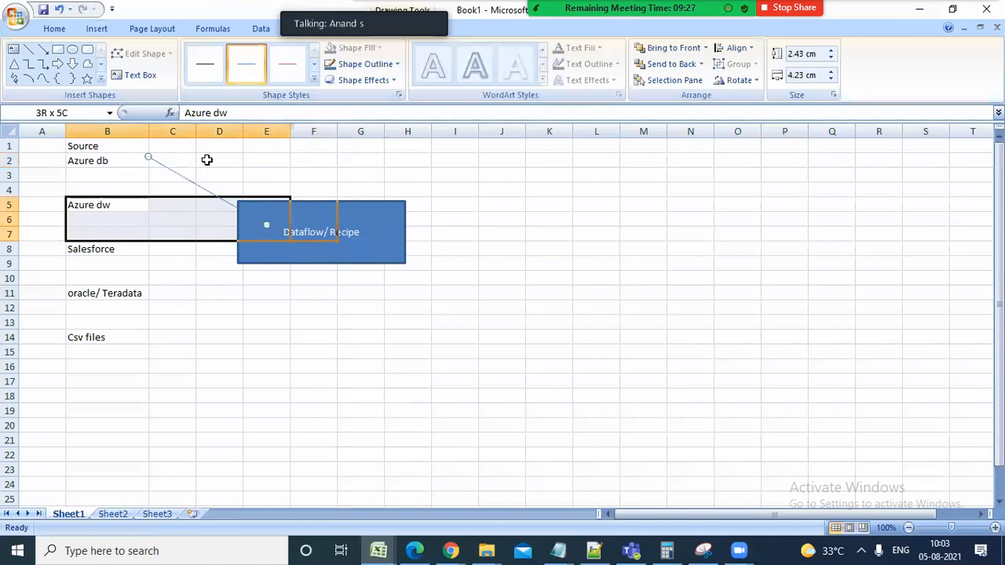
pyautogui.click(150, 160)
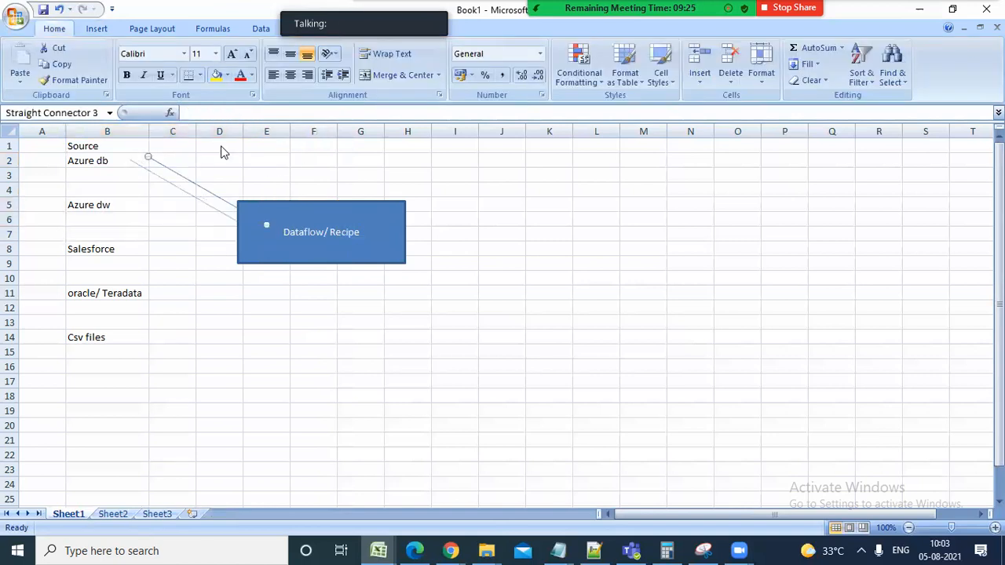
pyautogui.press('Escape')
# Draw arrows from Azure dw and from Salesforce to the left edge of the Dataflow/ Recipe box.
pyautogui.click(97, 29)
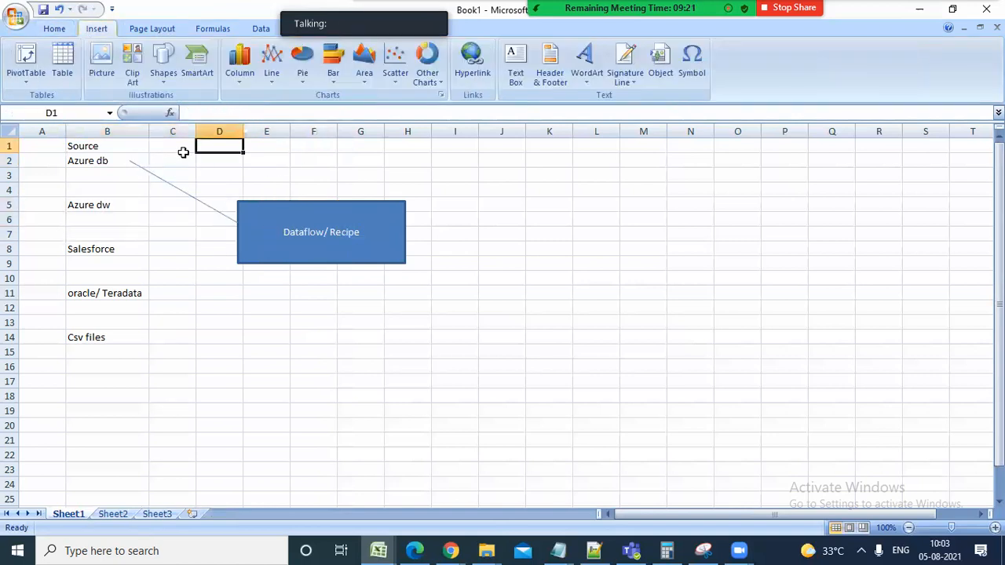
pyautogui.click(163, 75)
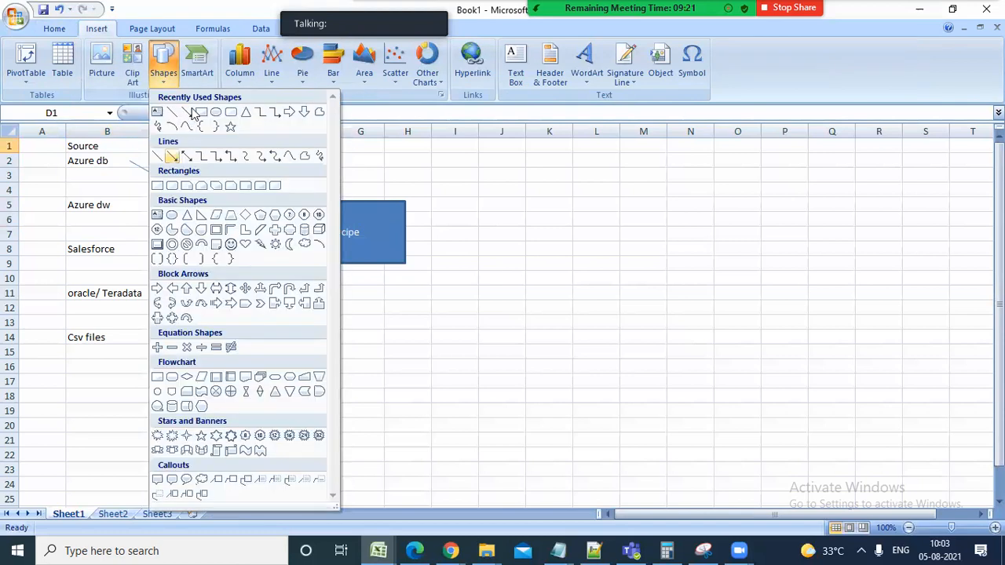
pyautogui.click(160, 108)
pyautogui.moveTo(117, 209); pyautogui.dragTo(240, 220)
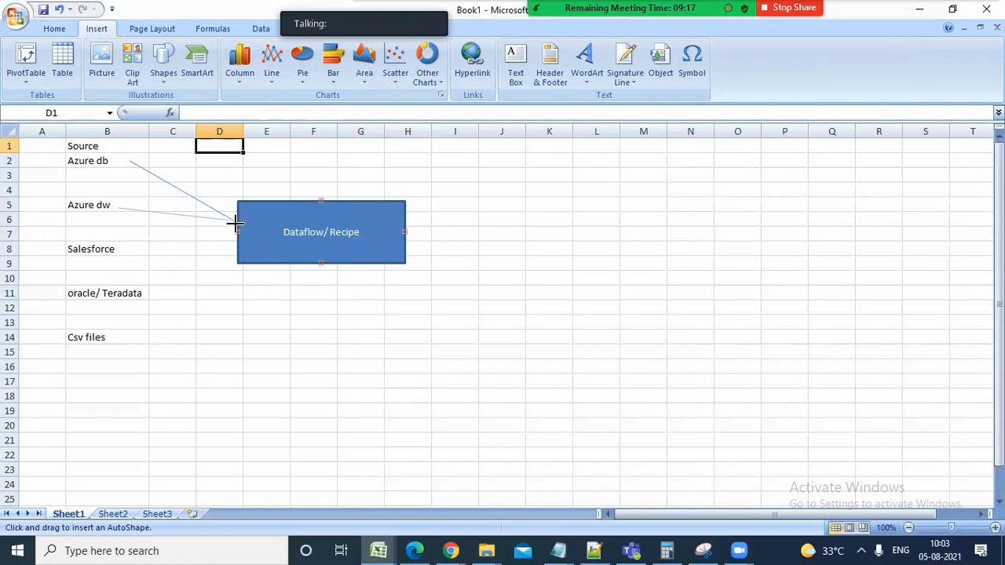
pyautogui.moveTo(150, 249); pyautogui.dragTo(236, 222)
pyautogui.click(169, 247)
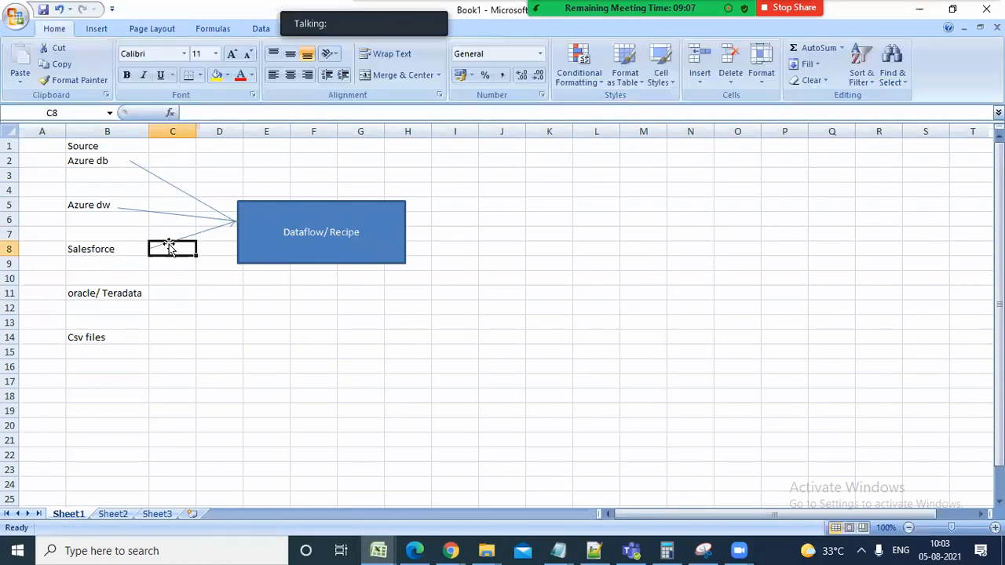
# Draw arrows from oracle/ Teradata and from Csv files to the left edge of the Dataflow/ Recipe box.
pyautogui.click(96, 29)
pyautogui.click(168, 77)
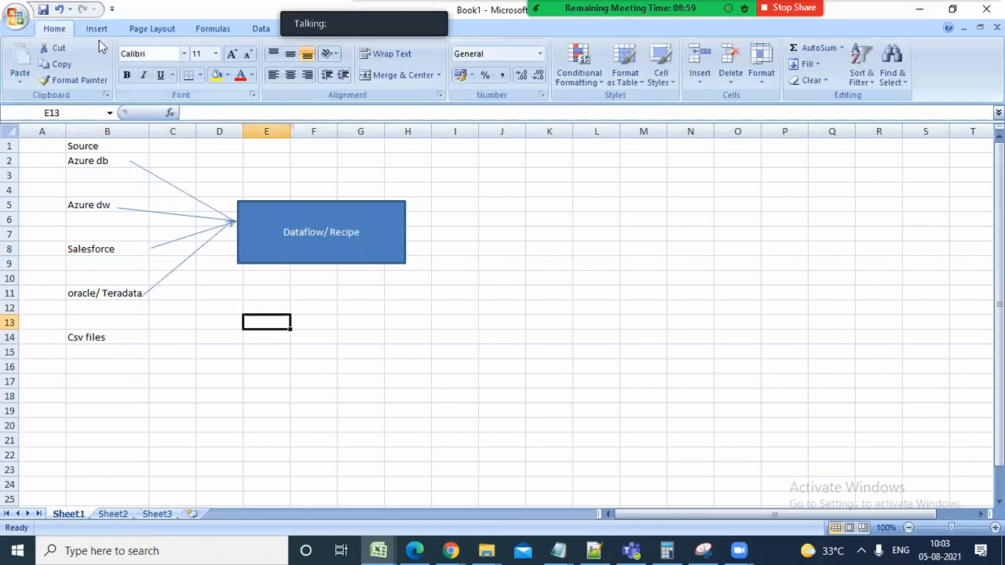
pyautogui.click(97, 28)
pyautogui.click(163, 62)
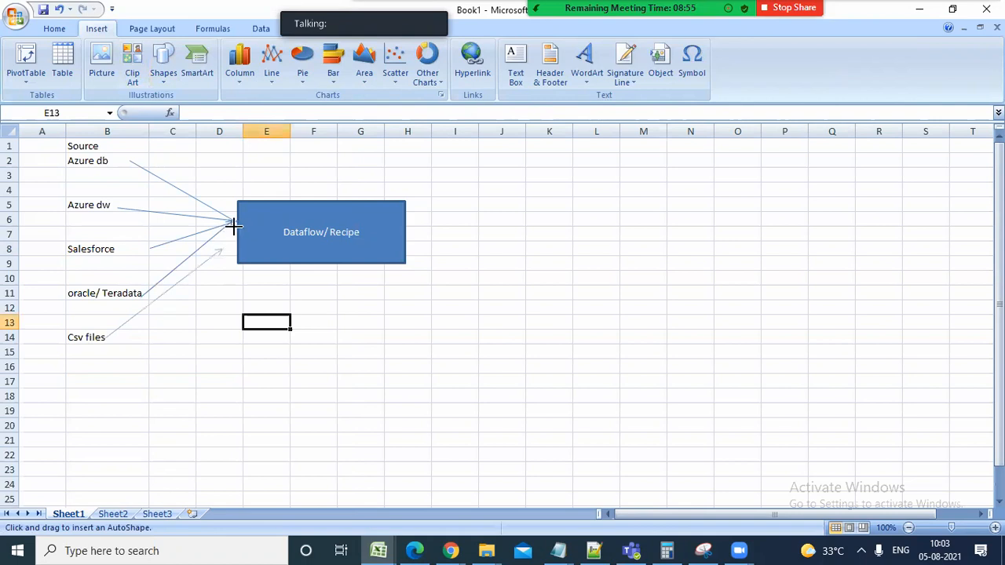
pyautogui.click(426, 262)
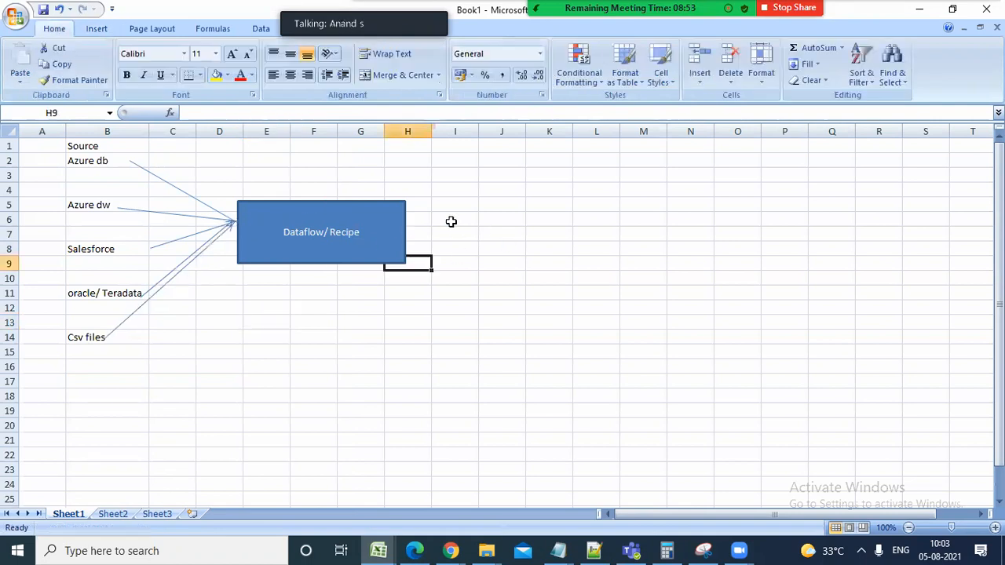
# Go through the listed sources from Azure db to Csv files and how they feed the Dataflow/ Recipe box.
pyautogui.click(488, 228)
pyautogui.click(323, 236)
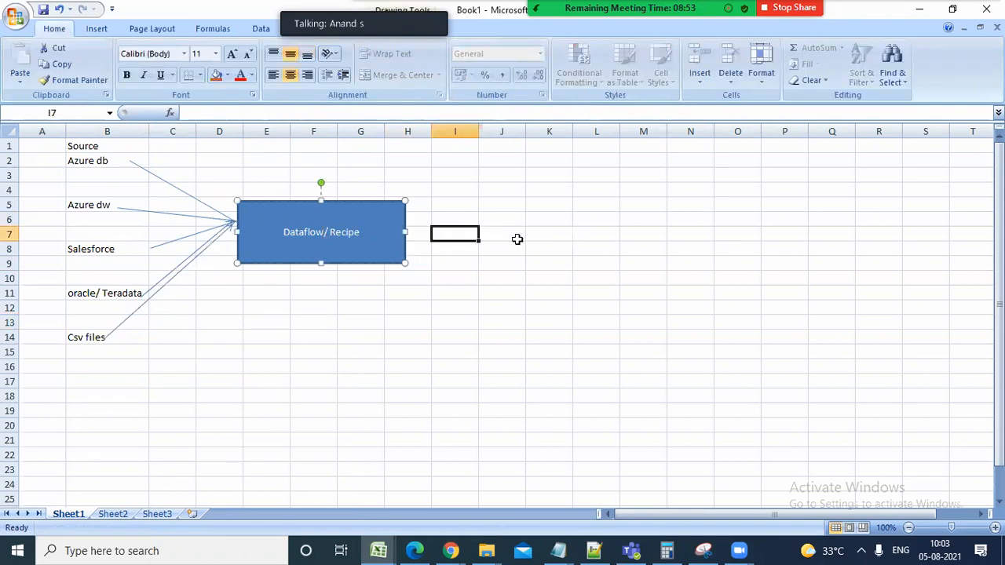
pyautogui.click(98, 167)
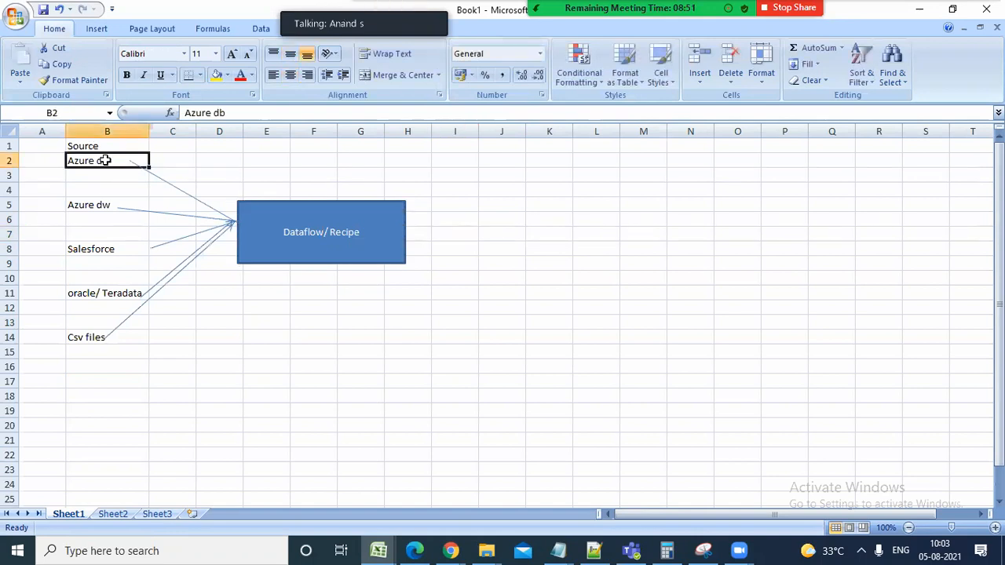
pyautogui.click(101, 220)
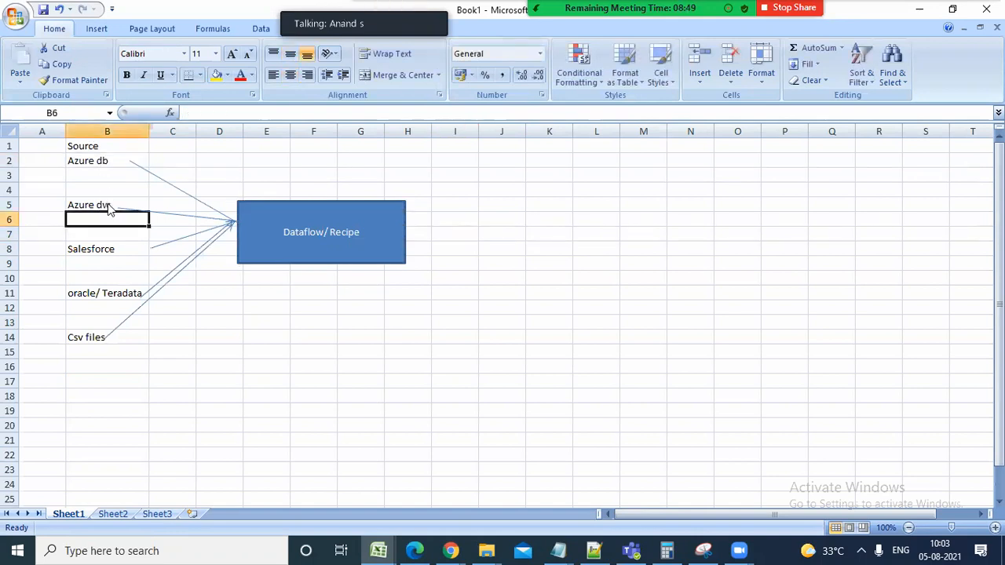
pyautogui.click(102, 249)
pyautogui.click(96, 334)
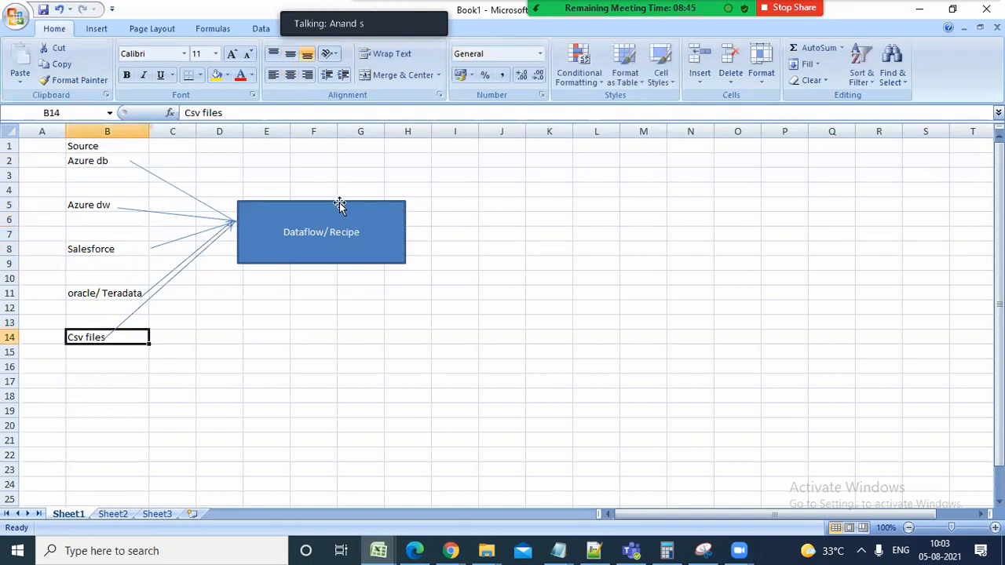
pyautogui.click(343, 237)
pyautogui.click(496, 233)
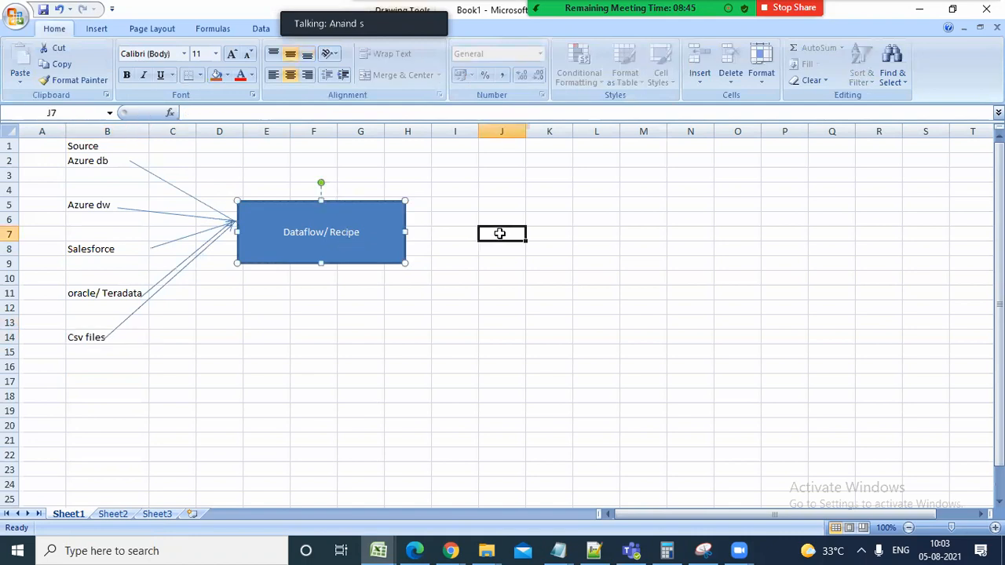
pyautogui.click(418, 226)
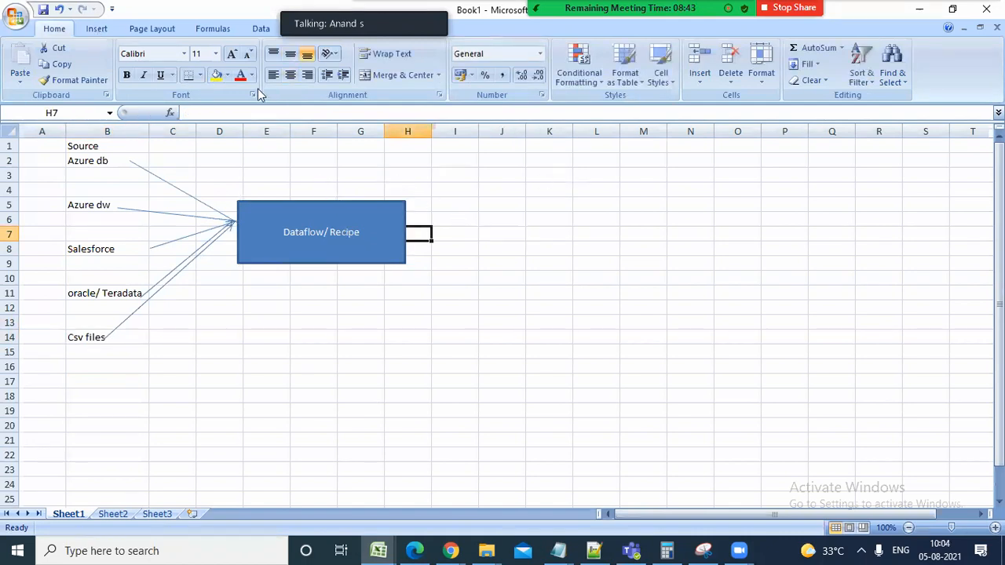
# Draw an oval about 6.5 cm wide across columns J to M, label it DAtaset, and connect the Dataflow/ Recipe box to it with an arrow.
pyautogui.click(97, 28)
pyautogui.click(163, 63)
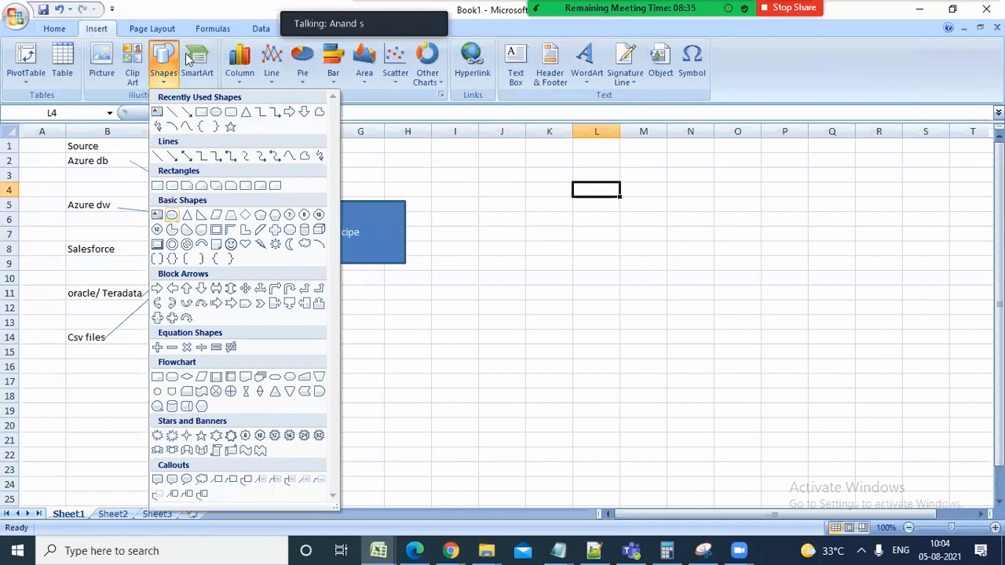
pyautogui.click(96, 28)
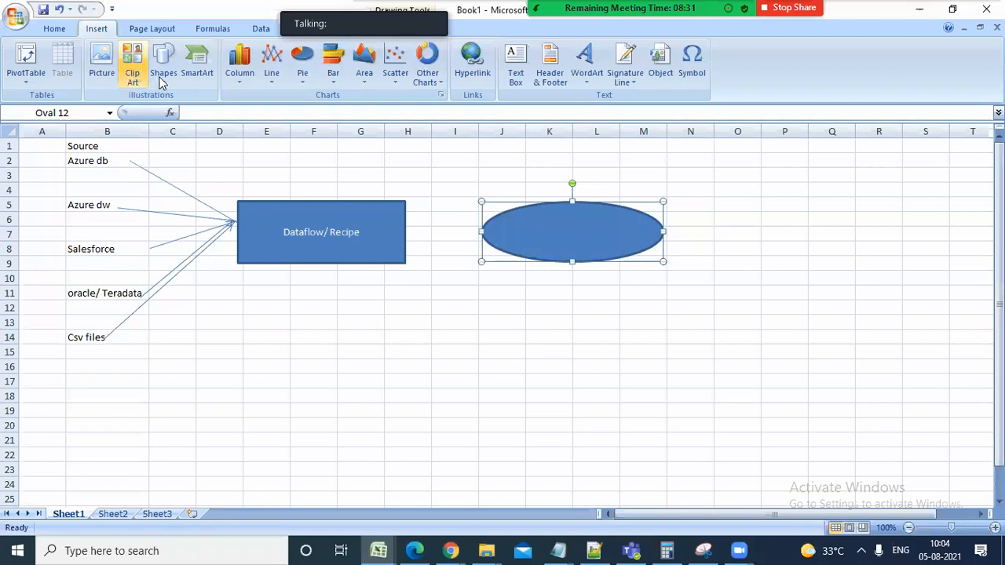
pyautogui.moveTo(410, 228); pyautogui.dragTo(478, 227)
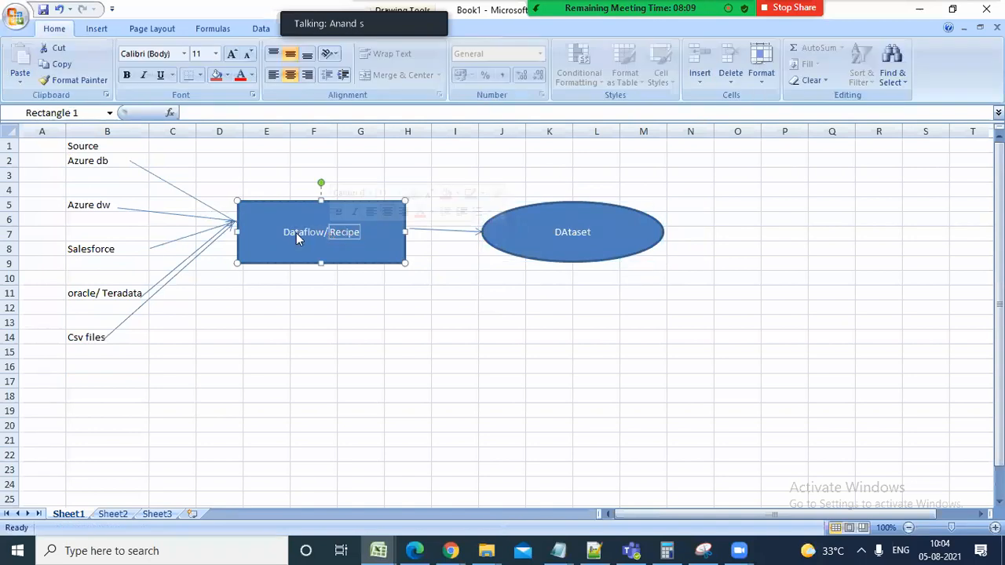
pyautogui.doubleClick(297, 233)
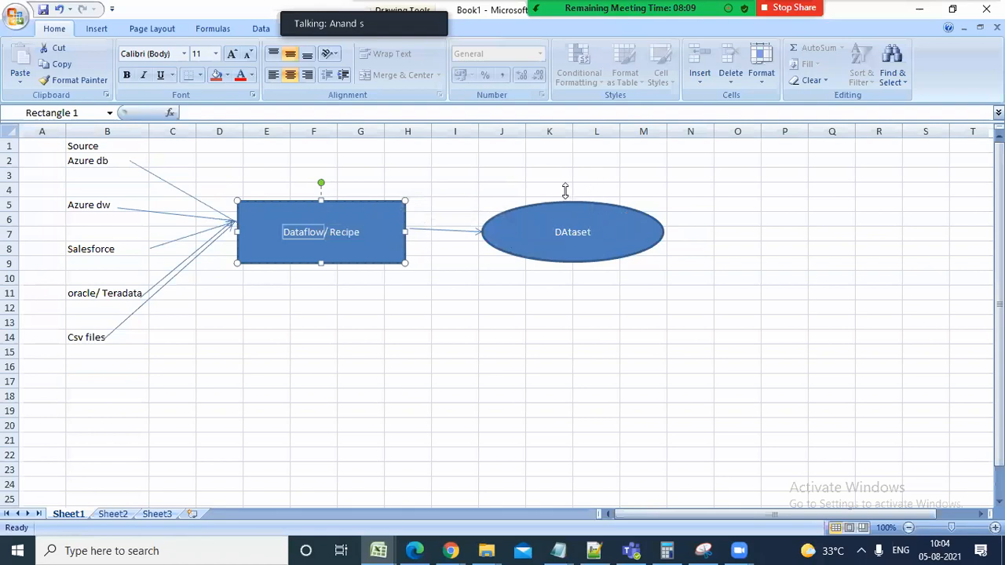
# Enlarge the DAtaset oval to about 3.2 cm high and shift it slightly away from the Dataflow/ Recipe box.
pyautogui.moveTo(565, 183); pyautogui.dragTo(560, 176)
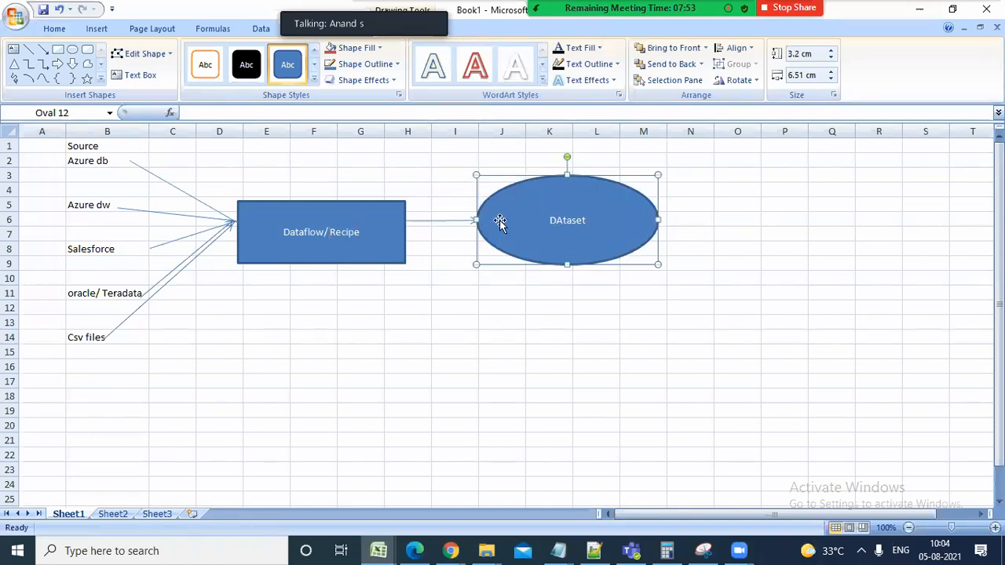
pyautogui.moveTo(508, 222); pyautogui.dragTo(514, 222)
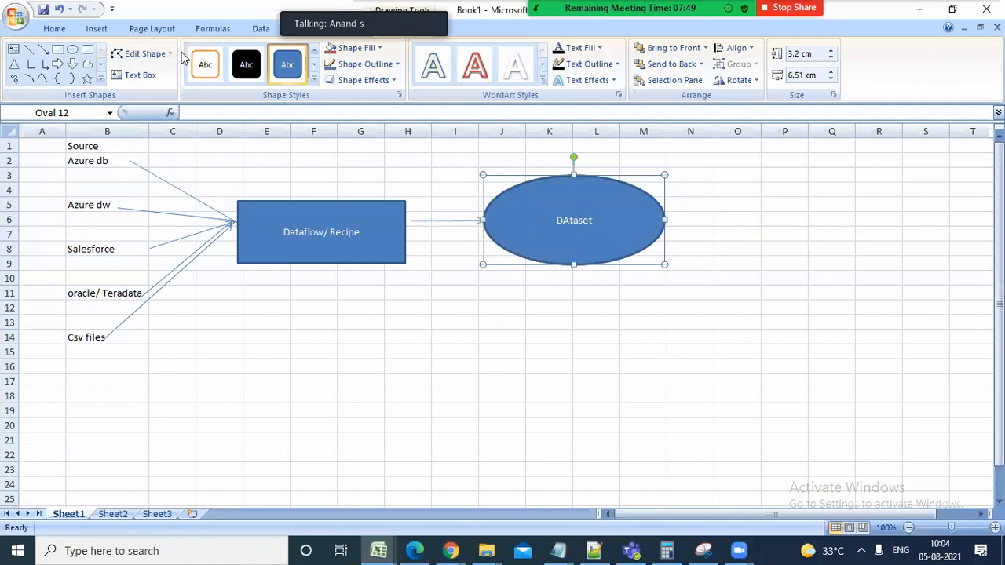
# Add a Security rectangle about 3 by 2 cm, linked by arrows between Dataflow/ Recipe and DAtaset, and move it slightly down and right.
pyautogui.click(79, 29)
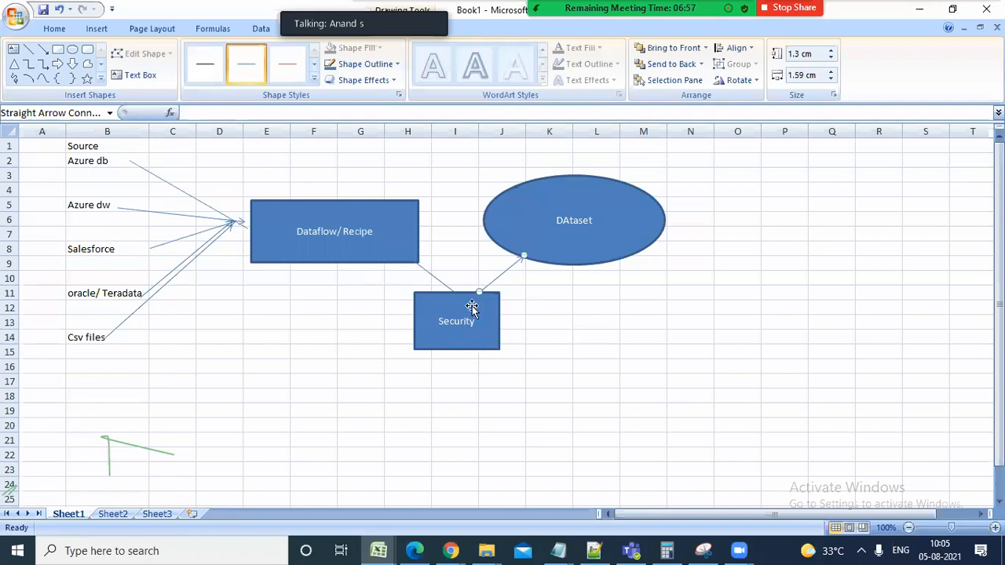
pyautogui.moveTo(457, 313); pyautogui.dragTo(496, 328)
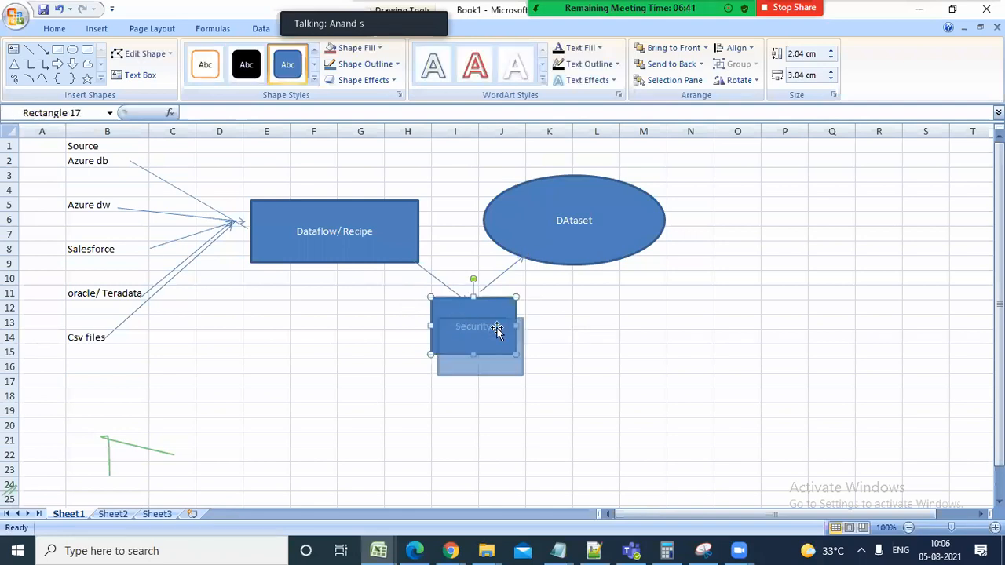